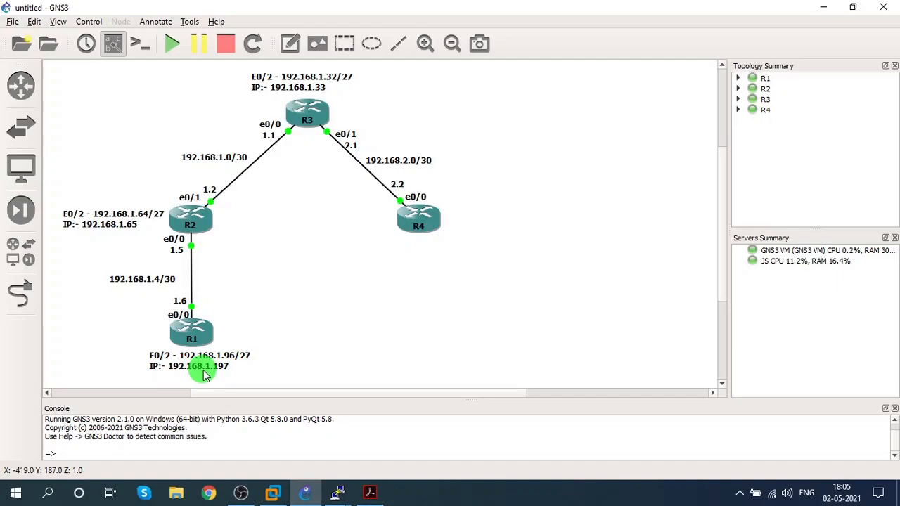
Correct the IP address in the text note below R1 to 192.168.1.97
{"action": "left_click", "coordinate": [217, 372]}
{"action": "double_click", "coordinate": [217, 369]}
{"action": "left_click", "coordinate": [217, 369]}
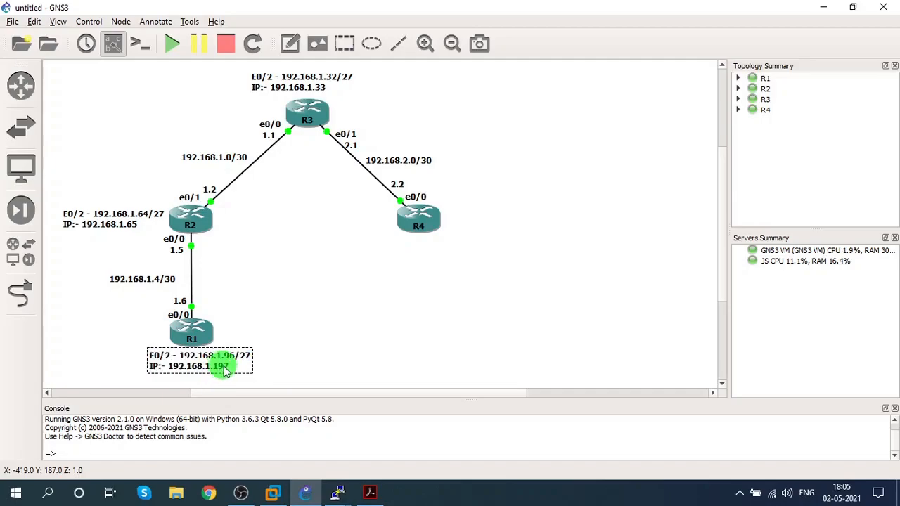
{"action": "left_click", "coordinate": [239, 321]}
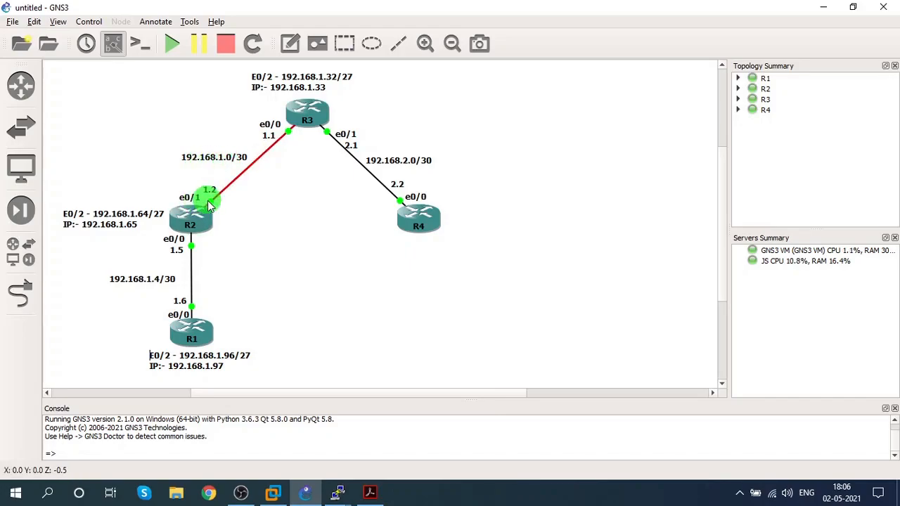
Switch to Acrobat and review the interface addressing commands for the routers in EIGRP Configuration.pdf, then return to the topology
{"action": "mouse_move", "coordinate": [158, 224]}
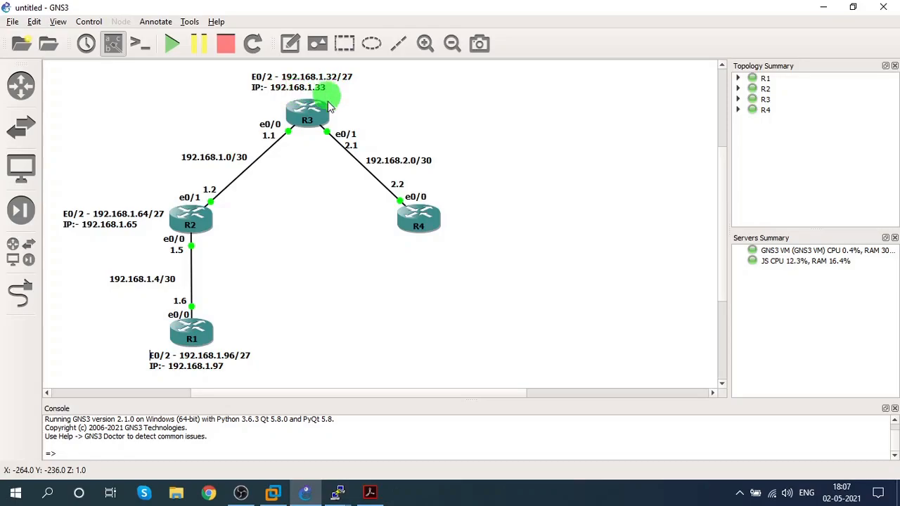
{"action": "mouse_move", "coordinate": [406, 214]}
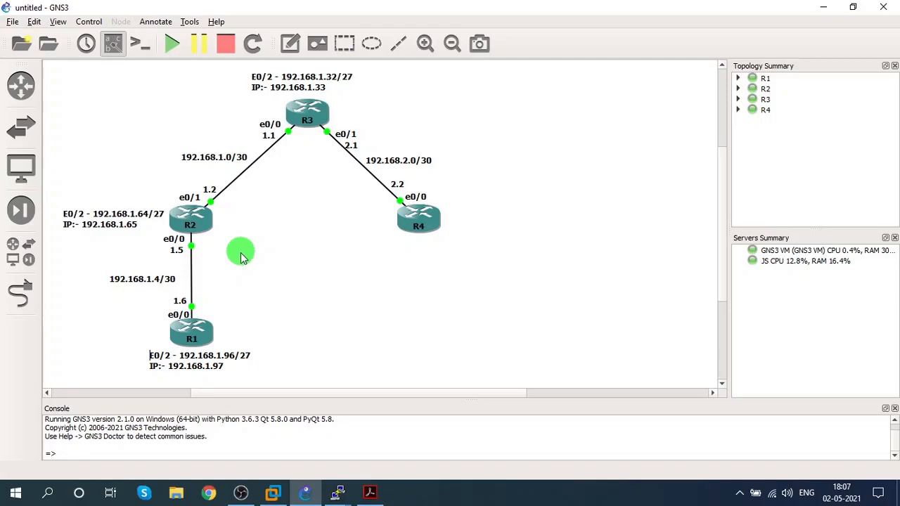
{"action": "left_click", "coordinate": [374, 493]}
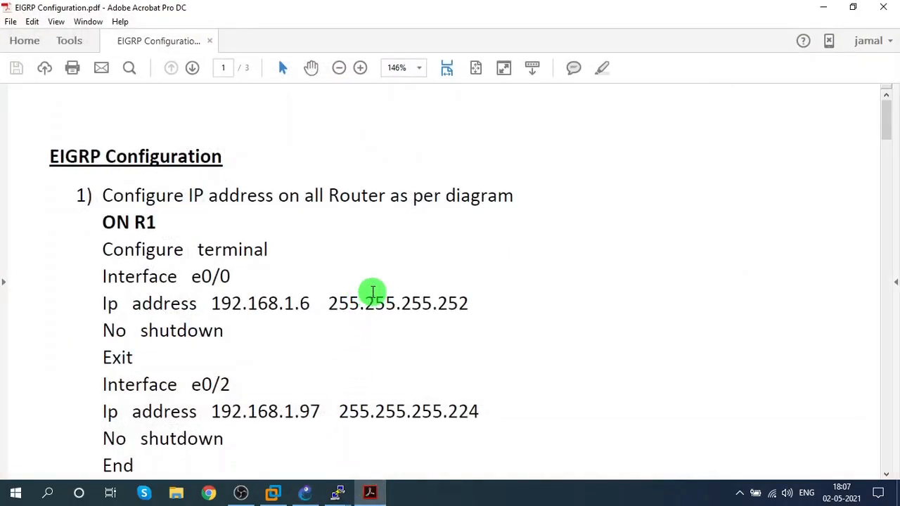
{"action": "scroll", "coordinate": [372, 292], "scroll_direction": "down", "scroll_amount": 10}
{"action": "scroll", "coordinate": [373, 292], "scroll_direction": "down", "scroll_amount": 10}
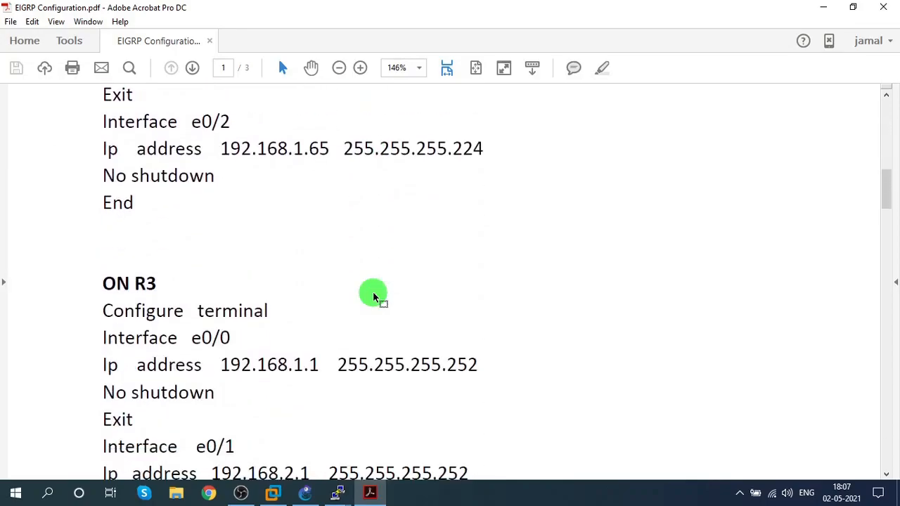
{"action": "scroll", "coordinate": [372, 294], "scroll_direction": "down", "scroll_amount": 15}
{"action": "scroll", "coordinate": [369, 292], "scroll_direction": "up", "scroll_amount": 20}
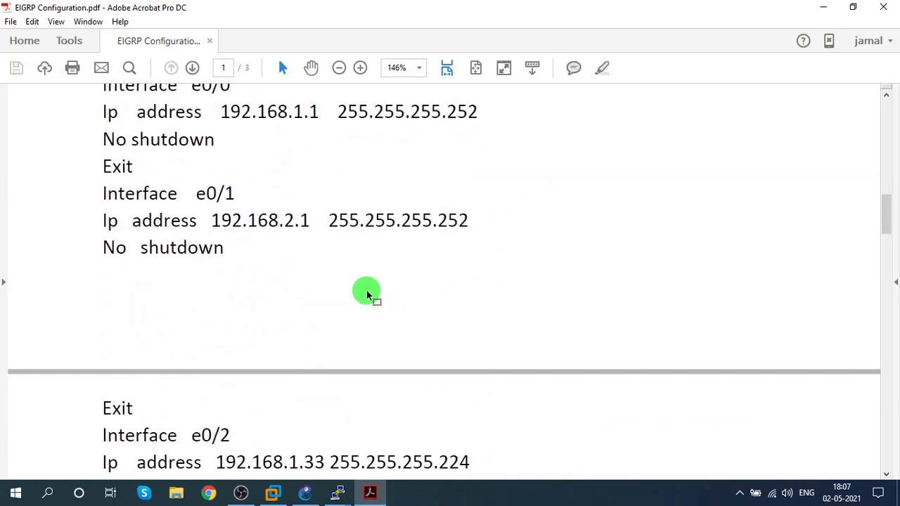
{"action": "scroll", "coordinate": [367, 288], "scroll_direction": "up", "scroll_amount": 8}
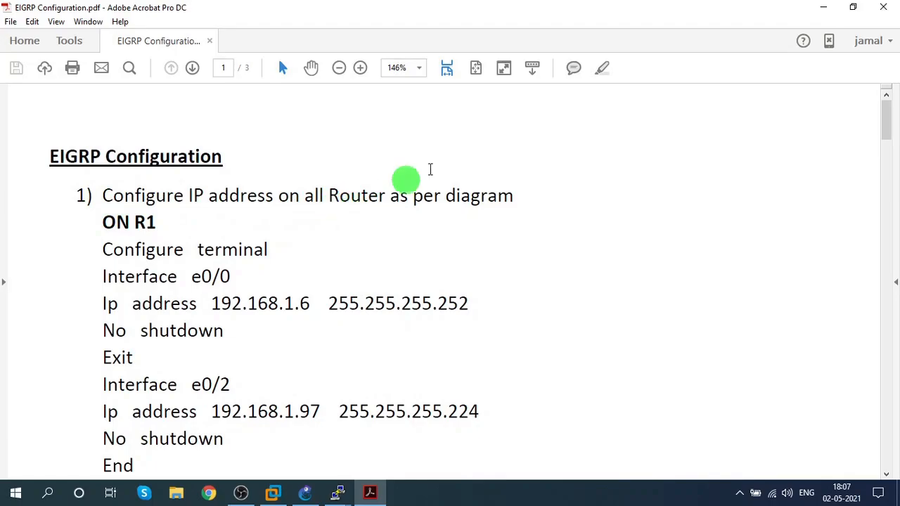
{"action": "left_click", "coordinate": [823, 7]}
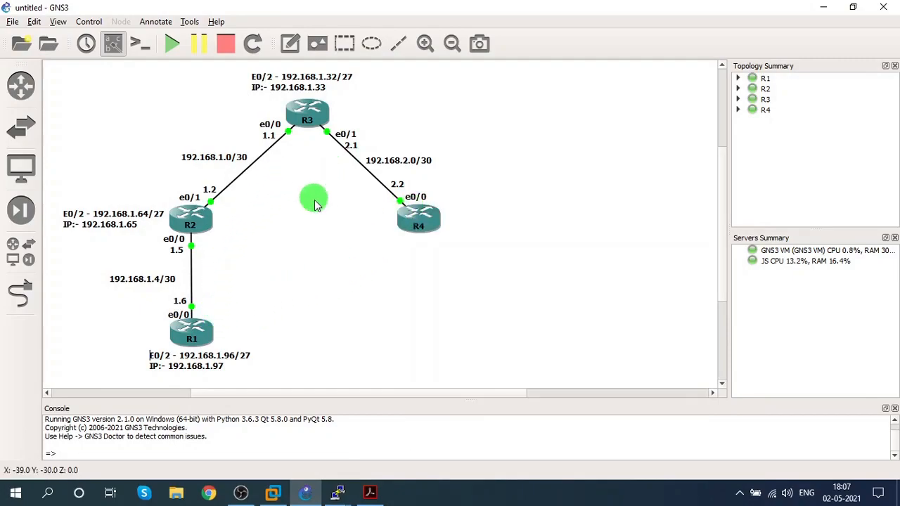
Bring up R1's PuTTY console and place it beside the topology diagram, keeping the diagram in view
{"action": "mouse_move", "coordinate": [341, 488]}
{"action": "left_click", "coordinate": [179, 436]}
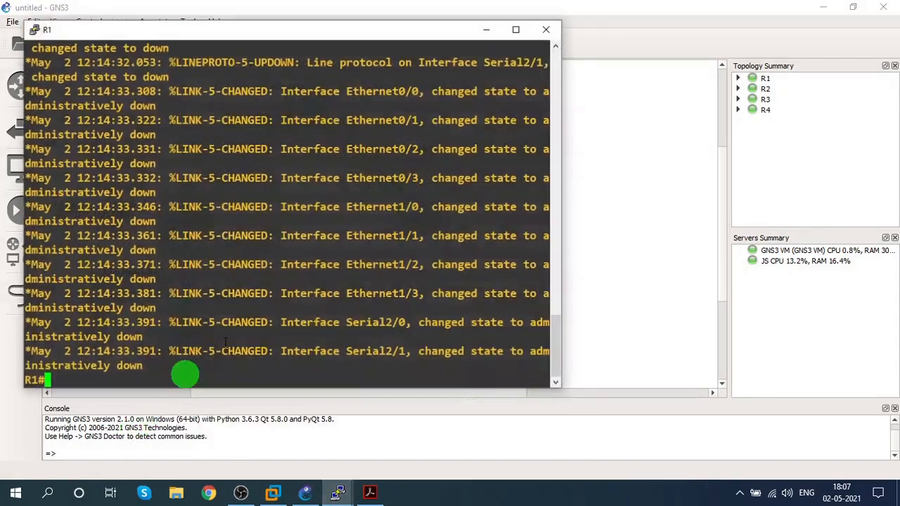
{"action": "left_click_drag", "start_coordinate": [267, 47], "coordinate": [618, 51]}
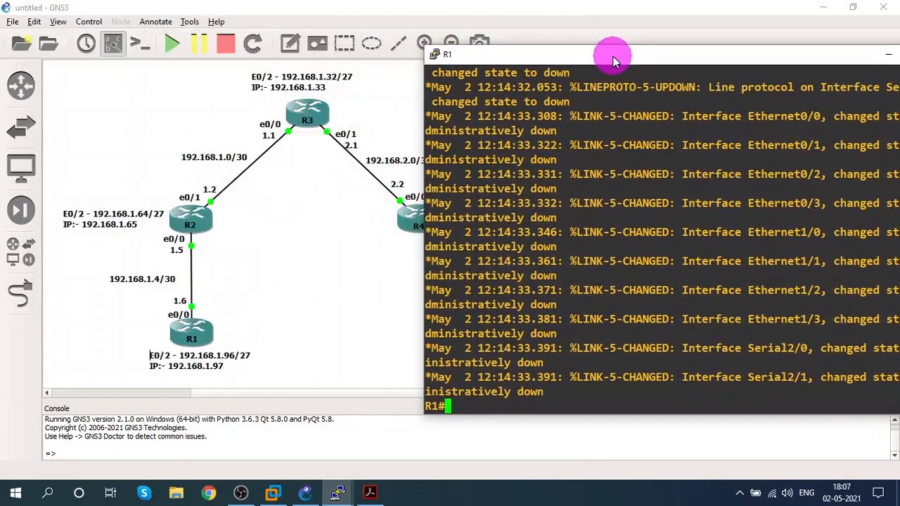
{"action": "left_click", "coordinate": [233, 396]}
{"action": "left_click_drag", "start_coordinate": [230, 392], "coordinate": [240, 393]}
{"action": "left_click", "coordinate": [337, 494]}
{"action": "left_click", "coordinate": [168, 429]}
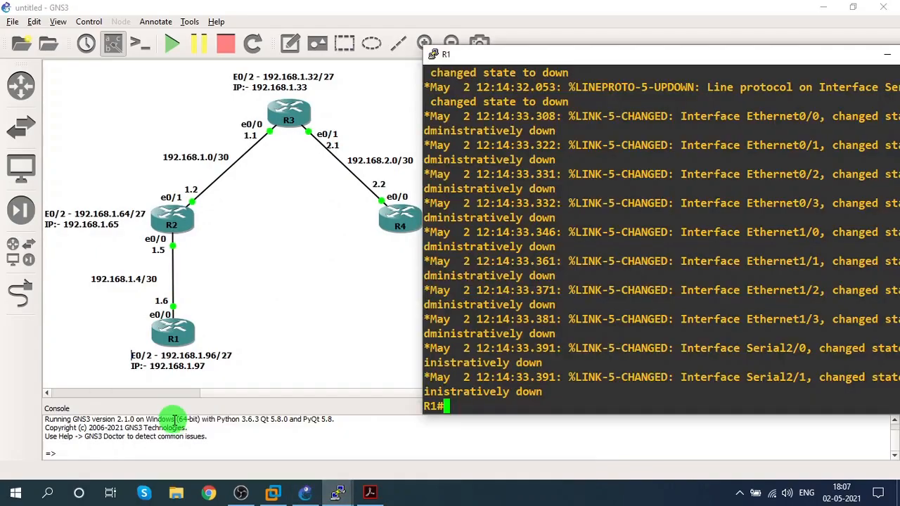
{"action": "left_click_drag", "start_coordinate": [468, 59], "coordinate": [467, 29]}
{"action": "left_click", "coordinate": [525, 203]}
Add blank prompt lines below R1's log output and enter global configuration mode with configure terminal
{"action": "key", "text": "Return"}
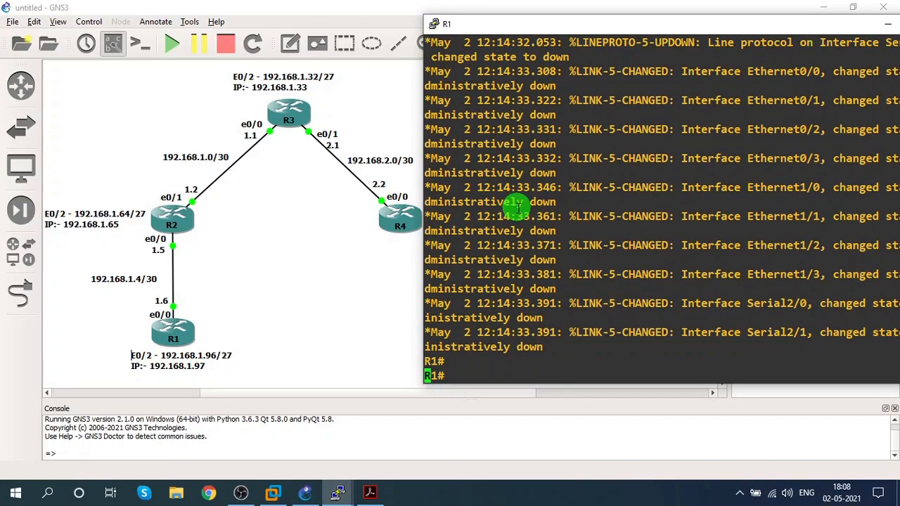
{"action": "key", "text": "Return"}
{"action": "key", "text": "Return"}
{"action": "key", "text": "Return"}
{"action": "key", "text": "Return"}
{"action": "key", "text": "Return"}
{"action": "key", "text": "Return"}
{"action": "key", "text": "Return"}
{"action": "key", "text": "Return"}
{"action": "key", "text": "Return"}
{"action": "key", "text": "Return"}
{"action": "key", "text": "Return"}
{"action": "key", "text": "Return"}
{"action": "key", "text": "Return"}
{"action": "key", "text": "Return"}
{"action": "key", "text": "Return"}
{"action": "type", "text": "confi"}
{"action": "key", "text": "Tab"}
{"action": "type", "text": "ter"}
{"action": "key", "text": "Tab"}
{"action": "key", "text": "Return"}
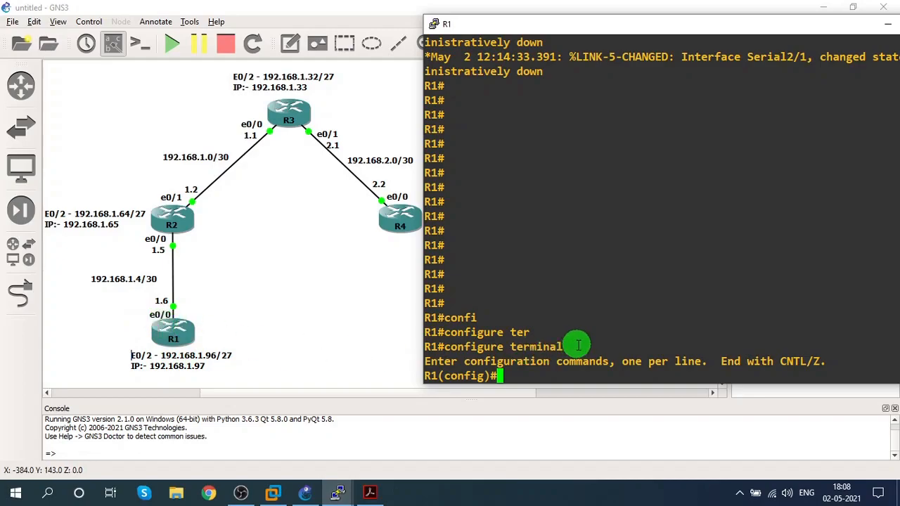
Assign IP address 192.168.1.6 with mask 255.255.255.252 to interface e0/0 on R1
{"action": "type", "text": "terfa"}
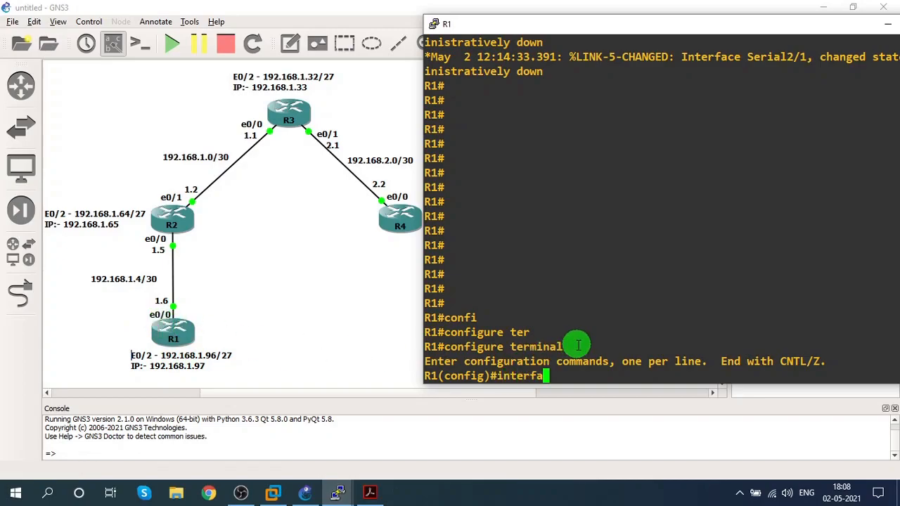
{"action": "type", "text": "ce e0/0"}
{"action": "key", "text": "Return"}
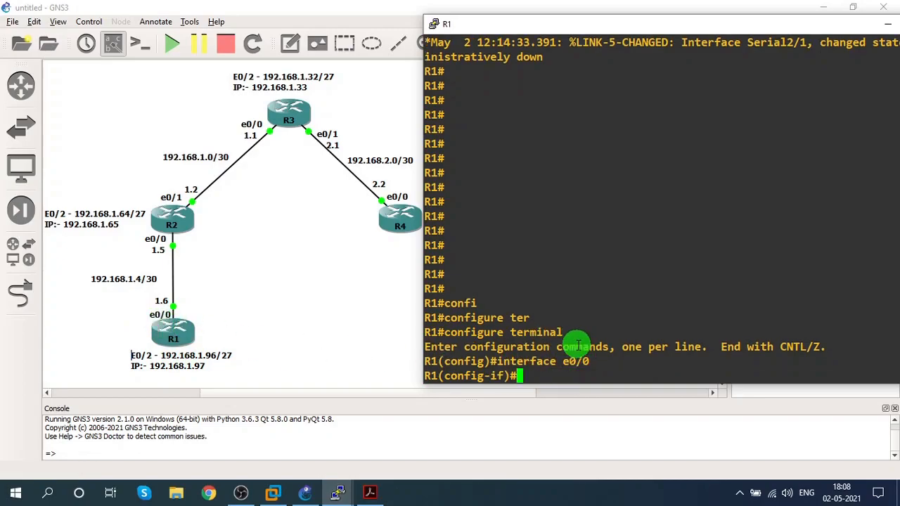
{"action": "type", "text": "ip address"}
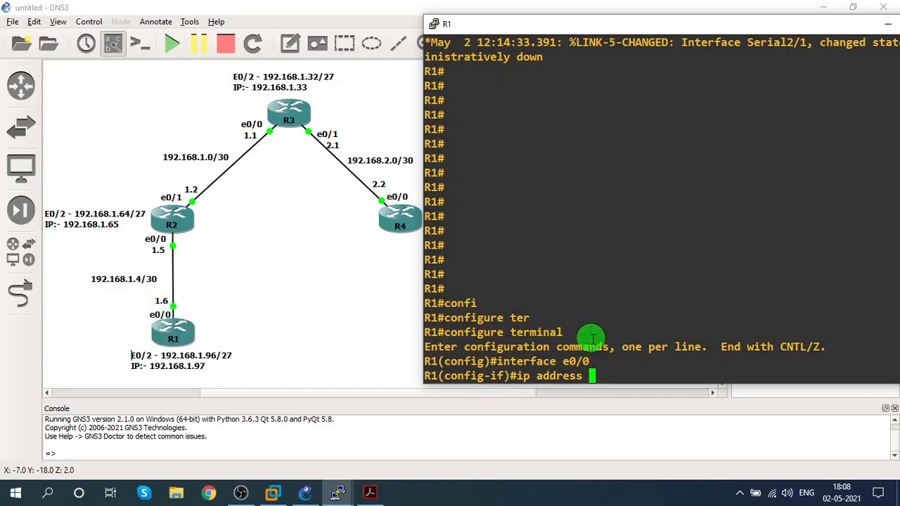
{"action": "type", "text": "192.168.1.6"}
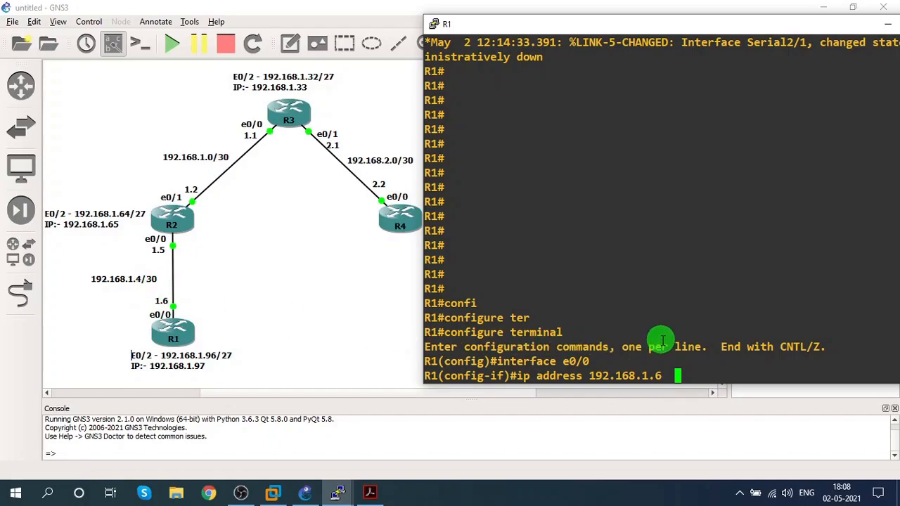
{"action": "type", "text": "255.255"}
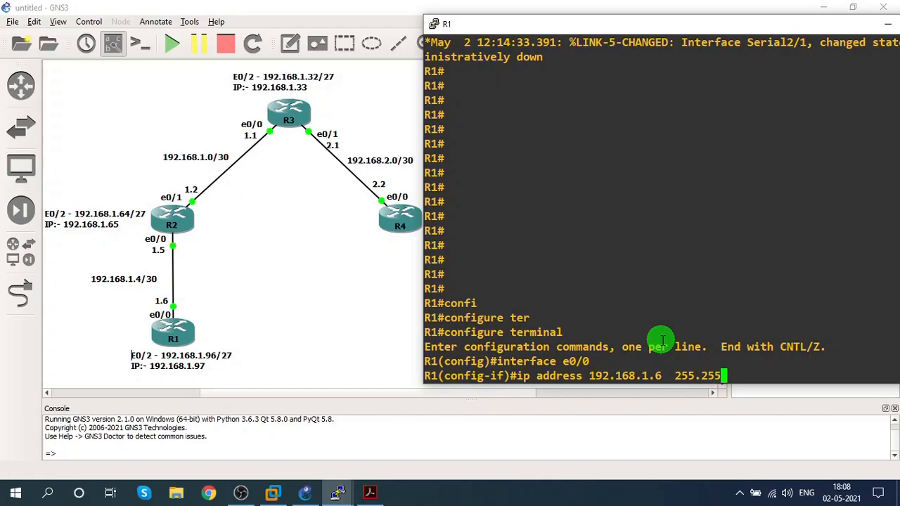
{"action": "type", "text": ".255.252"}
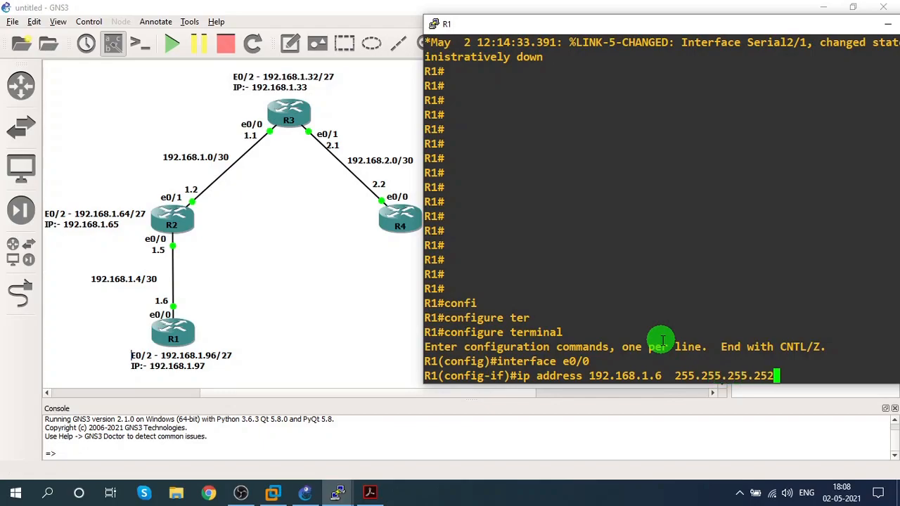
{"action": "key", "text": "Return"}
Enable R1's e0/0 with no shutdown and exit its interface configuration mode
{"action": "type", "text": "no sh"}
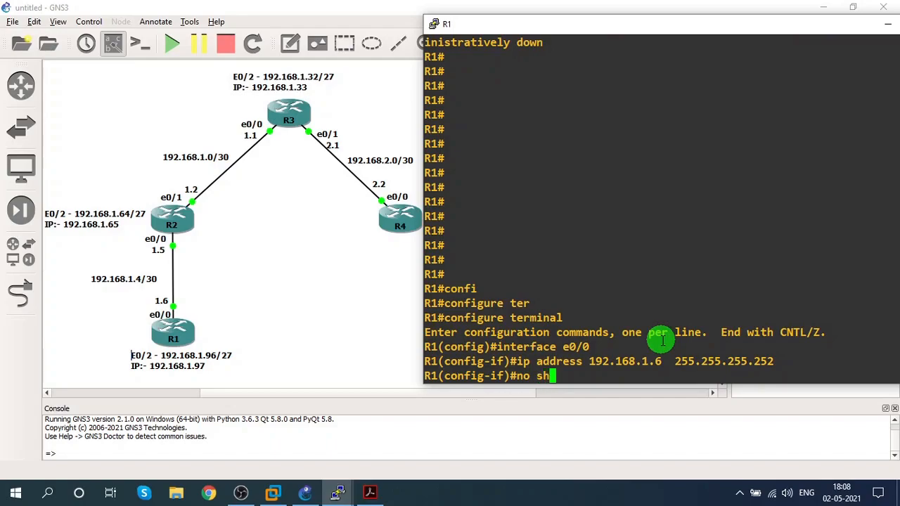
{"action": "type", "text": "utdown"}
{"action": "key", "text": "Return"}
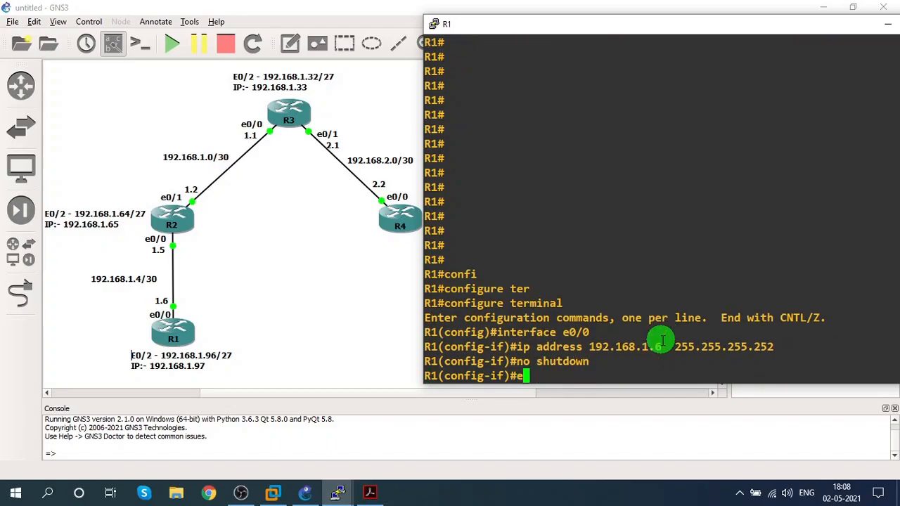
{"action": "type", "text": "exit"}
{"action": "key", "text": "Return"}
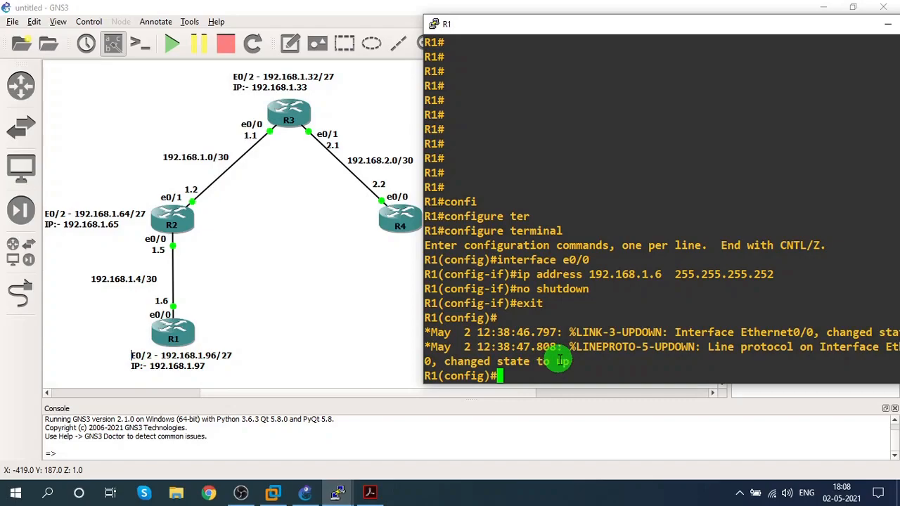
Assign IP address 192.168.1.97 with mask 255.255.255.224 to interface e0/2 on R1
{"action": "type", "text": "inter"}
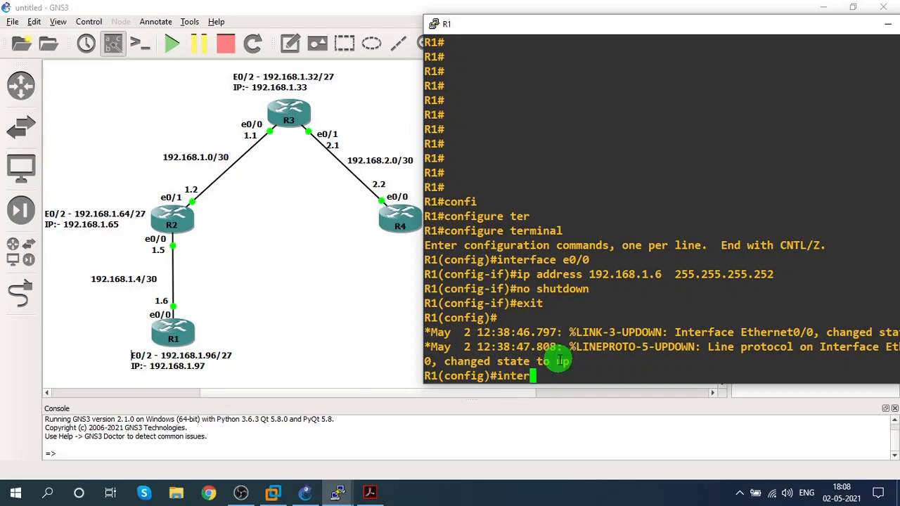
{"action": "type", "text": "face e0/2"}
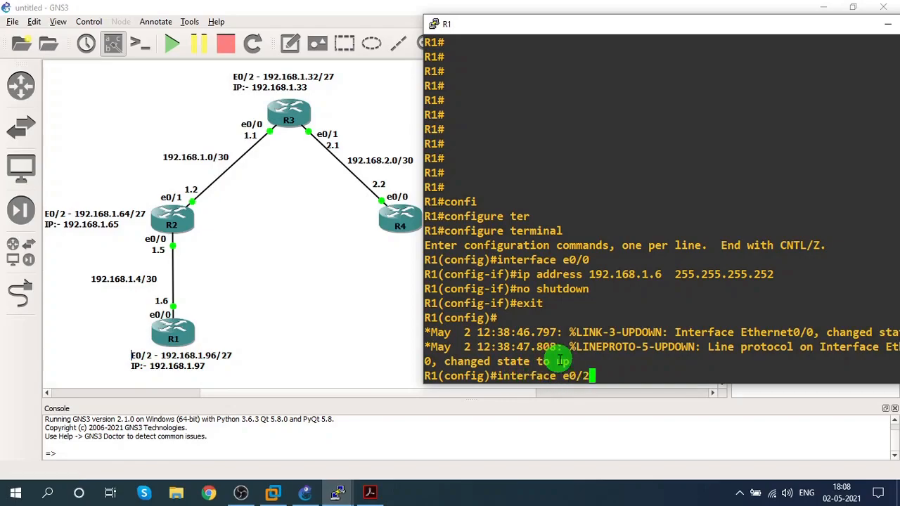
{"action": "key", "text": "Return"}
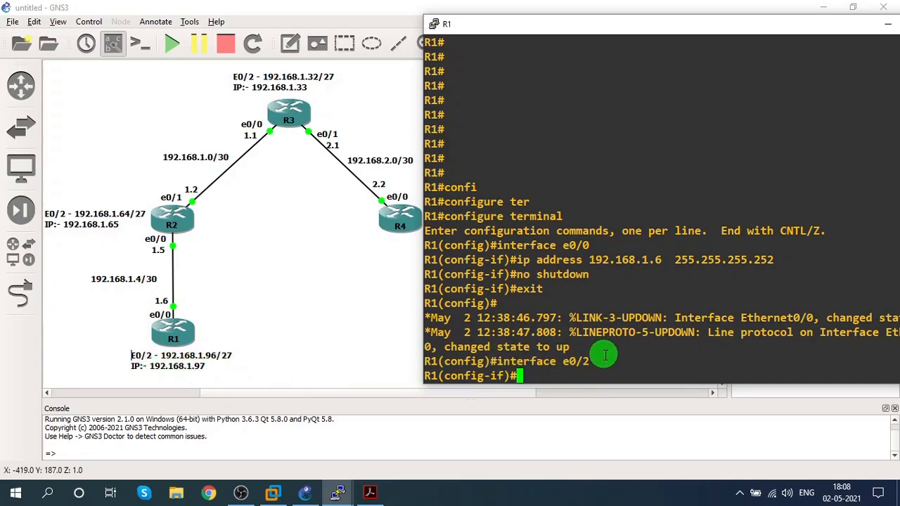
{"action": "type", "text": "ip address 192.168.1.97"}
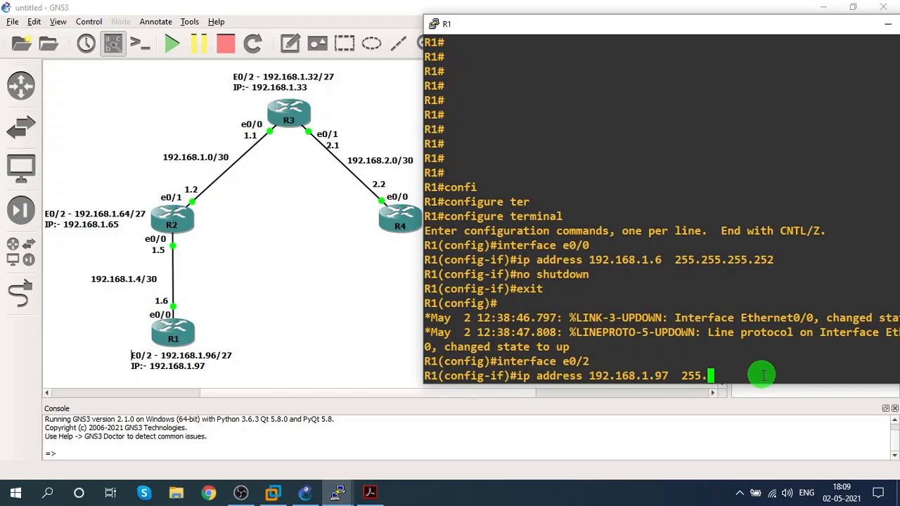
{"action": "type", "text": "255.255.224"}
{"action": "key", "text": "Return"}
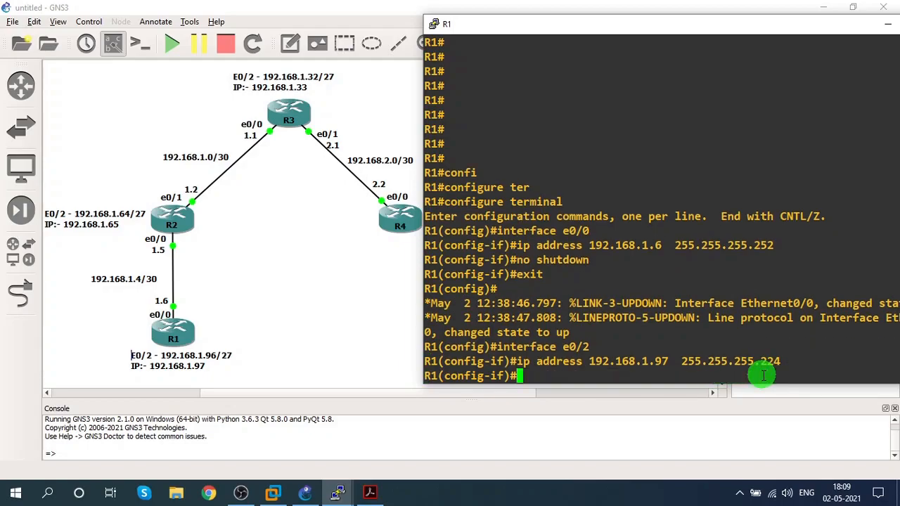
Enable R1's e0/2 with no shutdown and leave configuration mode with end
{"action": "type", "text": "no shutdown"}
{"action": "key", "text": "Return"}
{"action": "type", "text": "end"}
{"action": "key", "text": "Return"}
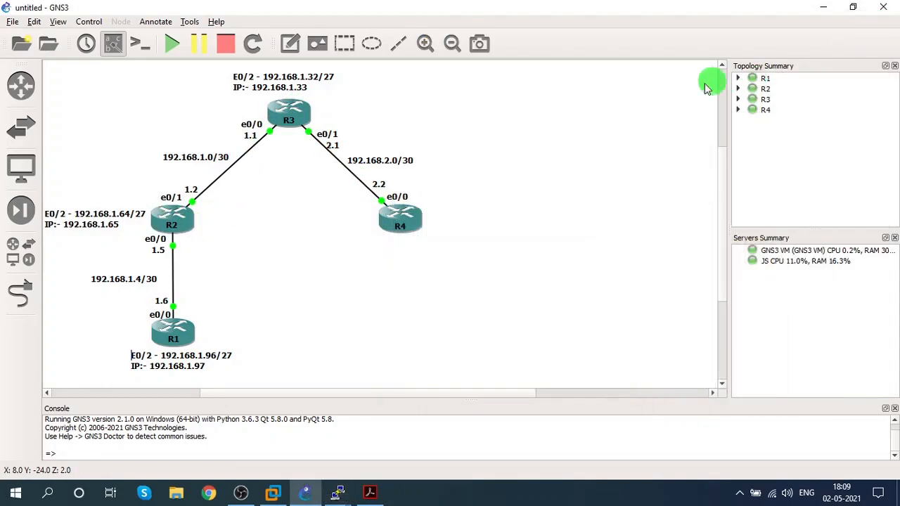
Put R1's console away and place R2's console beside the topology diagram
{"action": "left_click", "coordinate": [887, 24]}
{"action": "mouse_move", "coordinate": [338, 492]}
{"action": "left_click", "coordinate": [255, 435]}
{"action": "left_click_drag", "start_coordinate": [190, 54], "coordinate": [480, 40]}
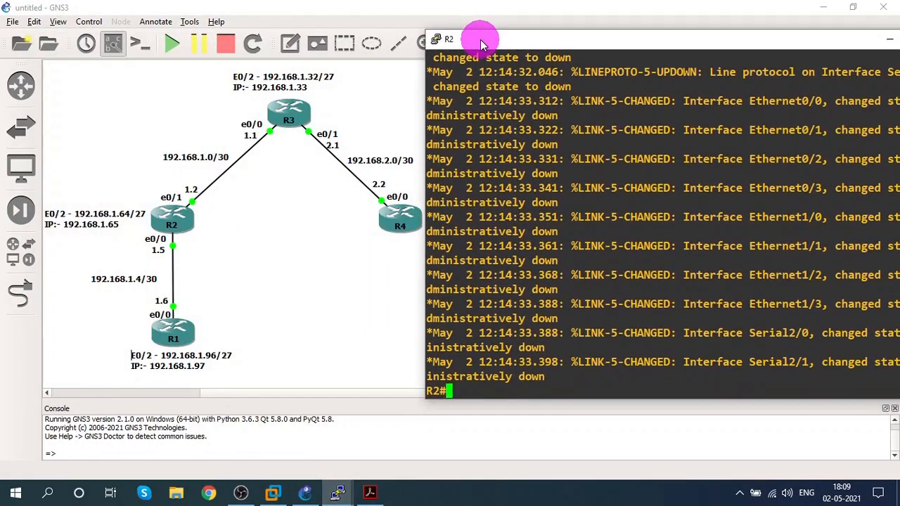
Enter global configuration mode on R2 with configure terminal
{"action": "type", "text": "con"}
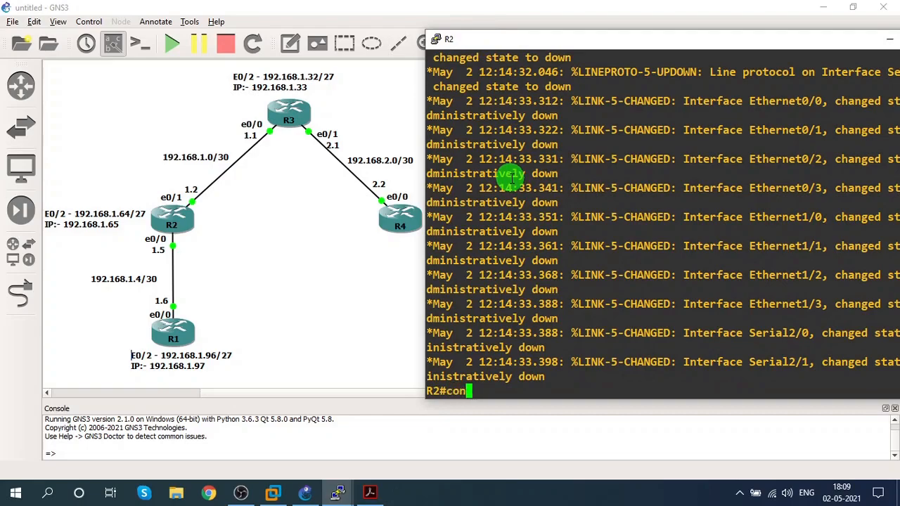
{"action": "type", "text": "fi"}
{"action": "key", "text": "Tab"}
{"action": "type", "text": "ter"}
{"action": "key", "text": "Tab"}
{"action": "key", "text": "Return"}
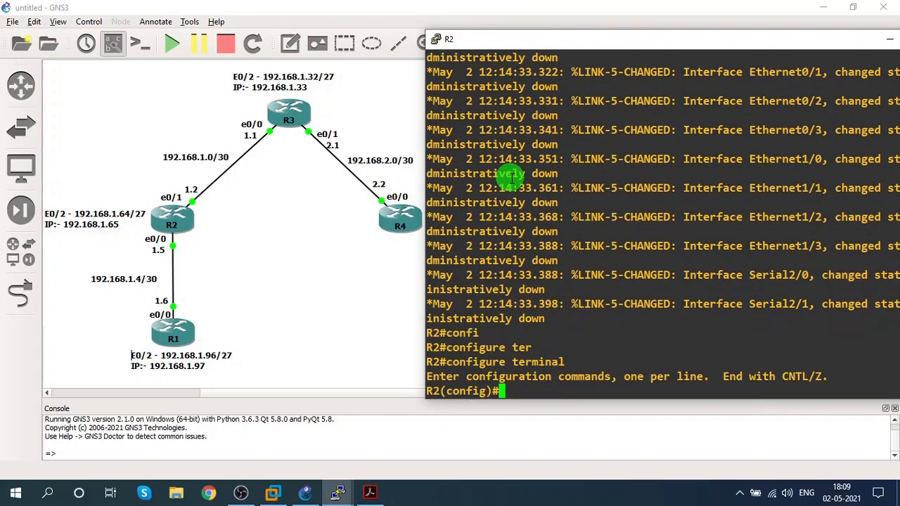
Assign IP address 192.168.1.5 with mask 255.255.255.252 to interface e0/0 on R2
{"action": "type", "text": "inter"}
{"action": "key", "text": "Tab"}
{"action": "type", "text": "e0/0"}
{"action": "key", "text": "Return"}
{"action": "type", "text": "ip address"}
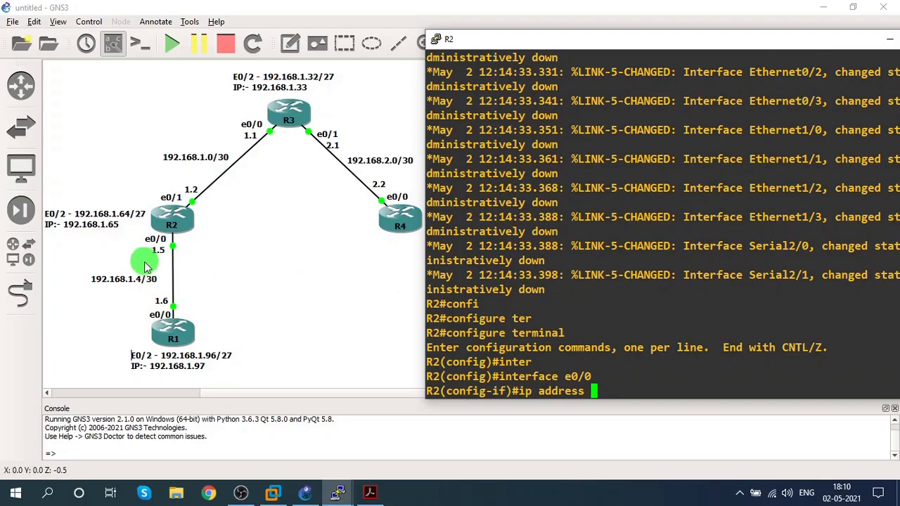
{"action": "type", "text": " 19"}
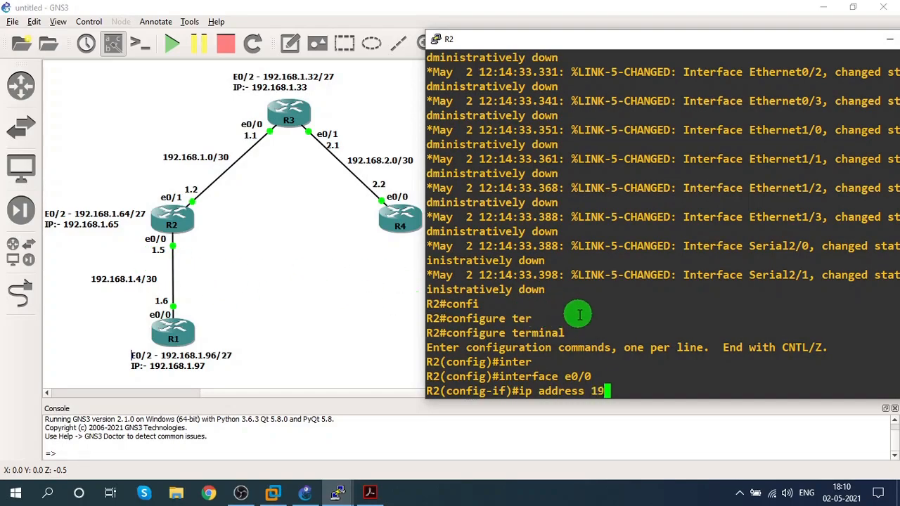
{"action": "type", "text": "2.168.1.5"}
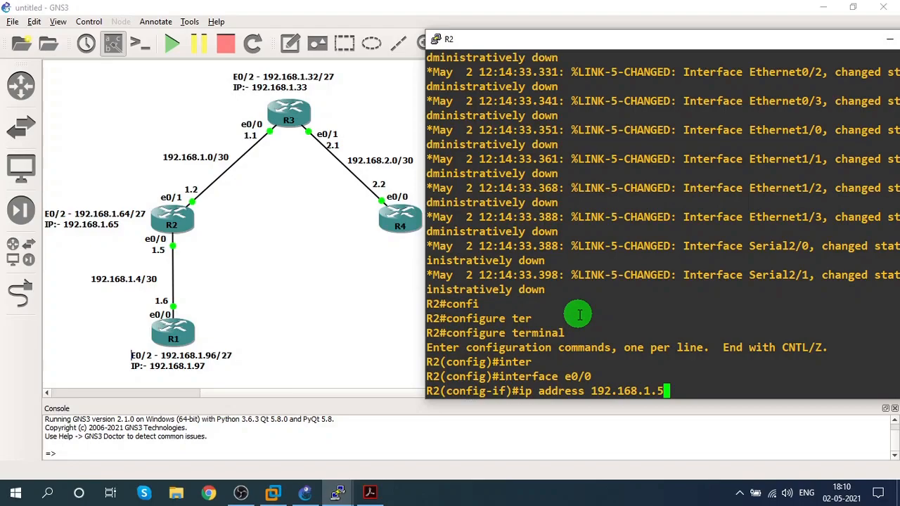
{"action": "type", "text": "  255.25"}
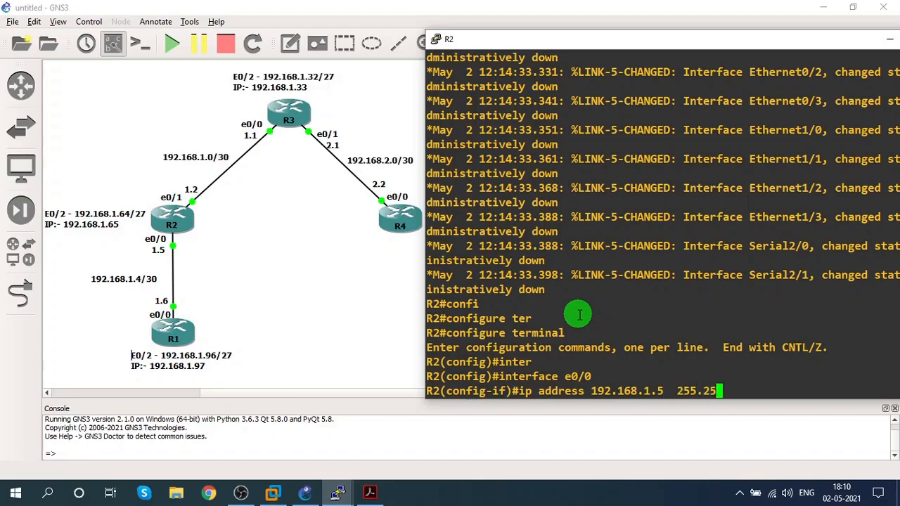
{"action": "type", "text": "5.255.2"}
{"action": "key", "text": "Return"}
Enable R2's e0/0 with no shutdown and return to global configuration mode with exit
{"action": "type", "text": "no shu"}
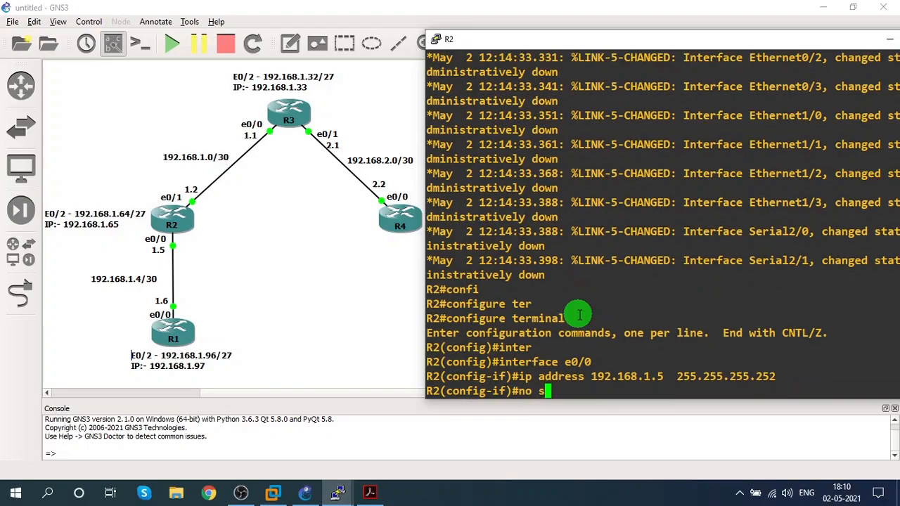
{"action": "key", "text": "Tab"}
{"action": "key", "text": "Return"}
{"action": "type", "text": "exit"}
{"action": "key", "text": "Return"}
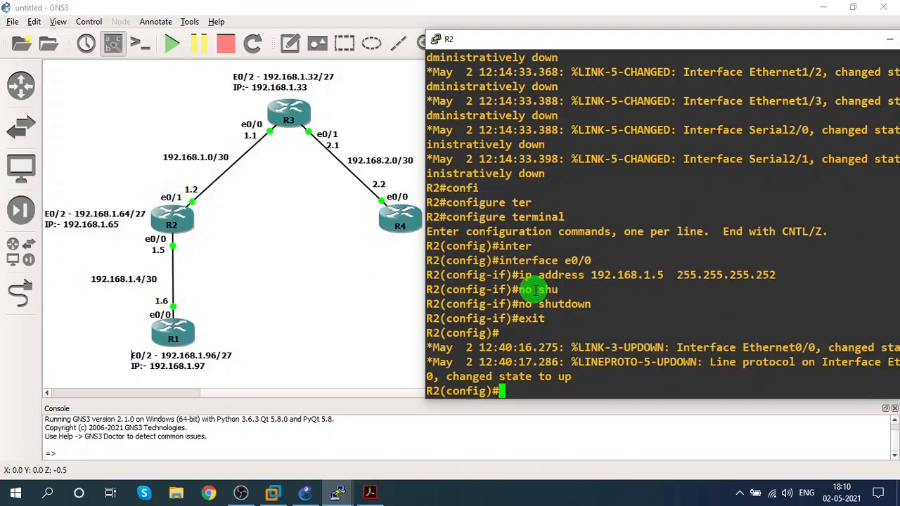
Assign IP address 192.168.1.2 with mask 255.255.255.252 to interface e0/1 on R2
{"action": "type", "text": "interfa"}
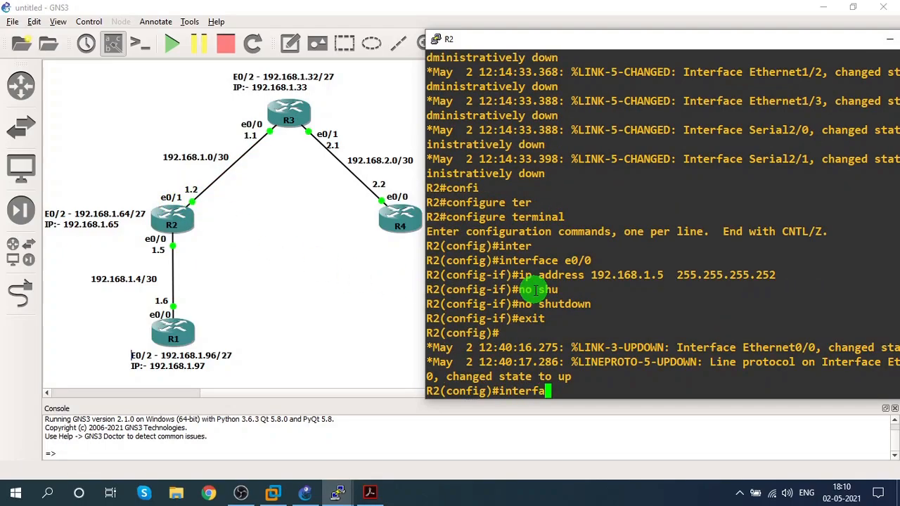
{"action": "type", "text": "ce e0/1"}
{"action": "key", "text": "Return"}
{"action": "type", "text": "ip address 192.168.1.2"}
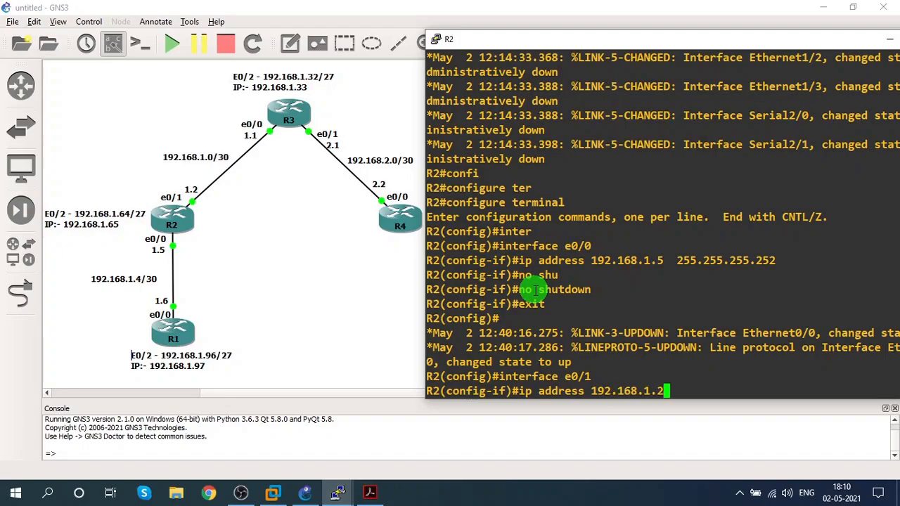
{"action": "type", "text": "  255.255.255.252"}
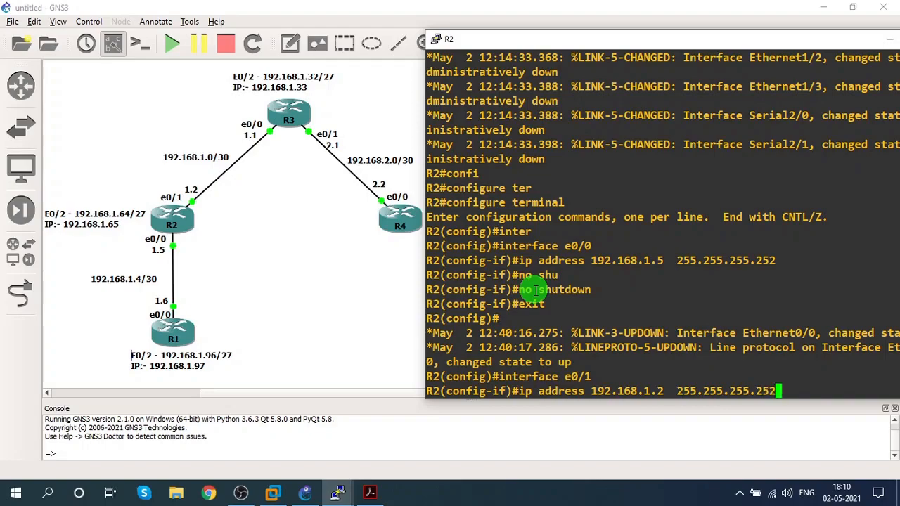
{"action": "key", "text": "Return"}
Enable R2's e0/1 with no shutdown and return to global configuration mode with exit
{"action": "type", "text": "no shutdown"}
{"action": "key", "text": "Tab"}
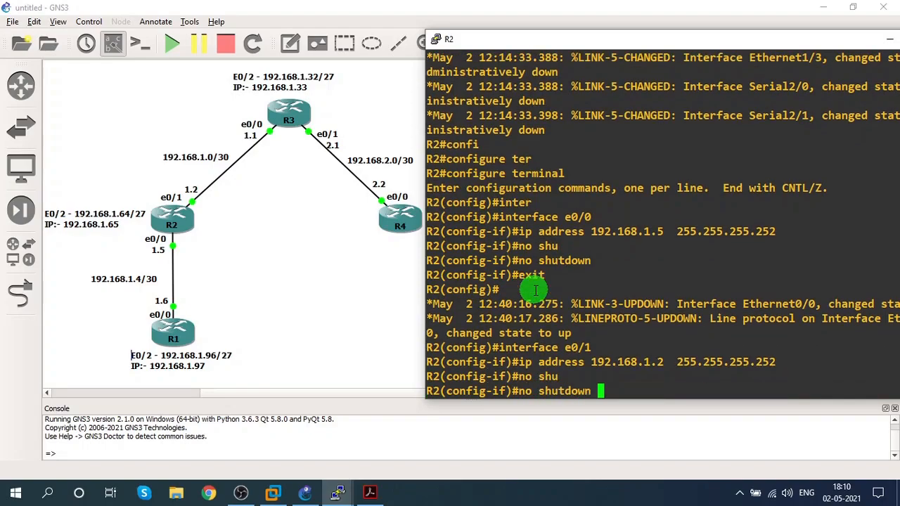
{"action": "key", "text": "Return"}
{"action": "type", "text": "exit"}
{"action": "key", "text": "Return"}
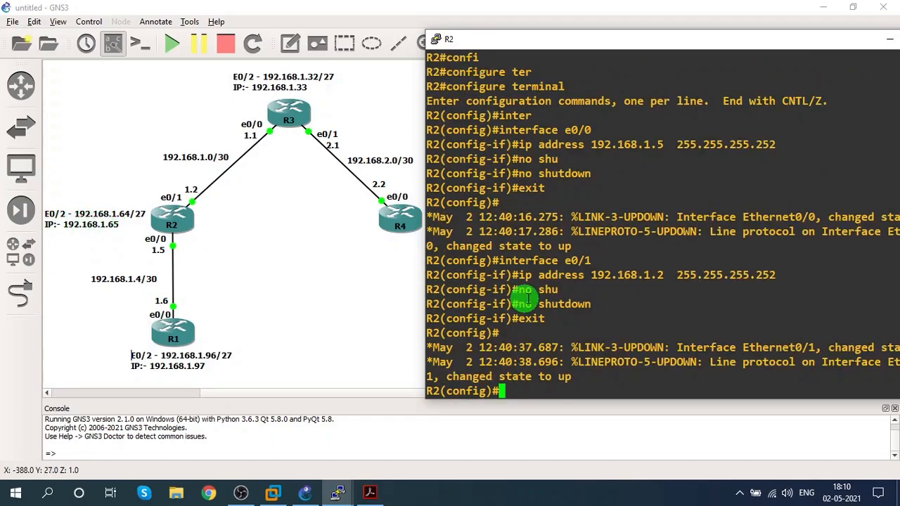
Assign IP address 192.168.1.65 with mask 255.255.255.224 to interface e0/2 on R2
{"action": "type", "text": "inter"}
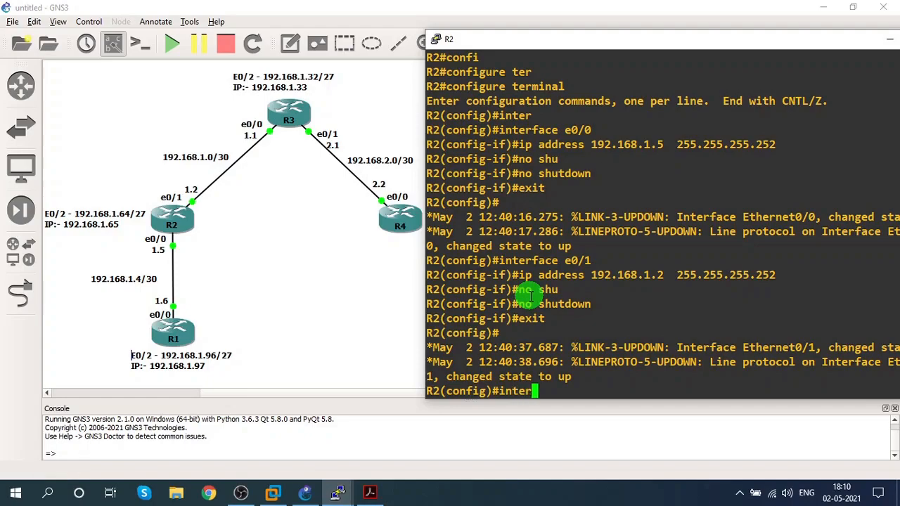
{"action": "key", "text": "Tab"}
{"action": "type", "text": "e0/2"}
{"action": "key", "text": "Return"}
{"action": "type", "text": "ip address 192.168.1"}
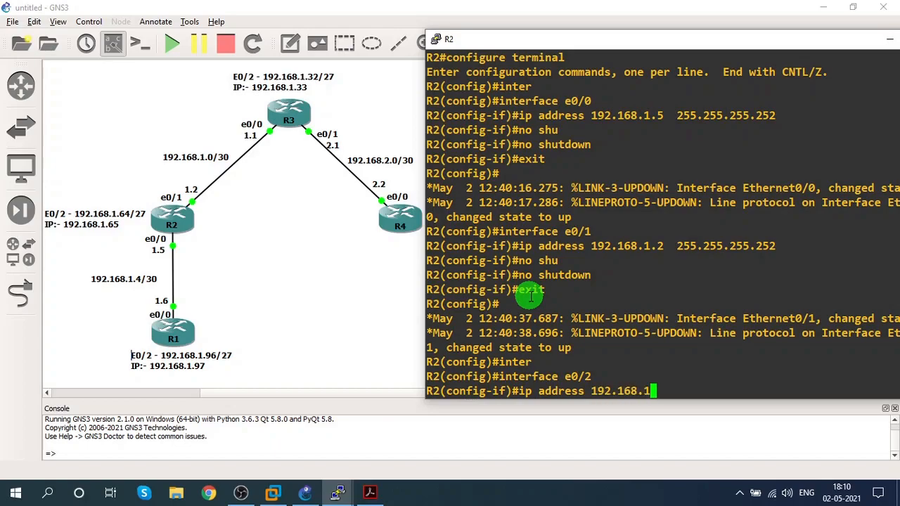
{"action": "type", "text": ".65  255.255.255."}
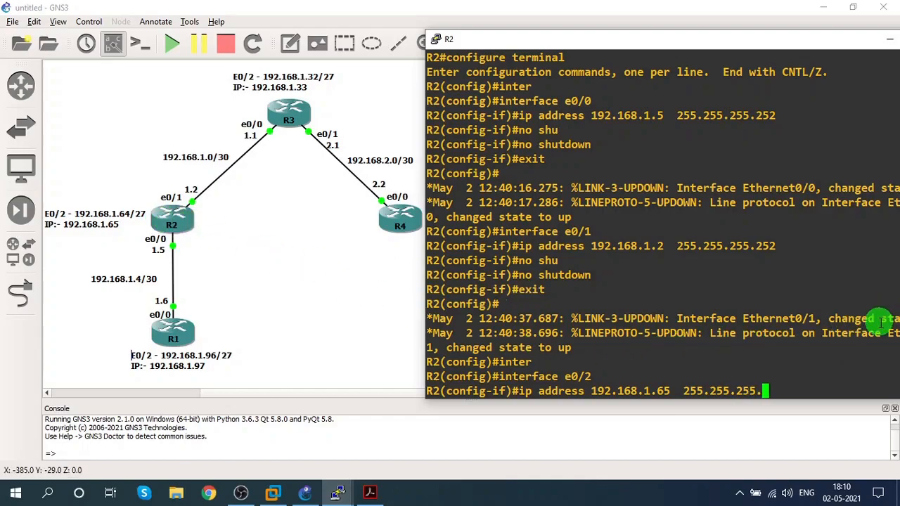
{"action": "type", "text": "224"}
{"action": "key", "text": "Return"}
Enable R2's e0/2 with no shutdown and leave configuration mode with end
{"action": "type", "text": "no shu"}
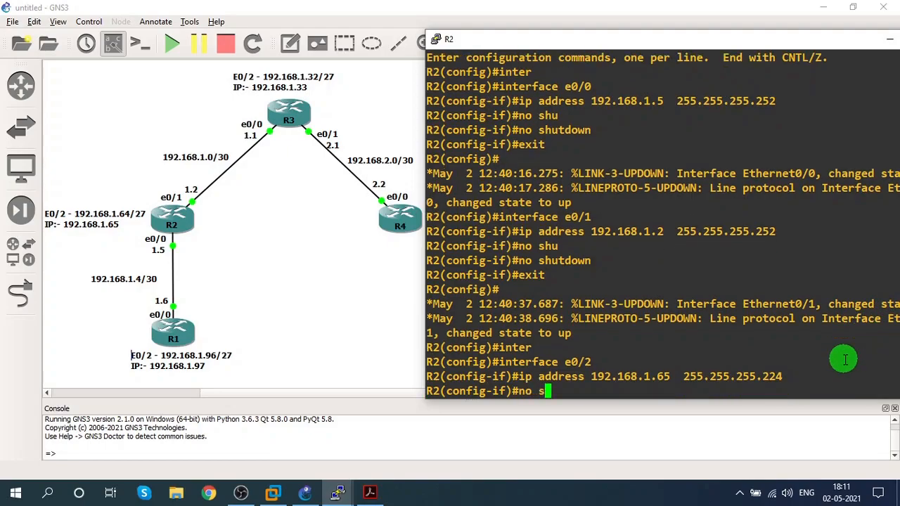
{"action": "key", "text": "Tab"}
{"action": "key", "text": "Return"}
{"action": "type", "text": "end"}
{"action": "key", "text": "Return"}
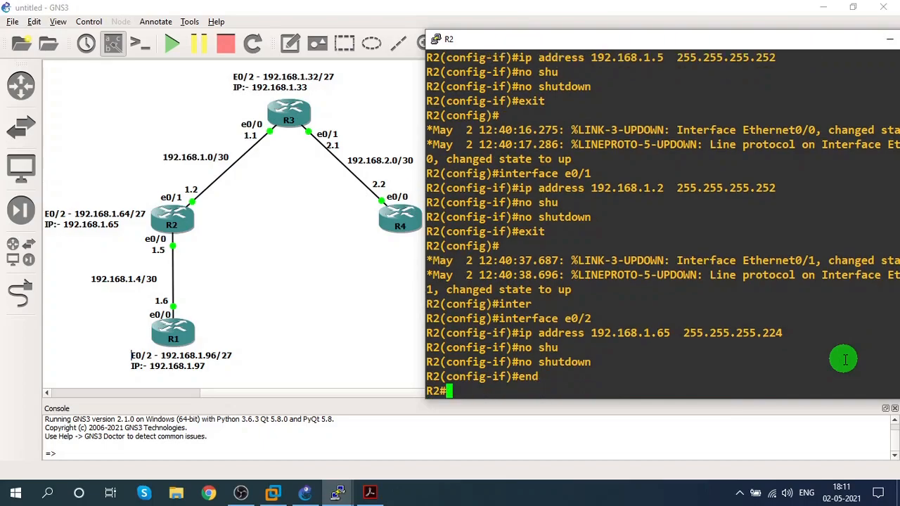
Put R2's console away and place R3's console beside the topology diagram
{"action": "left_click", "coordinate": [884, 49]}
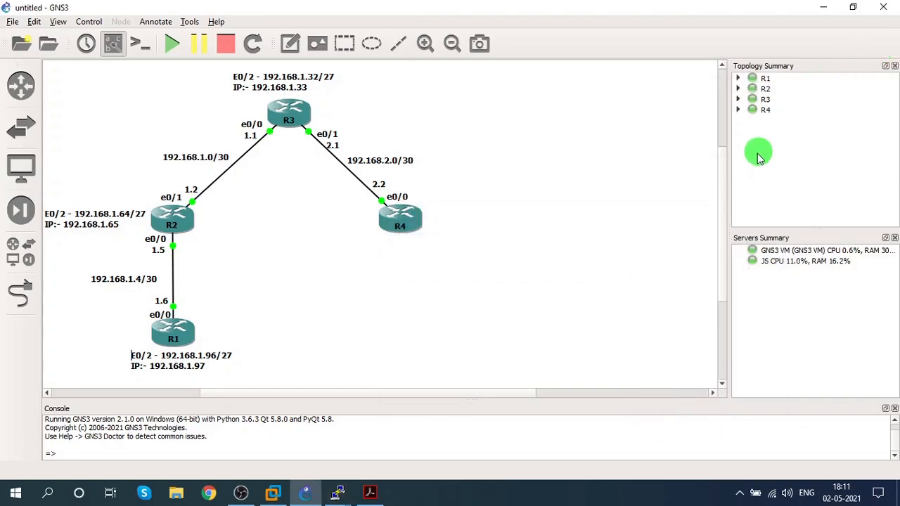
{"action": "mouse_move", "coordinate": [341, 485]}
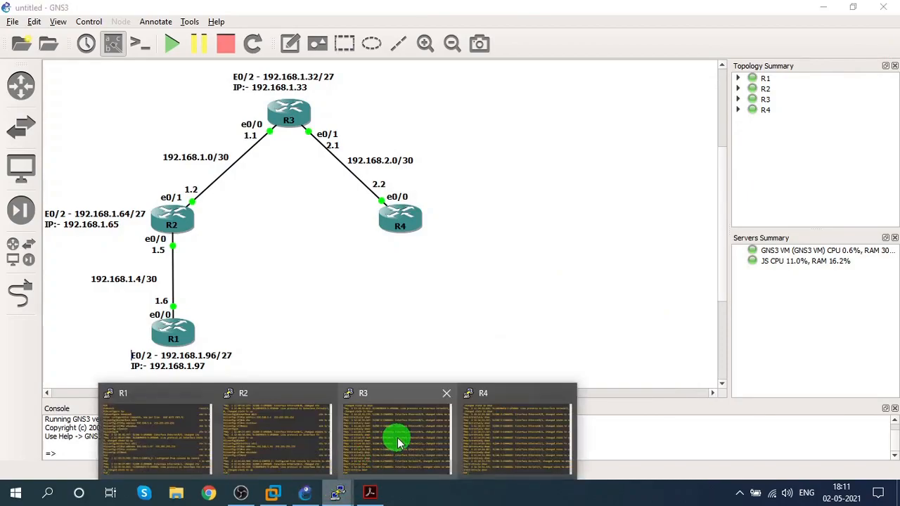
{"action": "left_click", "coordinate": [396, 439]}
{"action": "left_click_drag", "start_coordinate": [209, 61], "coordinate": [587, 47]}
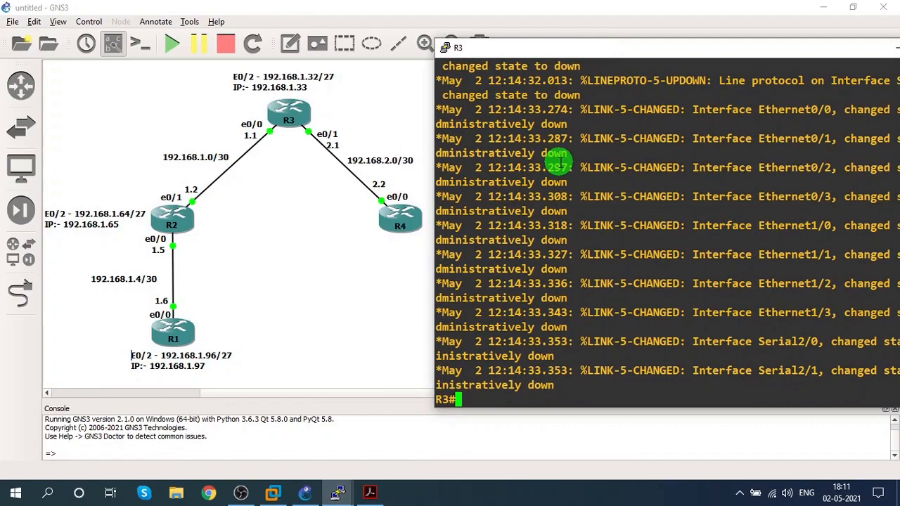
Enter global configuration mode on R3 with configure terminal
{"action": "key", "text": "Return"}
{"action": "key", "text": "Return"}
{"action": "key", "text": "Return"}
{"action": "key", "text": "Return"}
{"action": "key", "text": "Return"}
{"action": "key", "text": "Return"}
{"action": "key", "text": "Return"}
{"action": "key", "text": "Return"}
{"action": "key", "text": "Return"}
{"action": "type", "text": "c"}
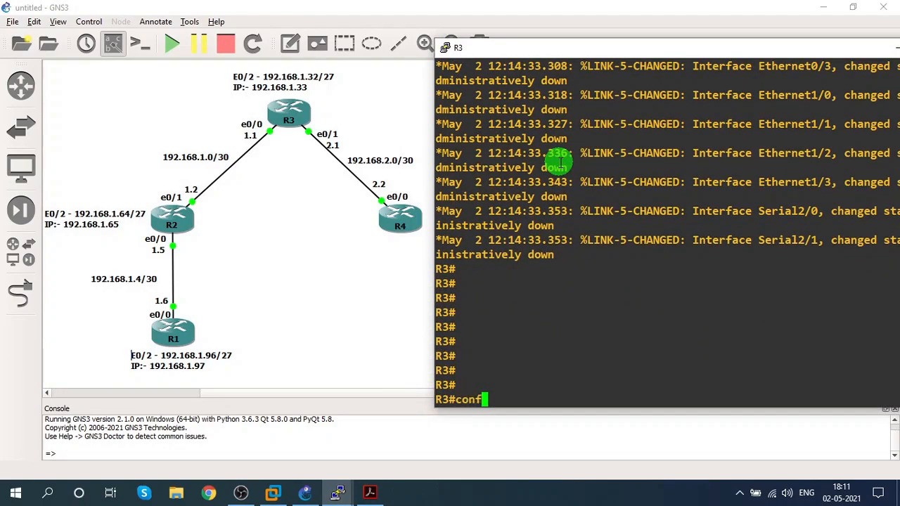
{"action": "type", "text": "onf"}
{"action": "key", "text": "Tab"}
{"action": "type", "text": "ter"}
{"action": "key", "text": "Tab"}
{"action": "key", "text": "Return"}
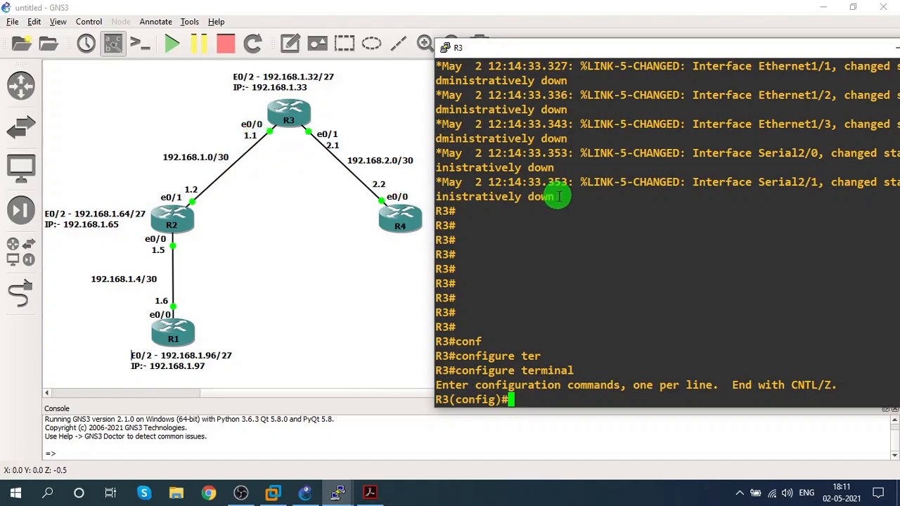
Assign IP address 192.168.1.1 with mask 255.255.255.252 to interface e0/0 on R3
{"action": "type", "text": "inter"}
{"action": "key", "text": "Tab"}
{"action": "type", "text": "e"}
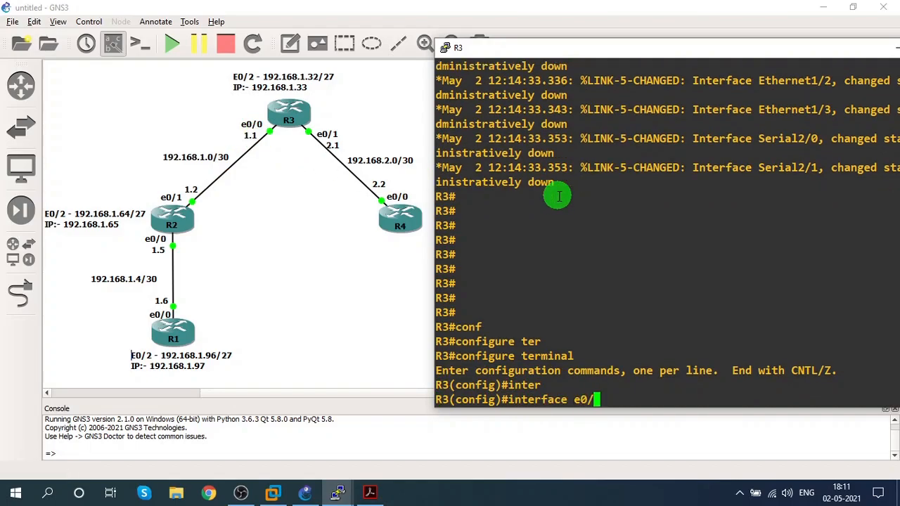
{"action": "key", "text": "Return"}
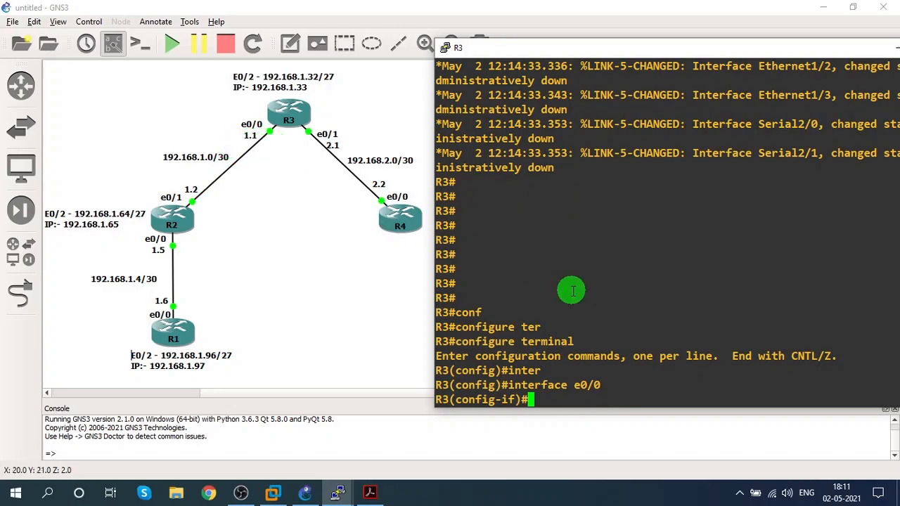
{"action": "type", "text": "ip address 192.168.1.1  255.2"}
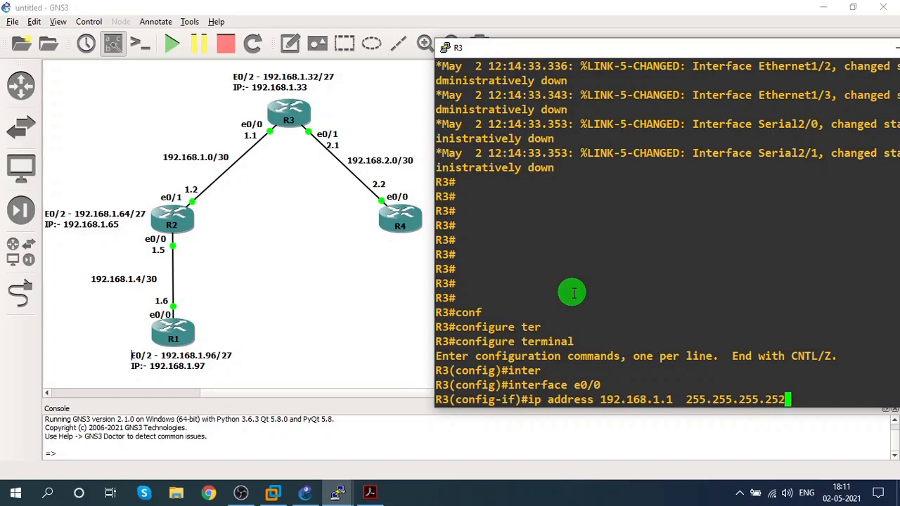
{"action": "type", "text": "55.255.252"}
{"action": "key", "text": "Return"}
Enable R3's e0/0 with no shutdown and return to global configuration mode with exit
{"action": "type", "text": "no shutdown"}
{"action": "key", "text": "Tab"}
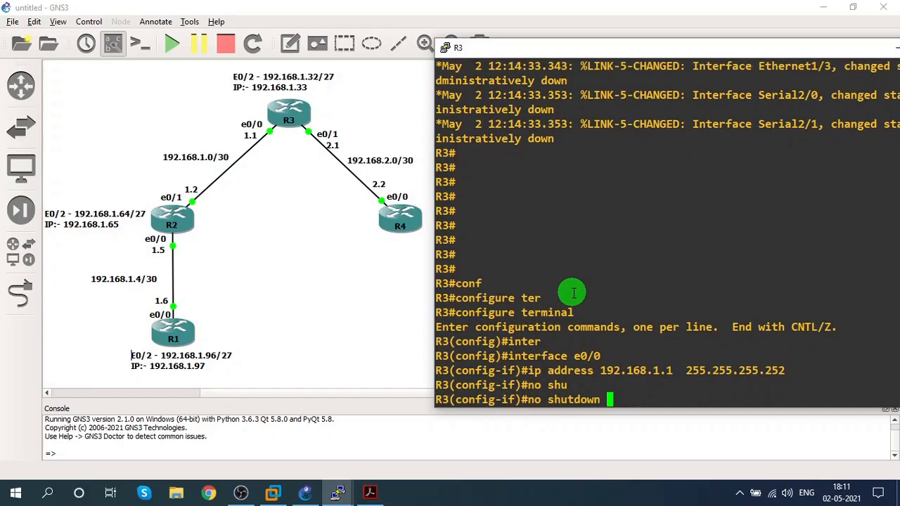
{"action": "key", "text": "Return"}
{"action": "type", "text": "exit"}
{"action": "key", "text": "Return"}
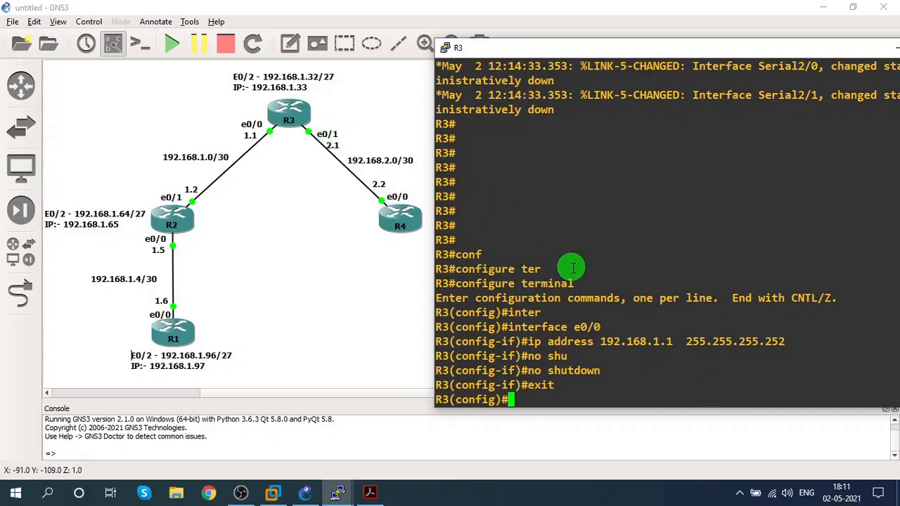
Assign IP address 192.168.2.1 with mask 255.255.255.252 to interface e0/1 on R3
{"action": "type", "text": "inter"}
{"action": "key", "text": "Tab"}
{"action": "type", "text": "e0/1"}
{"action": "key", "text": "Return"}
{"action": "type", "text": "ip address 192.16"}
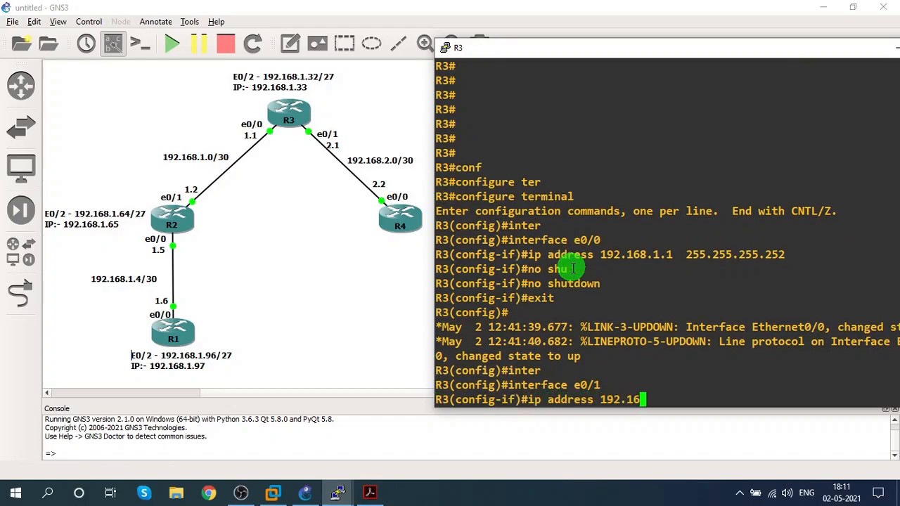
{"action": "type", "text": "8.2.1"}
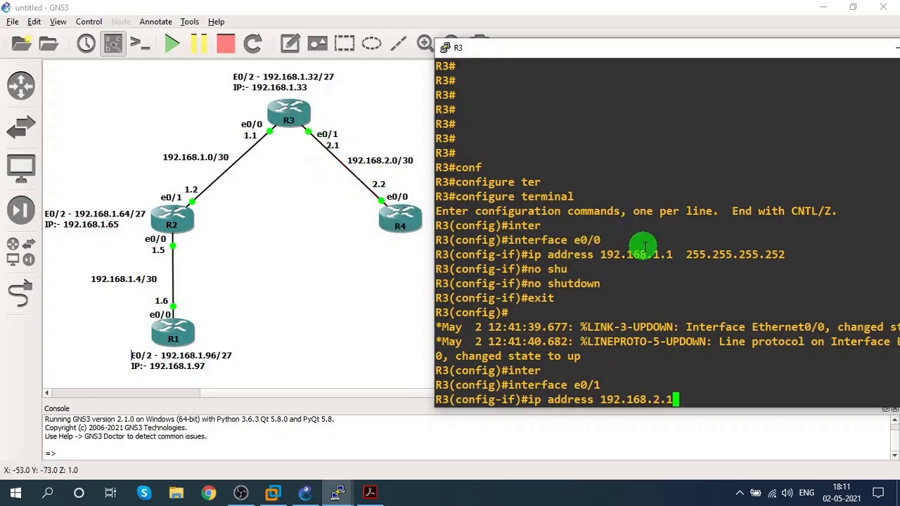
{"action": "type", "text": " 255.2"}
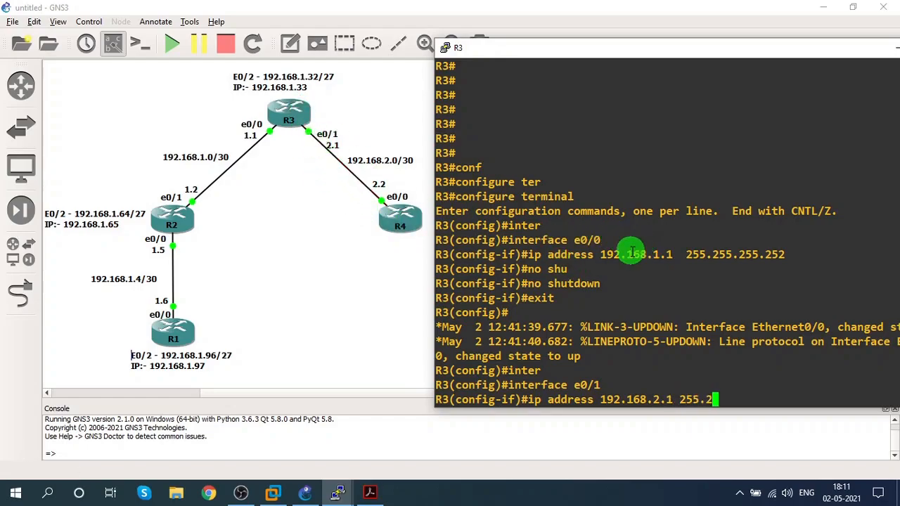
{"action": "type", "text": "55.255.252"}
{"action": "key", "text": "Return"}
Enable R3's e0/1 with no shutdown and return to global configuration mode with exit
{"action": "type", "text": "no shu"}
{"action": "key", "text": "Tab"}
{"action": "key", "text": "Return"}
{"action": "type", "text": "exit"}
{"action": "key", "text": "Return"}
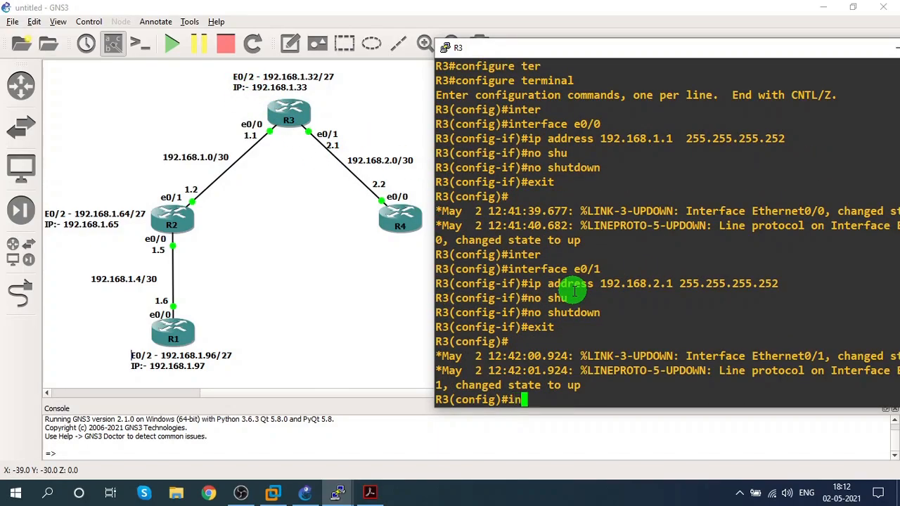
Assign IP address 192.168.1.33 with mask 255.255.255.224 to interface e0/2 on R3
{"action": "type", "text": "inter"}
{"action": "key", "text": "Tab"}
{"action": "type", "text": "e0/2"}
{"action": "key", "text": "Return"}
{"action": "type", "text": "ip address 192.168.1"}
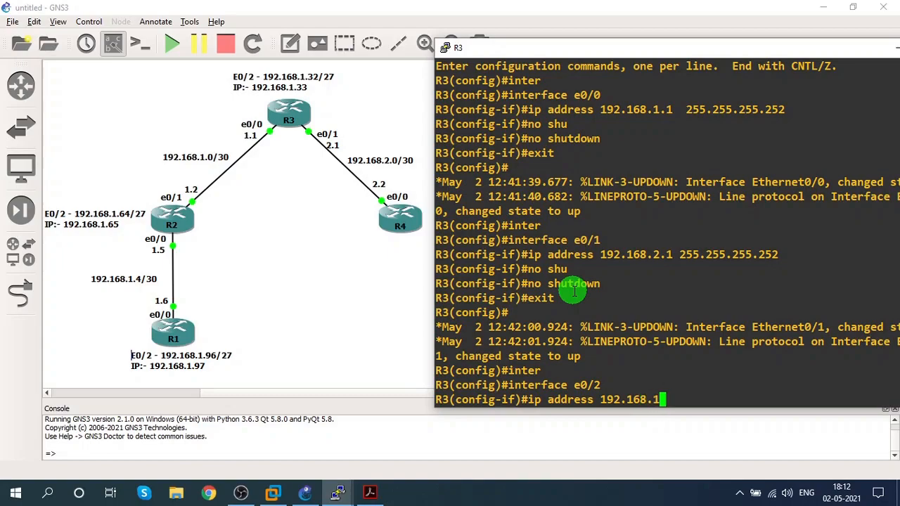
{"action": "type", "text": ".33  255.255.255.22"}
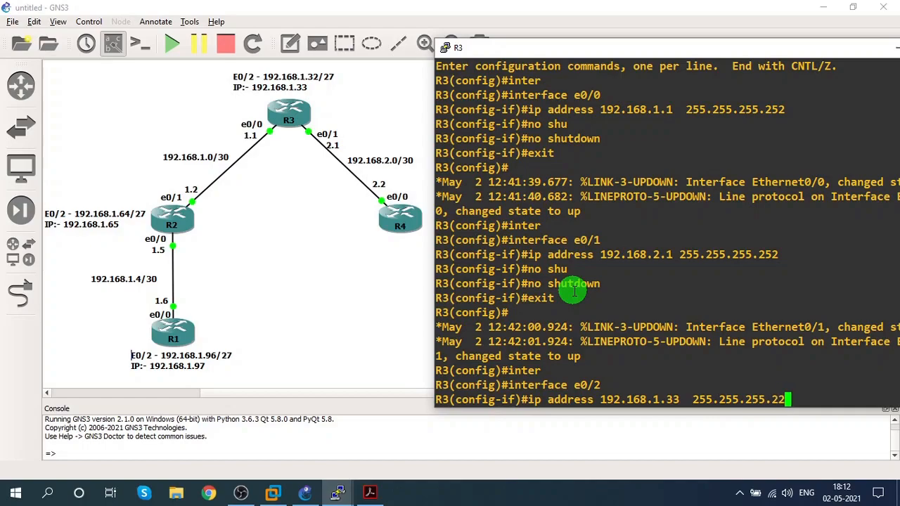
{"action": "key", "text": "Return"}
Enable R3's e0/2 with no shutdown, leaving configuration mode with end and putting R3's console away
{"action": "type", "text": "no sh"}
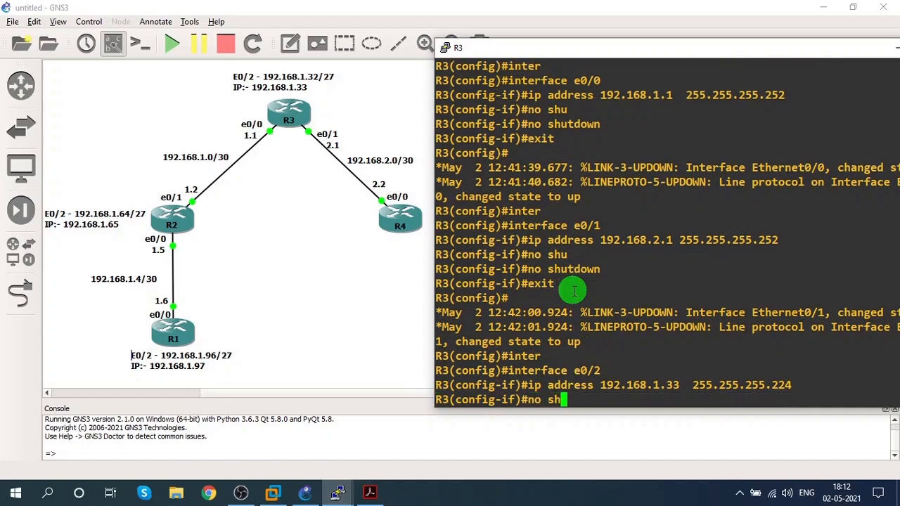
{"action": "type", "text": "u"}
{"action": "key", "text": "Return"}
{"action": "type", "text": "no shutdown"}
{"action": "key", "text": "Return"}
{"action": "type", "text": "end"}
{"action": "key", "text": "Return"}
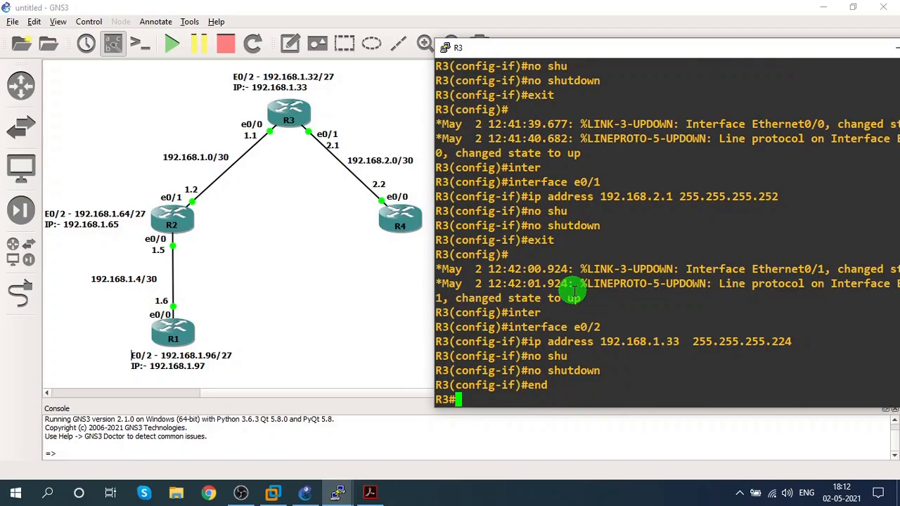
{"action": "left_click", "coordinate": [894, 47]}
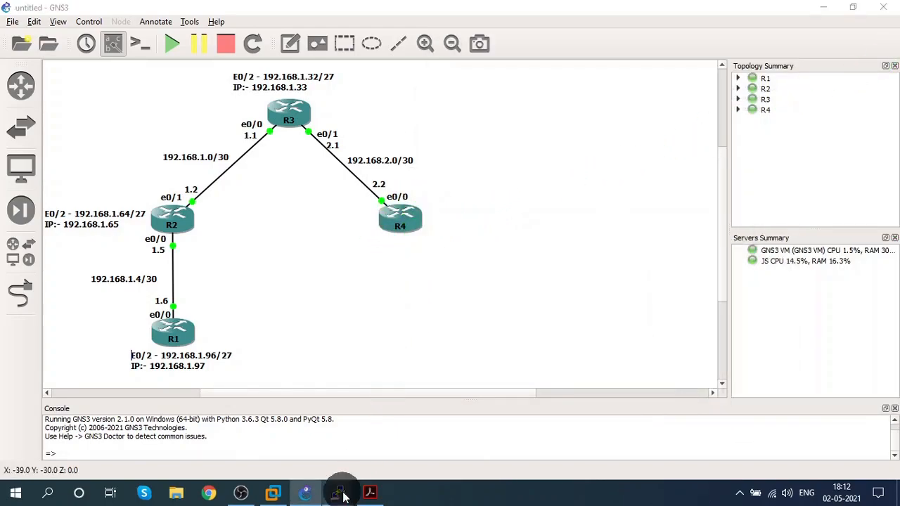
Bring up R4's console beside the topology and enter global configuration mode with configure terminal
{"action": "mouse_move", "coordinate": [344, 496]}
{"action": "left_click", "coordinate": [528, 421]}
{"action": "left_click_drag", "start_coordinate": [289, 83], "coordinate": [555, 86]}
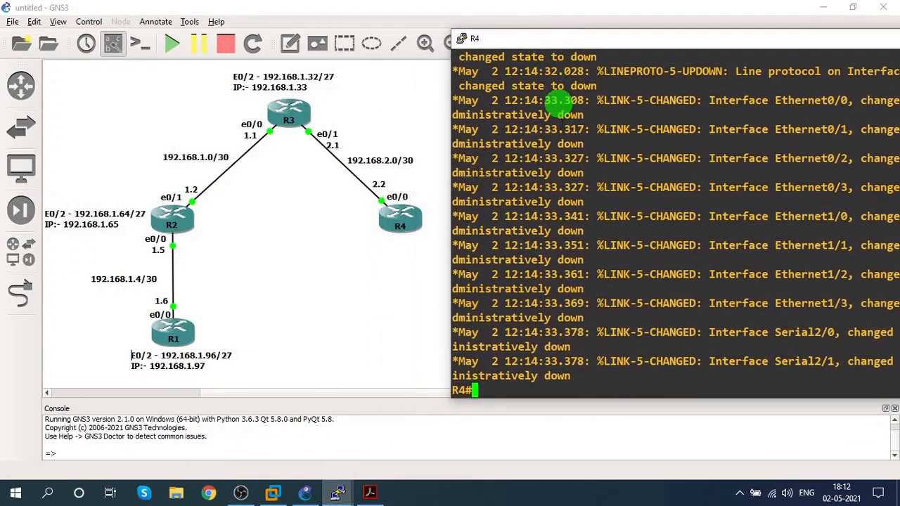
{"action": "type", "text": "conf"}
{"action": "key", "text": "Tab"}
{"action": "type", "text": "ter"}
{"action": "key", "text": "Tab"}
{"action": "key", "text": "Return"}
Assign IP address 192.168.2.2 with mask 255.255.255.252 to interface e0/0 on R4
{"action": "type", "text": "inter"}
{"action": "key", "text": "Tab"}
{"action": "type", "text": "e"}
{"action": "type", "text": "ig-if"}
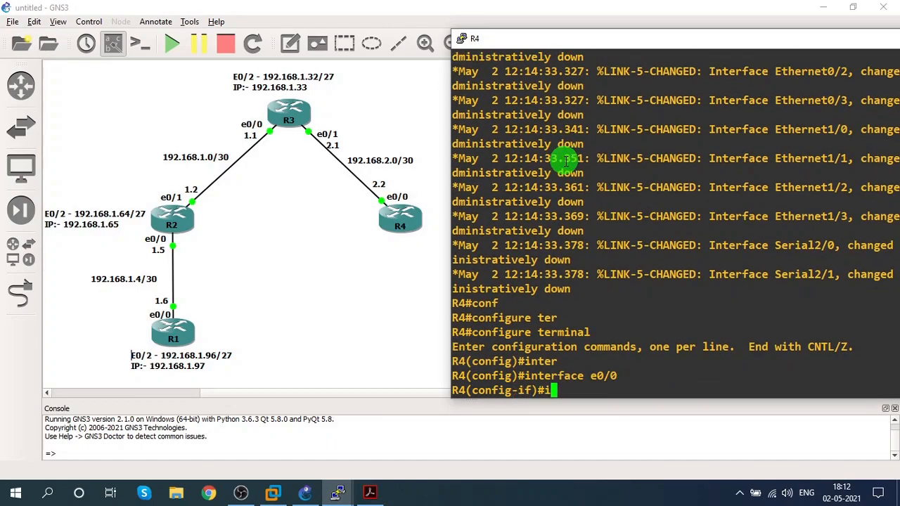
{"action": "type", "text": "p address"}
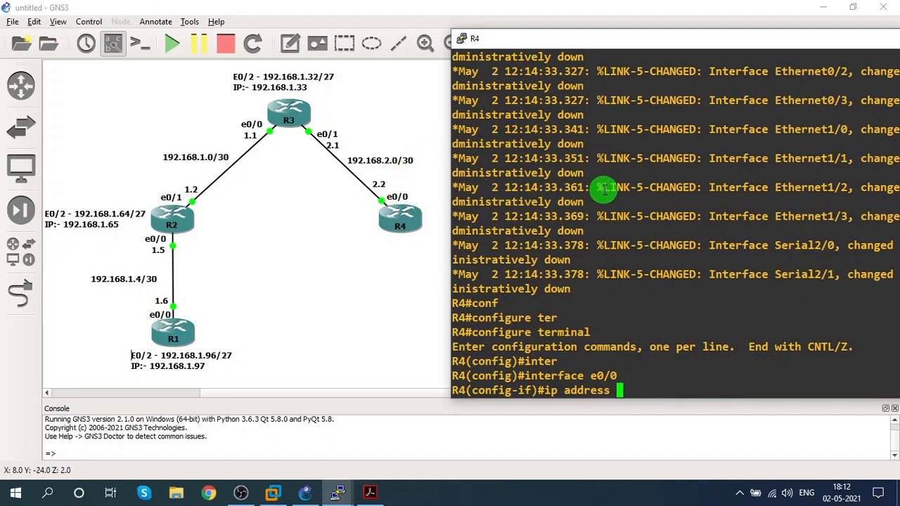
{"action": "type", "text": " 192.168."}
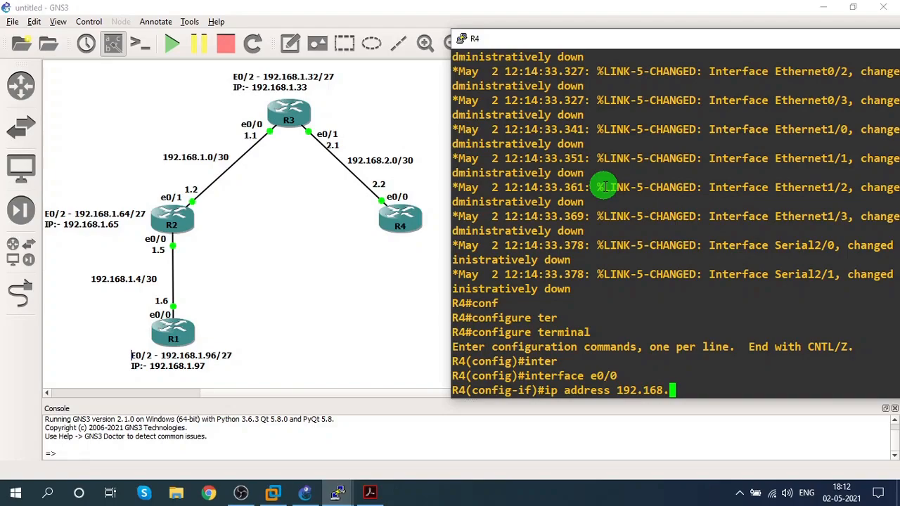
{"action": "type", "text": "2.2  255.255.255.2"}
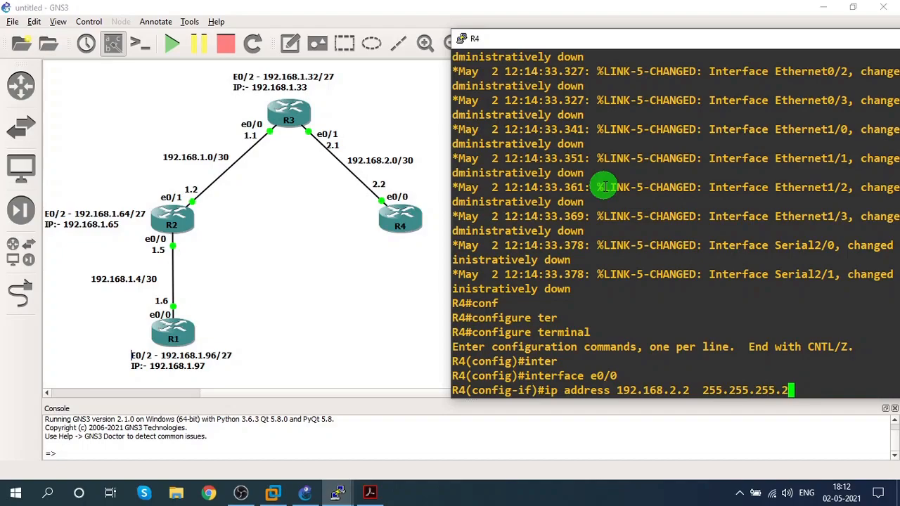
{"action": "key", "text": "Return"}
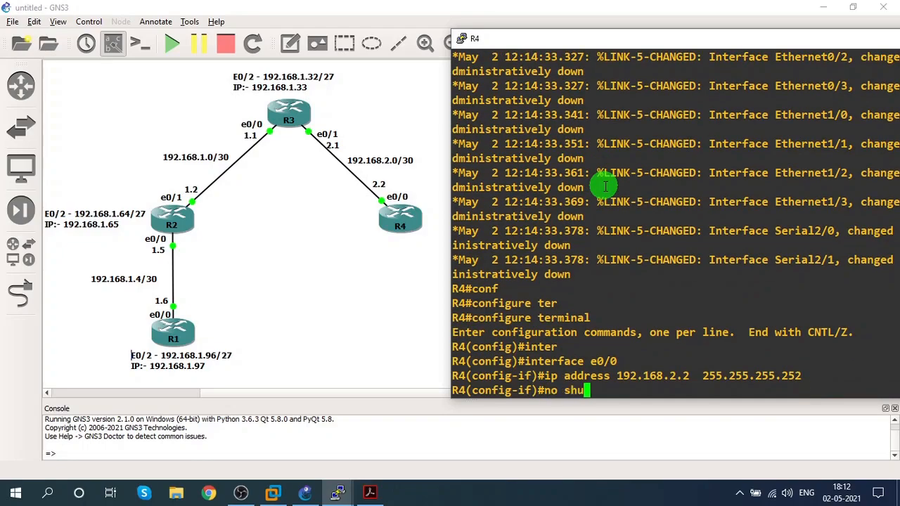
Enable R4's e0/0 with no shutdown, leave configuration mode with end, and put R4's console away
{"action": "type", "text": "no shu"}
{"action": "key", "text": "Tab"}
{"action": "key", "text": "Return"}
{"action": "type", "text": "end"}
{"action": "key", "text": "Return"}
{"action": "key", "text": "Return"}
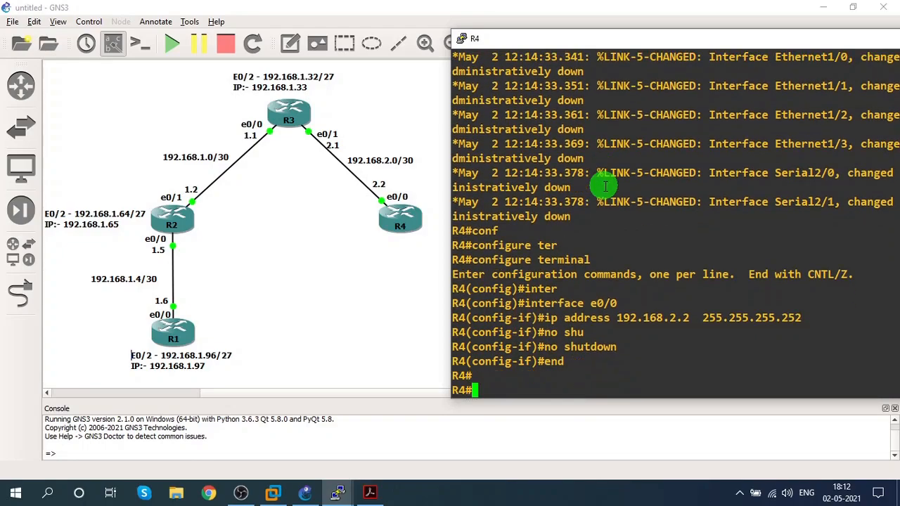
{"action": "left_click_drag", "start_coordinate": [683, 41], "coordinate": [497, 50]}
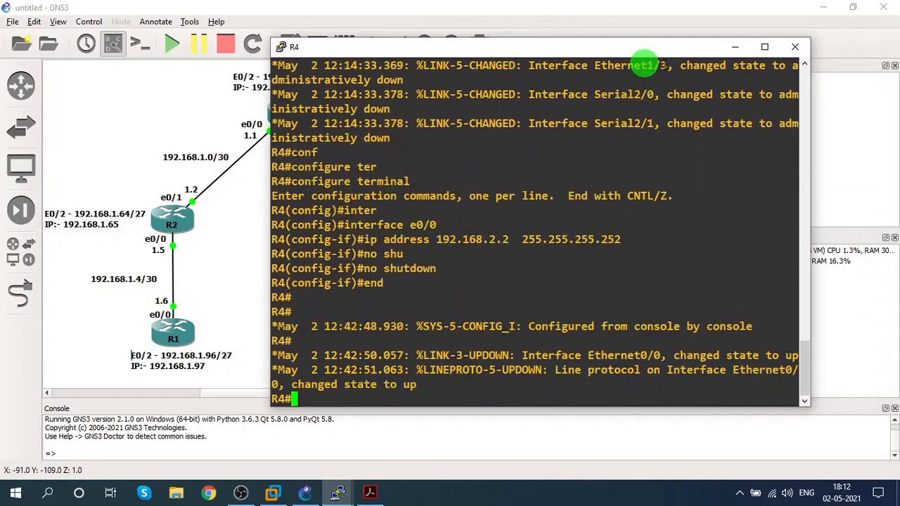
{"action": "left_click", "coordinate": [745, 47]}
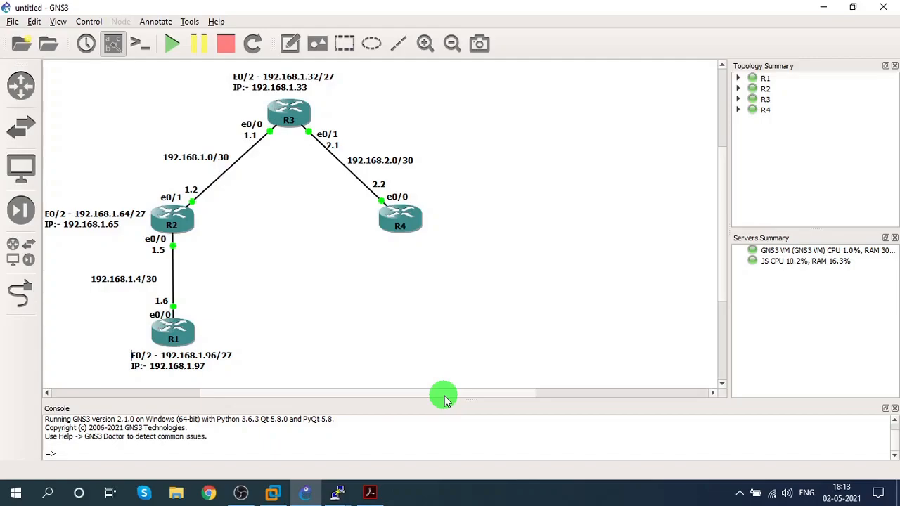
Bring up R1's console and list its interface addresses and states with show ip interface brief
{"action": "left_click", "coordinate": [340, 491]}
{"action": "left_click", "coordinate": [188, 437]}
{"action": "left_click_drag", "start_coordinate": [483, 34], "coordinate": [483, 27]}
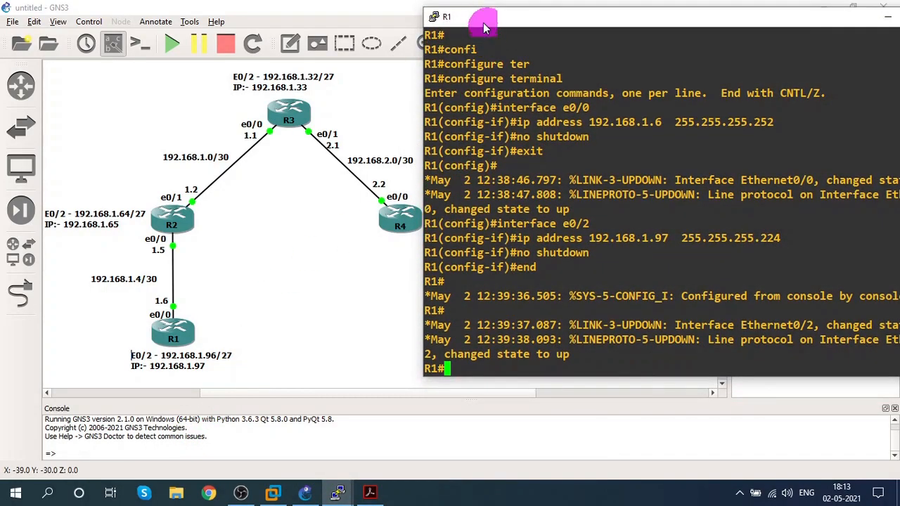
{"action": "key", "text": "Return"}
{"action": "key", "text": "Return"}
{"action": "key", "text": "Return"}
{"action": "key", "text": "Return"}
{"action": "key", "text": "Return"}
{"action": "key", "text": "Return"}
{"action": "key", "text": "Return"}
{"action": "key", "text": "Return"}
{"action": "key", "text": "Return"}
{"action": "key", "text": "Return"}
{"action": "key", "text": "Return"}
{"action": "key", "text": "Return"}
{"action": "key", "text": "Return"}
{"action": "type", "text": "sho"}
{"action": "key", "text": "Tab"}
{"action": "type", "text": "ip inter"}
{"action": "key", "text": "Tab"}
{"action": "type", "text": "bri"}
{"action": "key", "text": "Tab"}
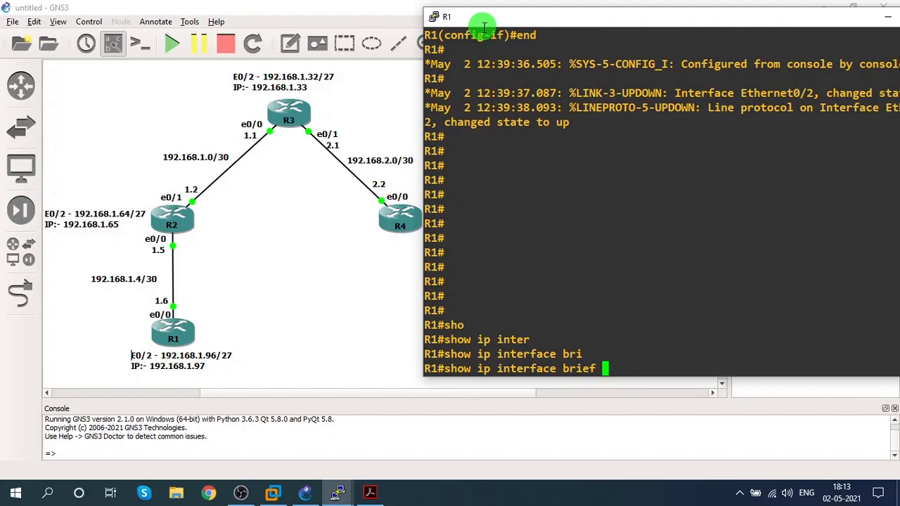
{"action": "key", "text": "Return"}
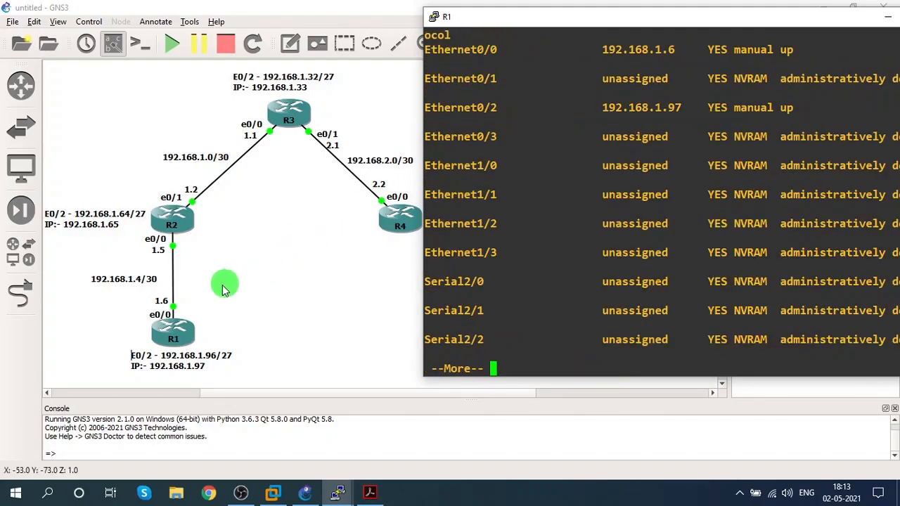
Check the IP address, status and protocol of R1's Ethernet0/0 and Ethernet0/2 against the diagram, then put the console away
{"action": "left_click_drag", "start_coordinate": [597, 49], "coordinate": [680, 49]}
{"action": "left_click_drag", "start_coordinate": [731, 17], "coordinate": [639, 35]}
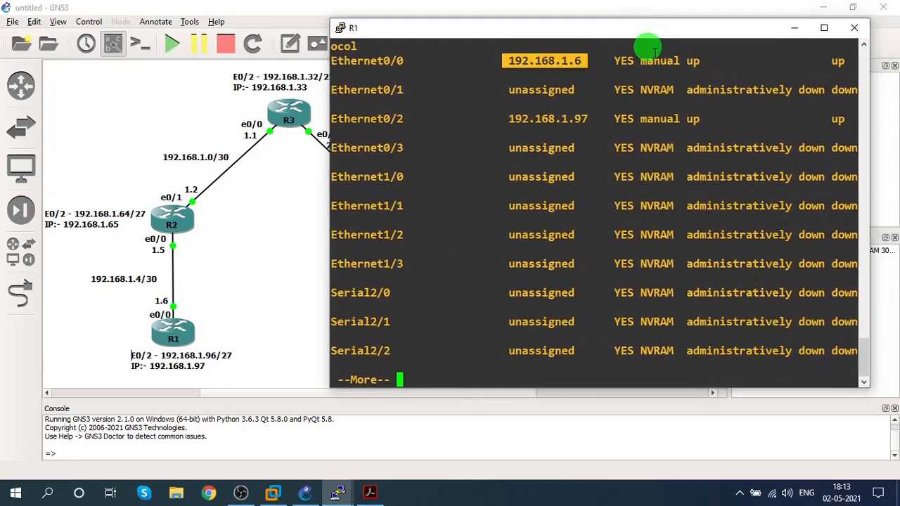
{"action": "scroll", "coordinate": [705, 103], "scroll_direction": "up", "scroll_amount": 4}
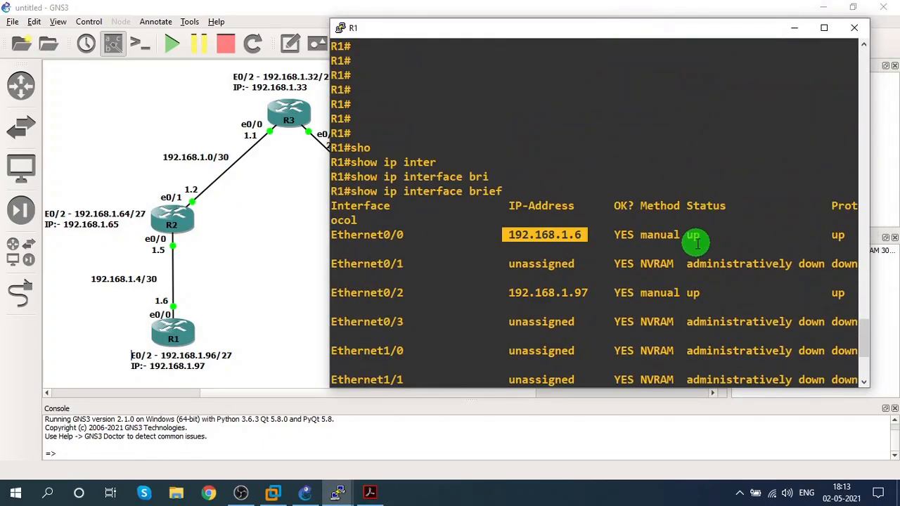
{"action": "left_click_drag", "start_coordinate": [834, 234], "coordinate": [840, 235]}
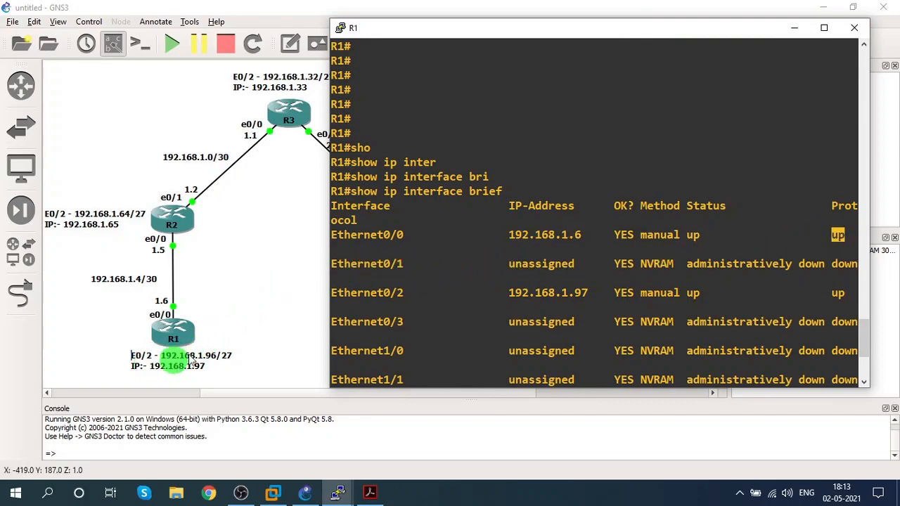
{"action": "left_click_drag", "start_coordinate": [508, 294], "coordinate": [597, 293]}
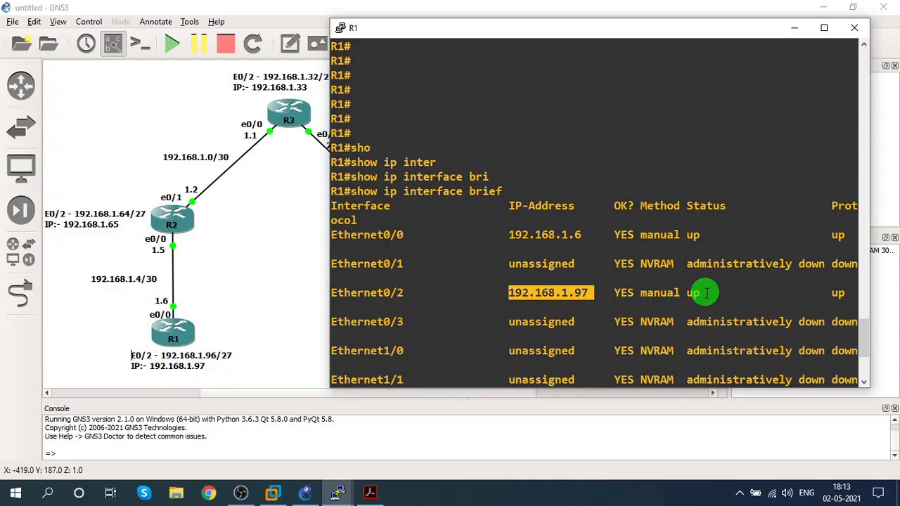
{"action": "left_click", "coordinate": [703, 293]}
{"action": "left_click_drag", "start_coordinate": [811, 293], "coordinate": [848, 294]}
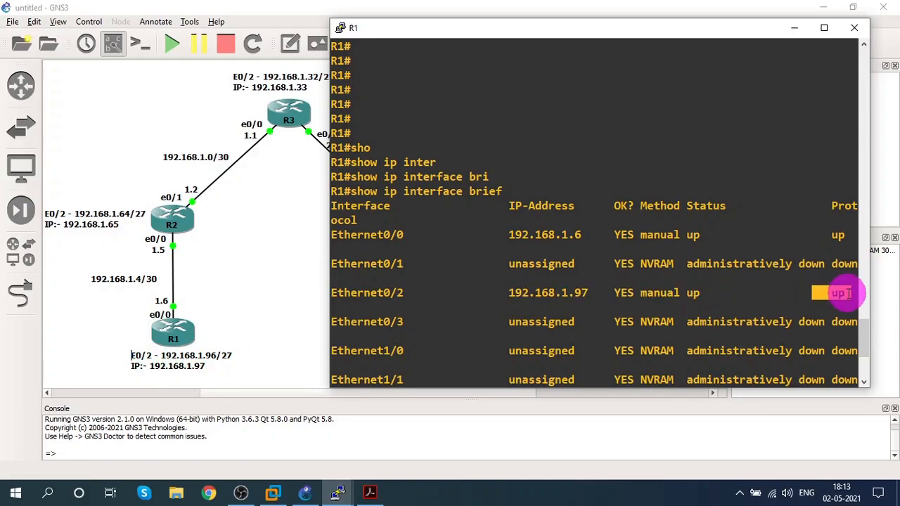
{"action": "left_click", "coordinate": [792, 27]}
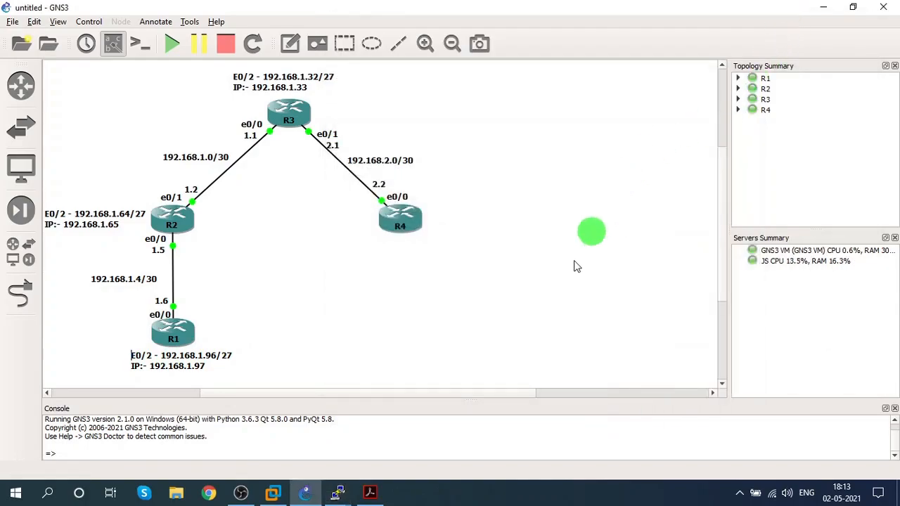
Bring up R2's console and run show ip interface brief
{"action": "mouse_move", "coordinate": [339, 492]}
{"action": "left_click", "coordinate": [277, 424]}
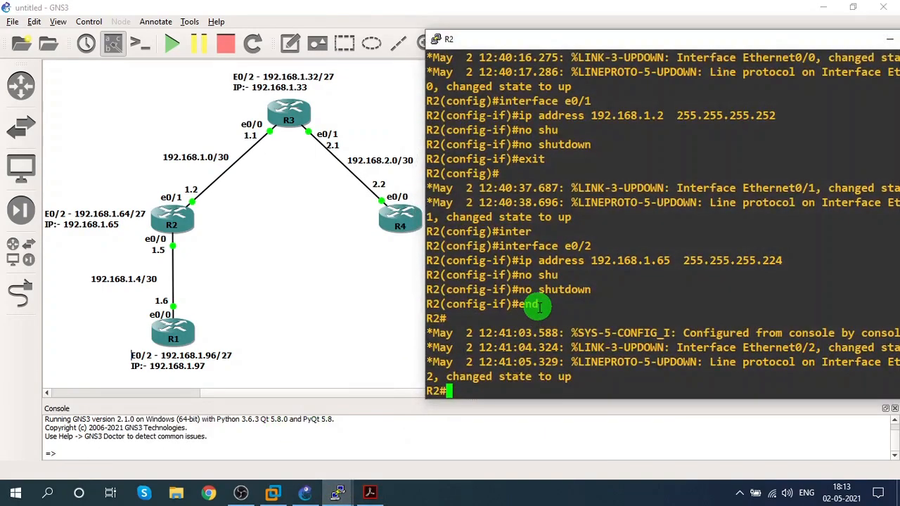
{"action": "type", "text": "sho"}
{"action": "key", "text": "Tab"}
{"action": "type", "text": "ip inter"}
{"action": "key", "text": "Tab"}
{"action": "type", "text": "bri"}
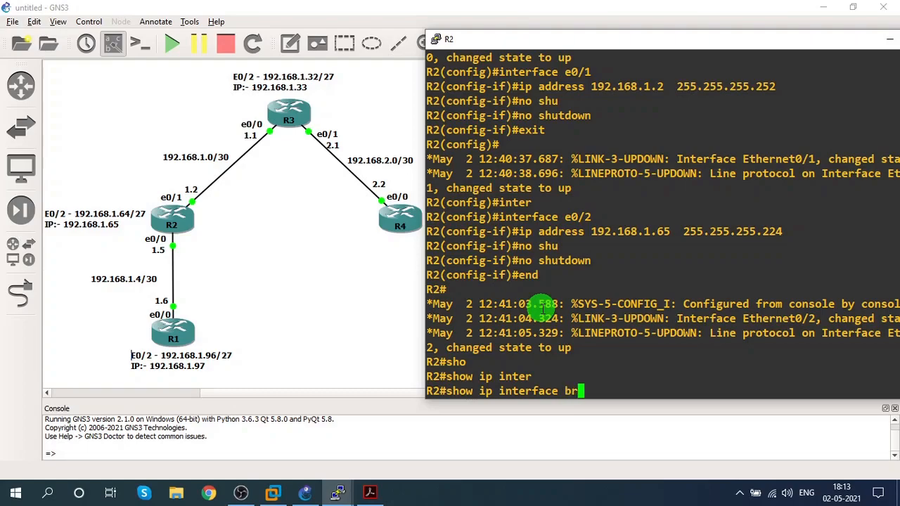
{"action": "key", "text": "Tab"}
{"action": "key", "text": "Return"}
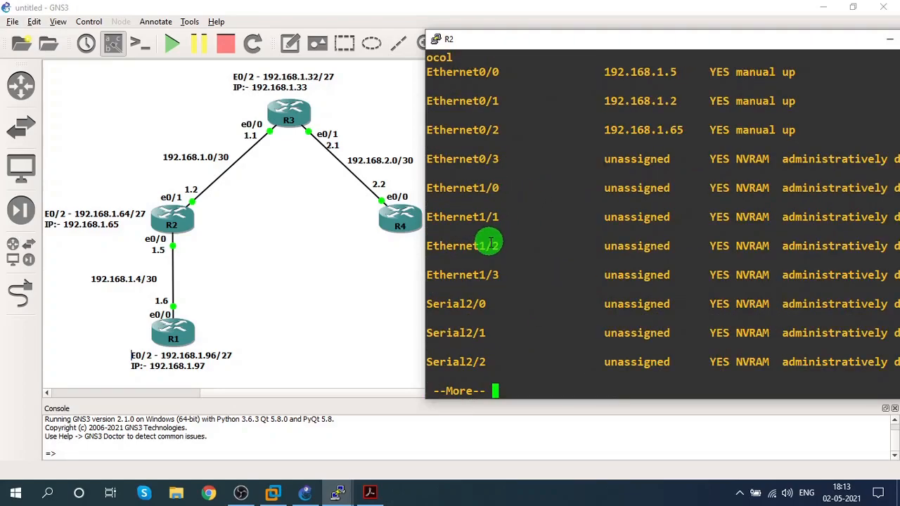
Compare the addresses of R2's Ethernet0/0, Ethernet0/1 and Ethernet0/2 with the diagram and put R2's console away
{"action": "left_click_drag", "start_coordinate": [626, 40], "coordinate": [551, 57]}
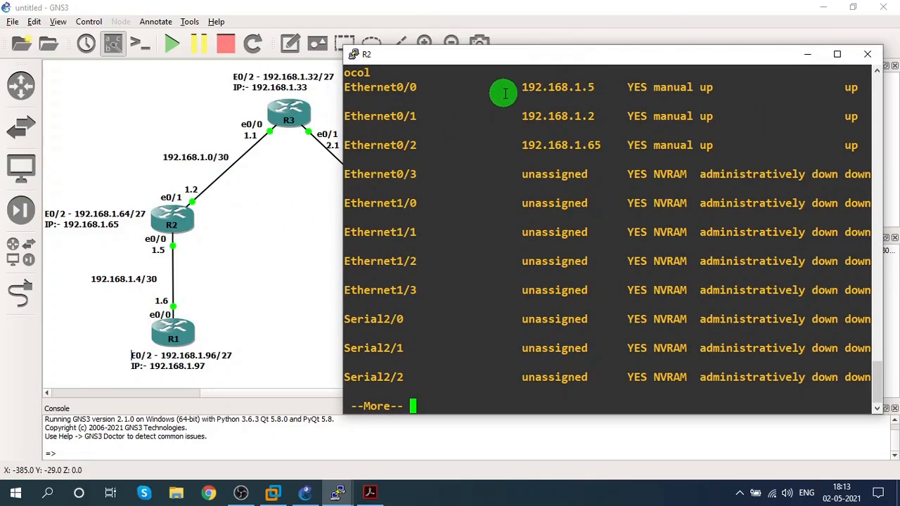
{"action": "left_click_drag", "start_coordinate": [503, 93], "coordinate": [585, 87]}
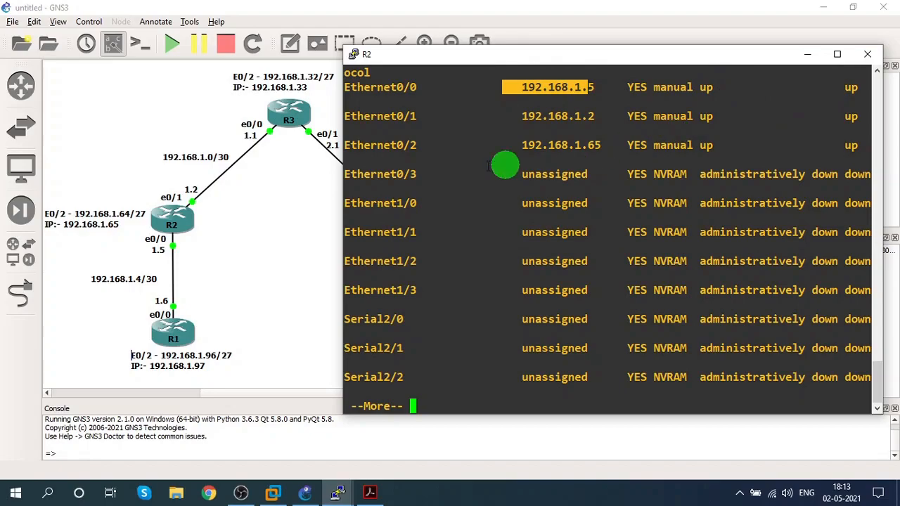
{"action": "left_click_drag", "start_coordinate": [509, 116], "coordinate": [587, 116]}
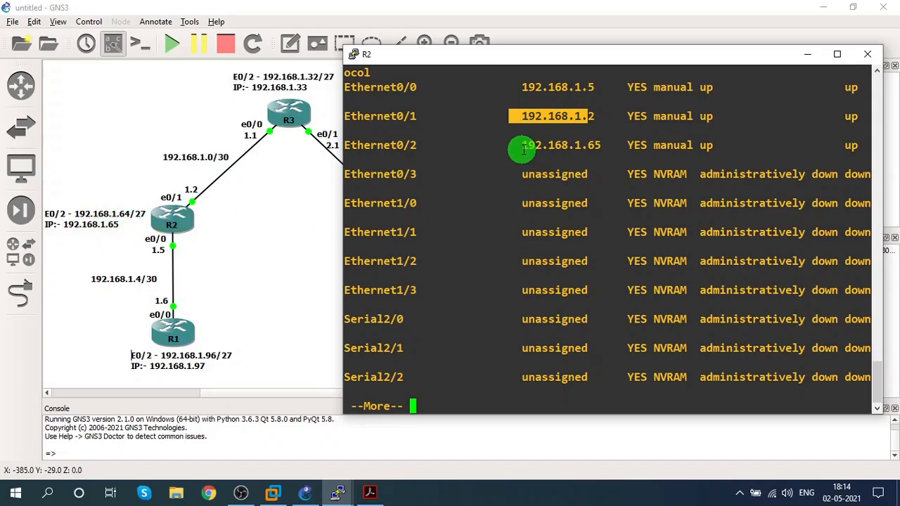
{"action": "left_click_drag", "start_coordinate": [522, 148], "coordinate": [597, 146]}
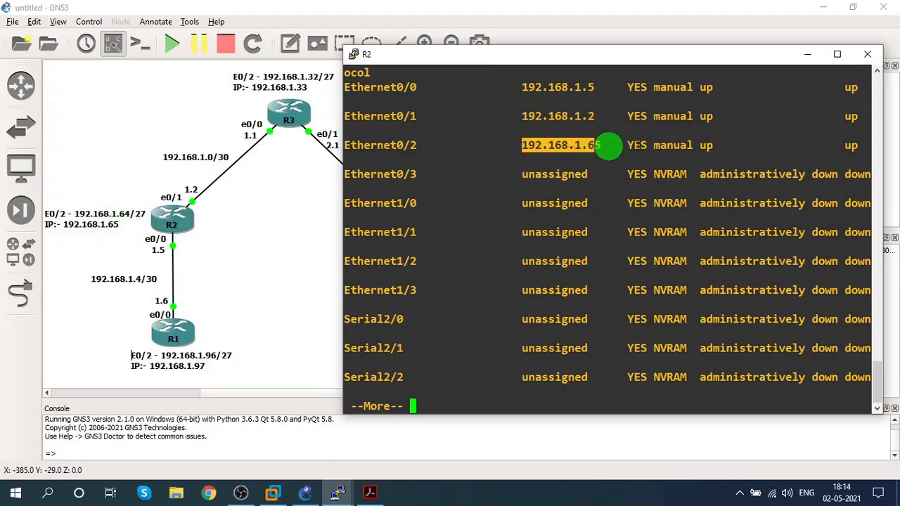
{"action": "left_click", "coordinate": [811, 54]}
Bring up R3's console and run show ip interface br to list its interfaces
{"action": "mouse_move", "coordinate": [367, 490]}
{"action": "left_click", "coordinate": [392, 442]}
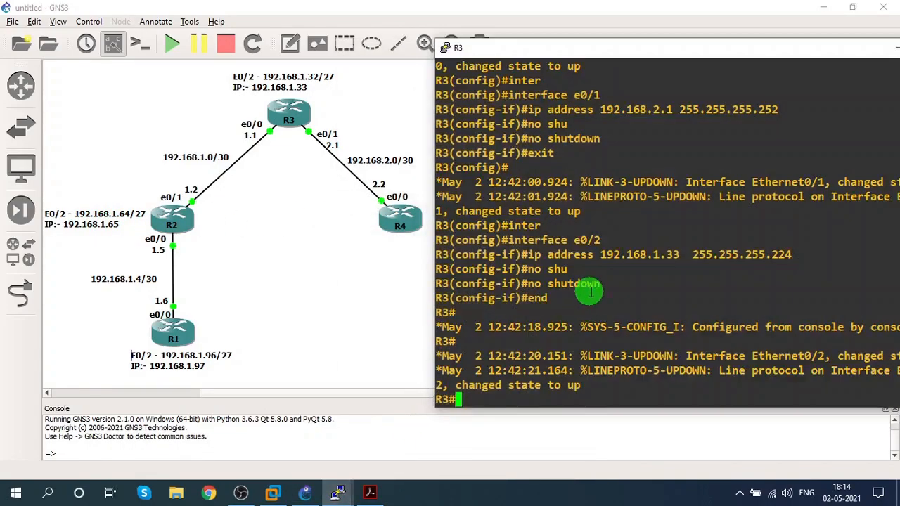
{"action": "type", "text": "sho"}
{"action": "key", "text": "Tab"}
{"action": "type", "text": "i"}
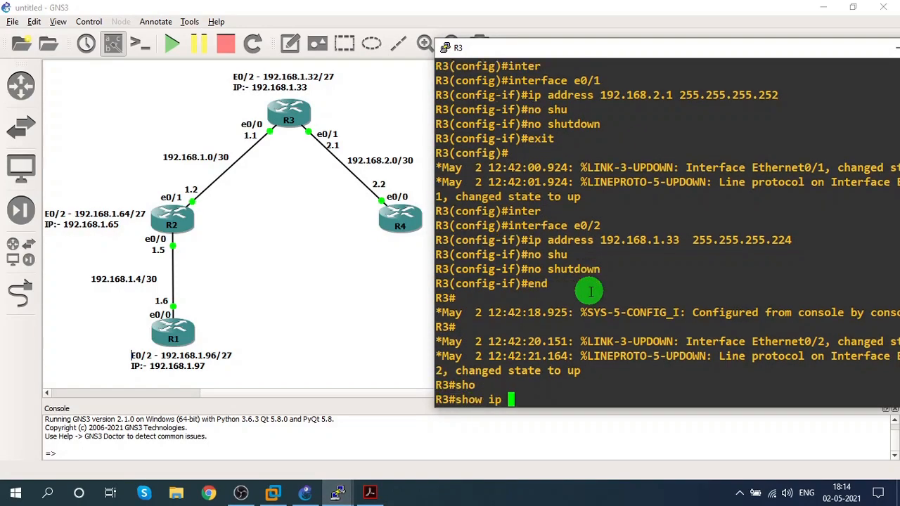
{"action": "type", "text": "p inter"}
{"action": "key", "text": "Tab"}
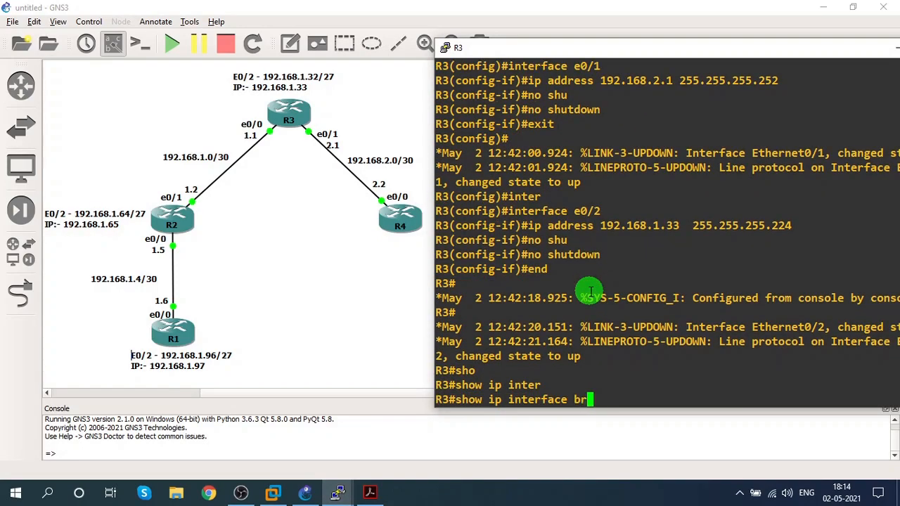
{"action": "type", "text": "br"}
{"action": "key", "text": "Return"}
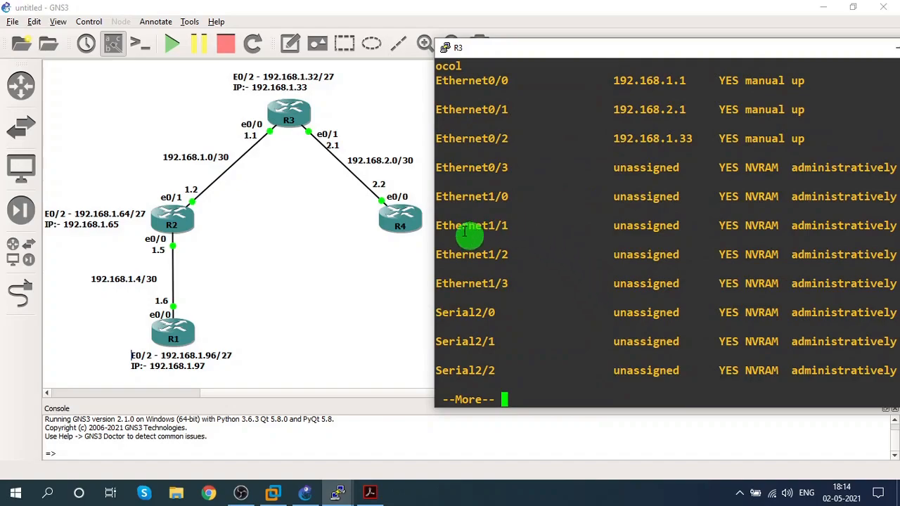
Compare R3's configured Ethernet interface addresses with the diagram and put R3's console away
{"action": "left_click_drag", "start_coordinate": [626, 80], "coordinate": [629, 61]}
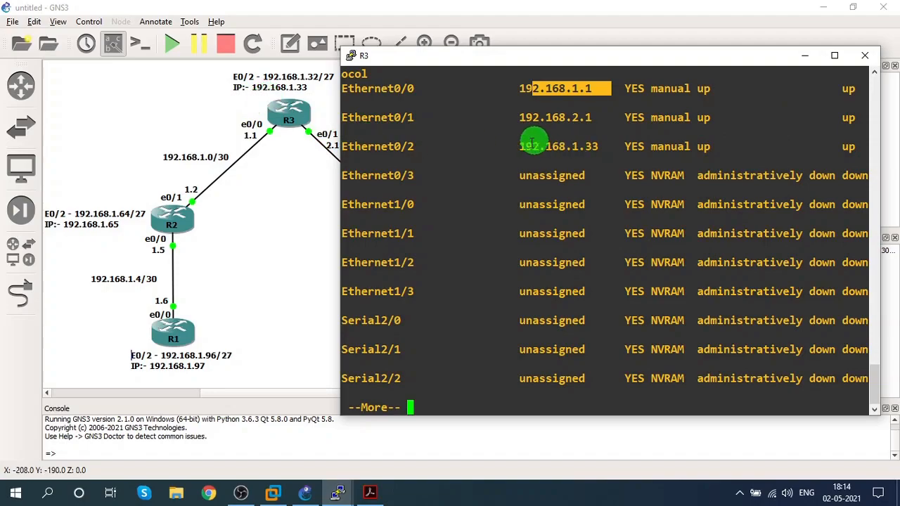
{"action": "left_click_drag", "start_coordinate": [525, 146], "coordinate": [603, 146]}
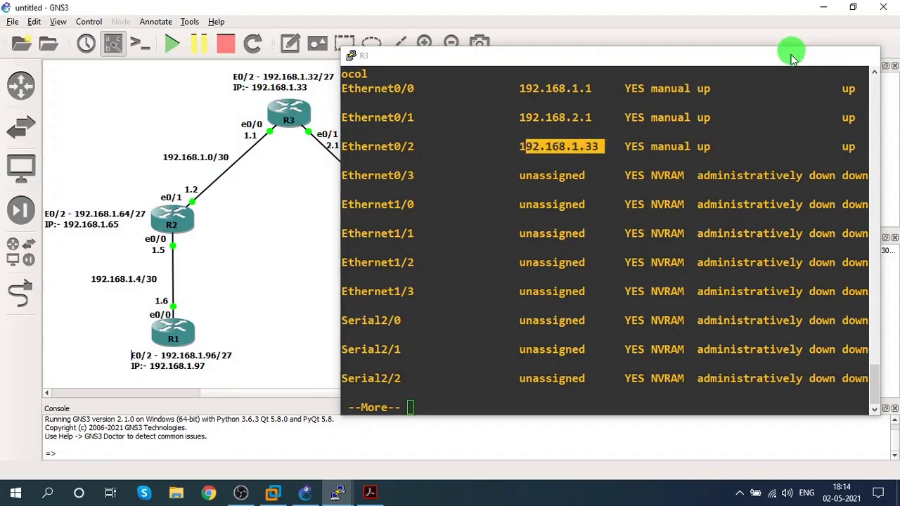
{"action": "left_click", "coordinate": [803, 55]}
Bring up R4's console, run show ip interface brief, and position the window so the whole interface table can be read
{"action": "mouse_move", "coordinate": [338, 492]}
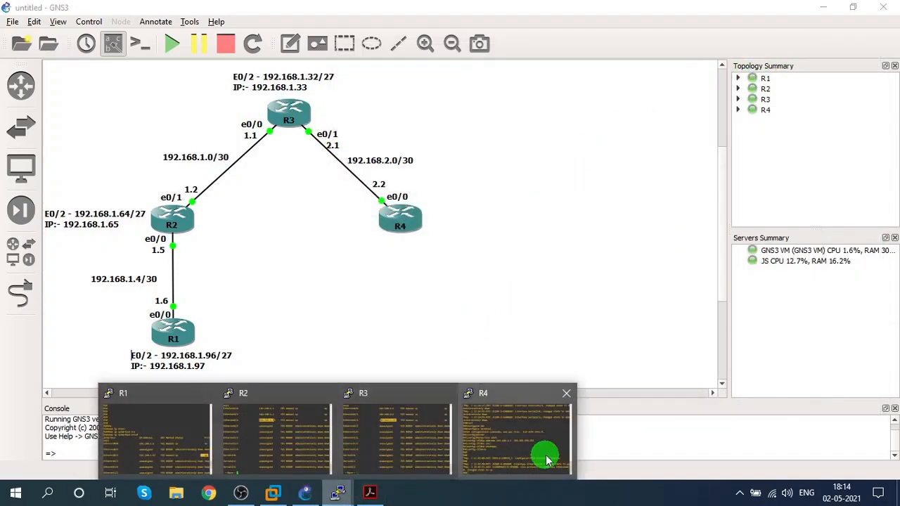
{"action": "left_click", "coordinate": [542, 454]}
{"action": "left_click_drag", "start_coordinate": [461, 46], "coordinate": [592, 27]}
{"action": "type", "text": "sh"}
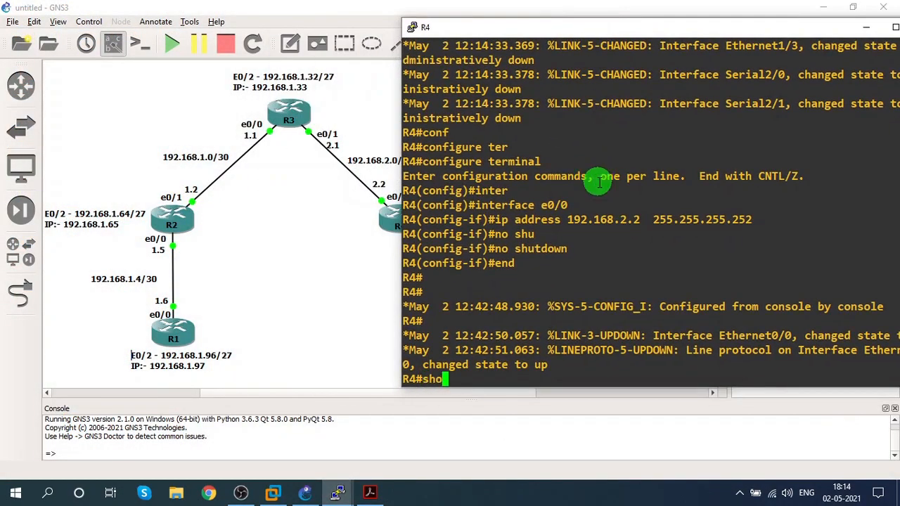
{"action": "type", "text": "o"}
{"action": "key", "text": "Tab"}
{"action": "type", "text": "ip inter"}
{"action": "key", "text": "Tab"}
{"action": "type", "text": "bri"}
{"action": "key", "text": "Tab"}
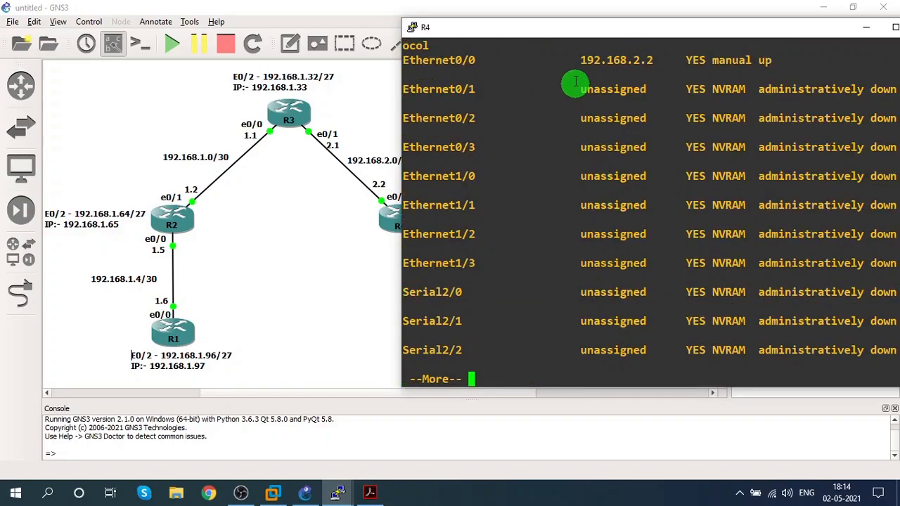
{"action": "left_click_drag", "start_coordinate": [668, 31], "coordinate": [582, 38]}
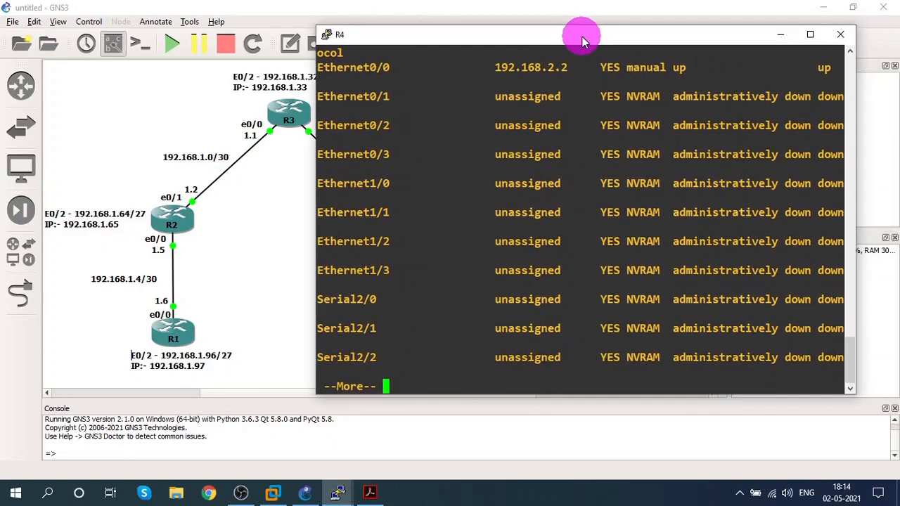
Compare R4's Ethernet0/0 address with the diagram and put R4's console away
{"action": "scroll", "coordinate": [668, 71], "scroll_direction": "up", "scroll_amount": 4}
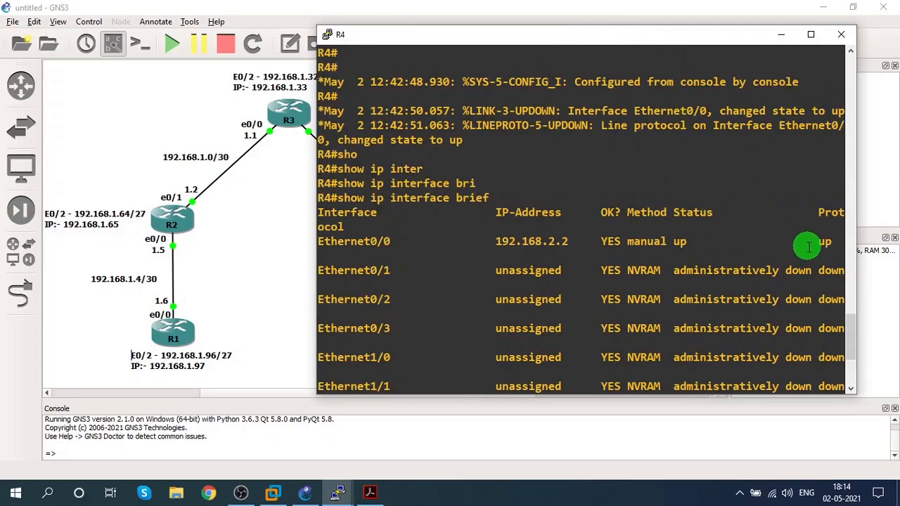
{"action": "left_click", "coordinate": [780, 35]}
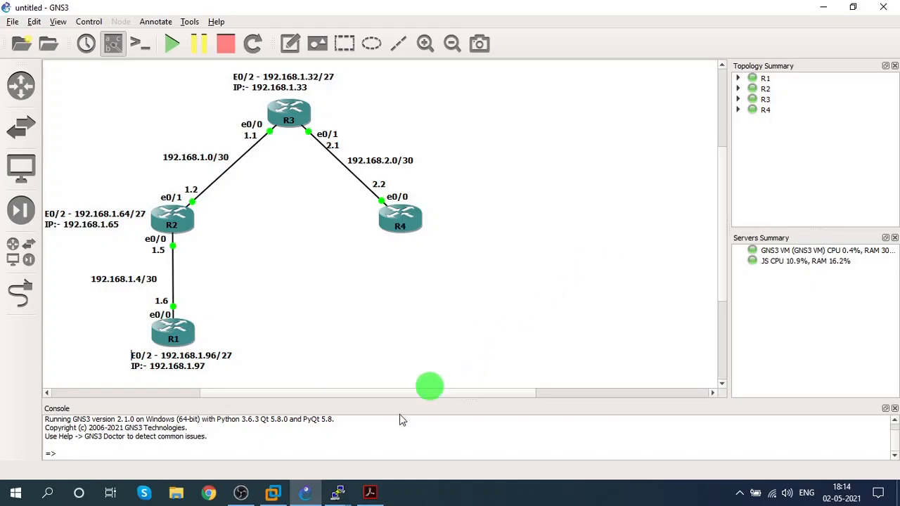
Bring up R1's console beside the topology and quit its paged interface listing to get a clear prompt
{"action": "left_click", "coordinate": [338, 492]}
{"action": "left_click", "coordinate": [170, 428]}
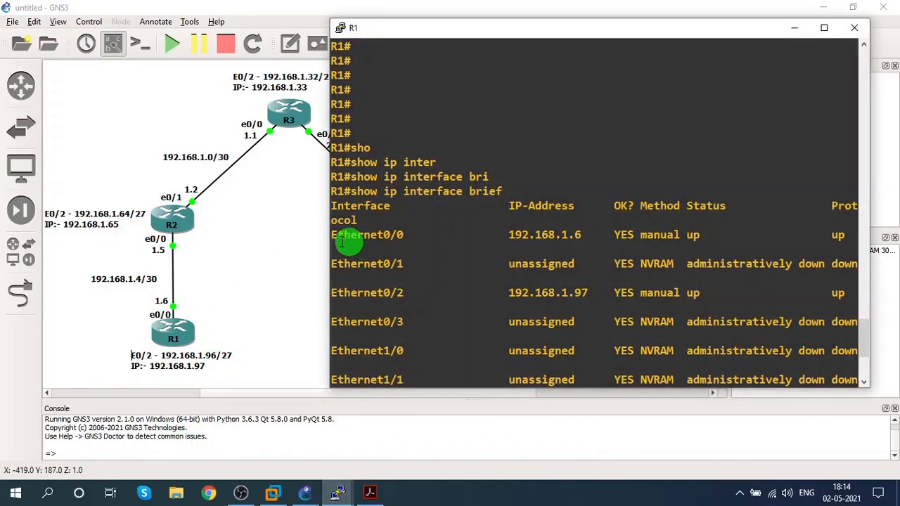
{"action": "left_click_drag", "start_coordinate": [498, 35], "coordinate": [601, 35]}
{"action": "scroll", "coordinate": [578, 190], "scroll_direction": "down", "scroll_amount": 4}
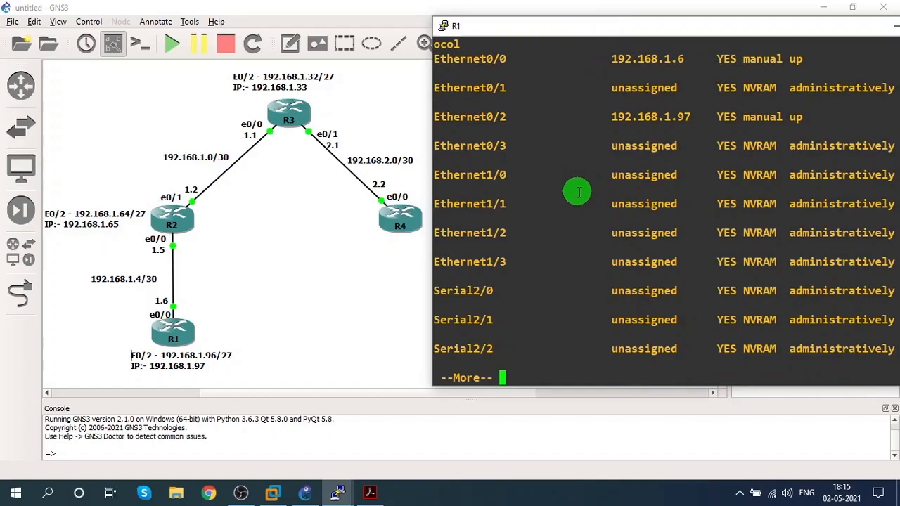
{"action": "key", "text": "q"}
{"action": "key", "text": "Return"}
{"action": "key", "text": "Return"}
{"action": "key", "text": "Return"}
{"action": "key", "text": "Return"}
{"action": "key", "text": "Return"}
{"action": "key", "text": "Return"}
{"action": "key", "text": "Return"}
{"action": "key", "text": "Return"}
{"action": "key", "text": "Return"}
{"action": "key", "text": "Return"}
{"action": "key", "text": "Return"}
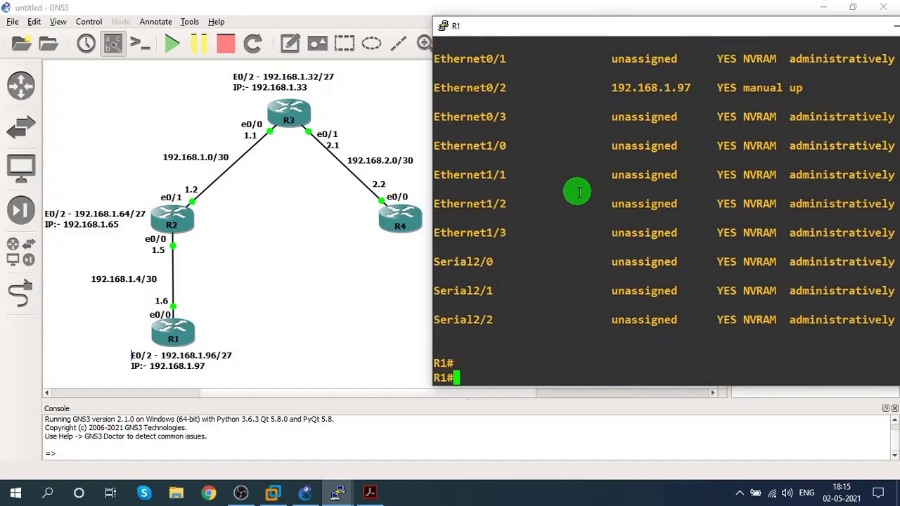
Enter global configuration mode on R1 with configure terminal and start the EIGRP process with router eigrp 123
{"action": "type", "text": "conf"}
{"action": "key", "text": "Tab"}
{"action": "type", "text": "ter"}
{"action": "key", "text": "Tab"}
{"action": "key", "text": "Return"}
{"action": "type", "text": "router "}
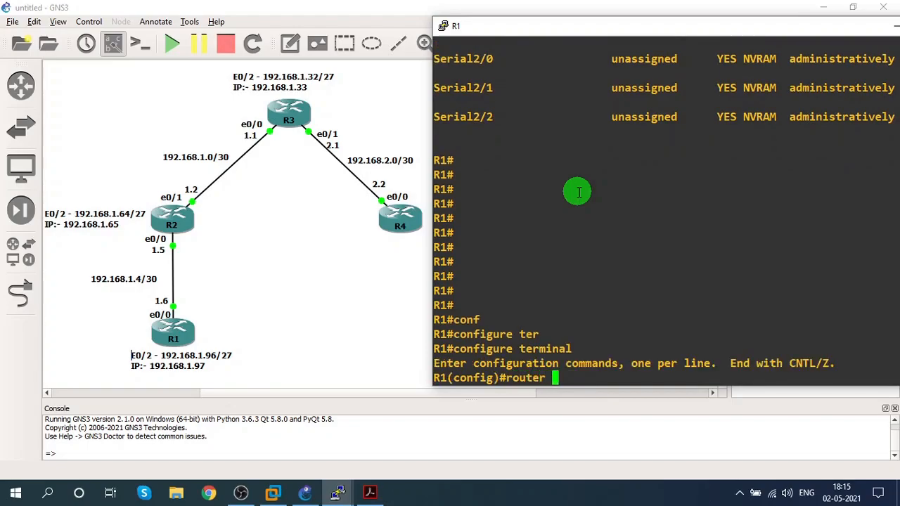
{"action": "type", "text": "eig"}
{"action": "key", "text": "Tab"}
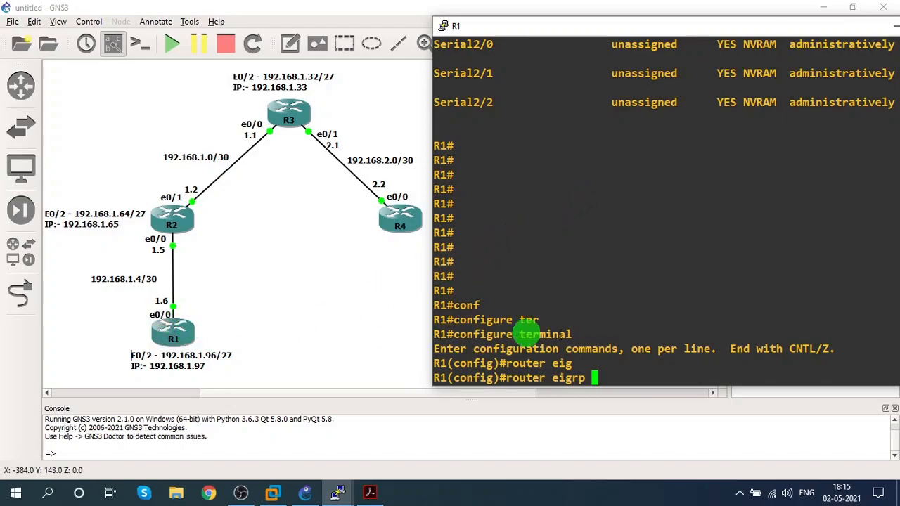
{"action": "type", "text": "123"}
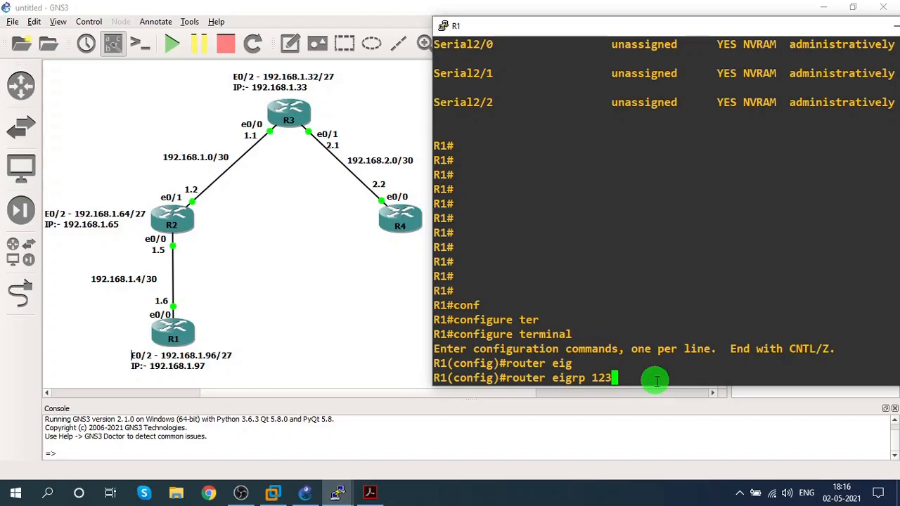
{"action": "key", "text": "Return"}
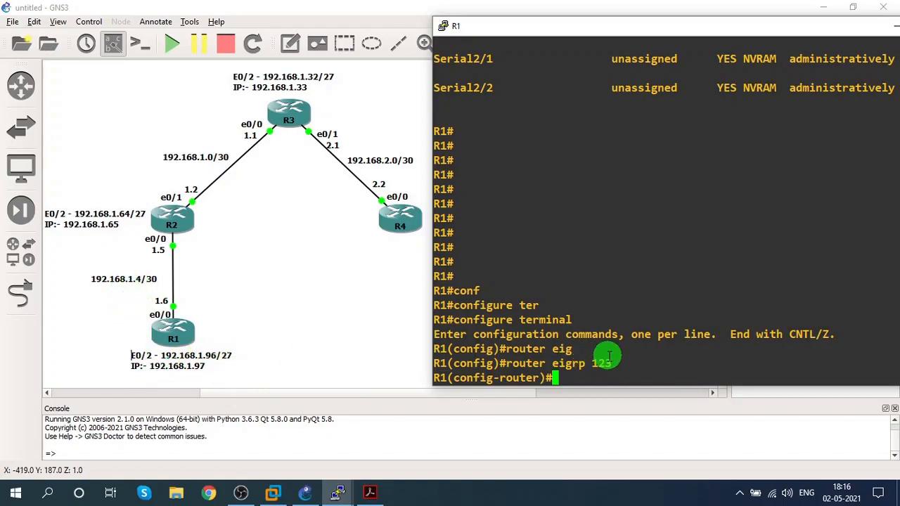
Advertise the R1–R2 link network 192.168.1.4 with wildcard mask 0.0.0.3 in R1's EIGRP process
{"action": "type", "text": "networ"}
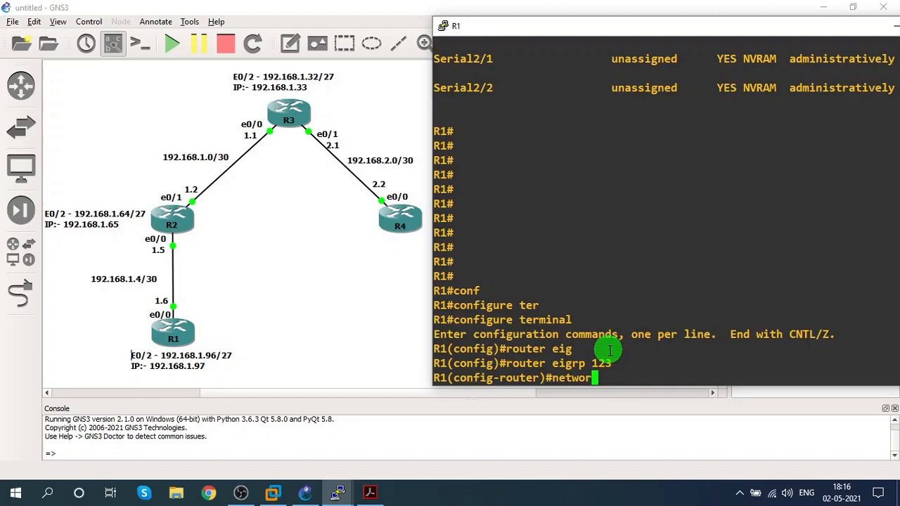
{"action": "type", "text": "k  192.168"}
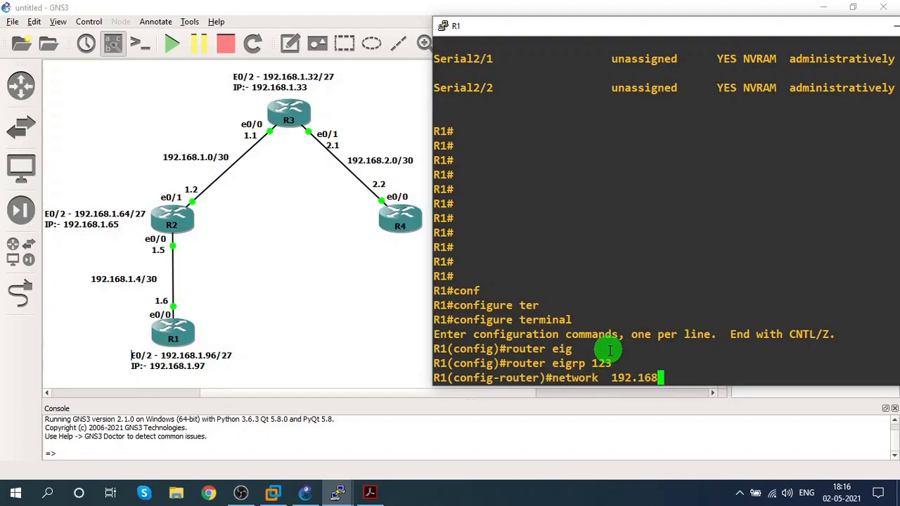
{"action": "type", "text": ".1.4"}
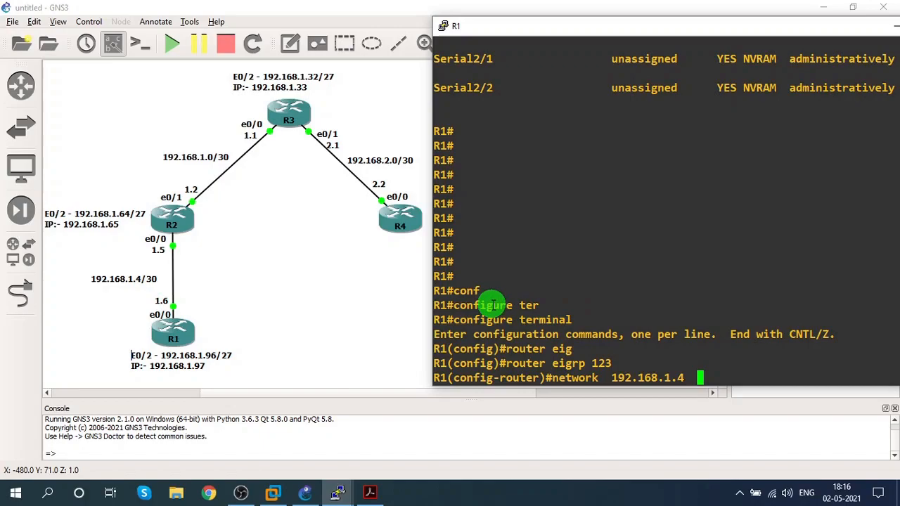
{"action": "type", "text": "0.0"}
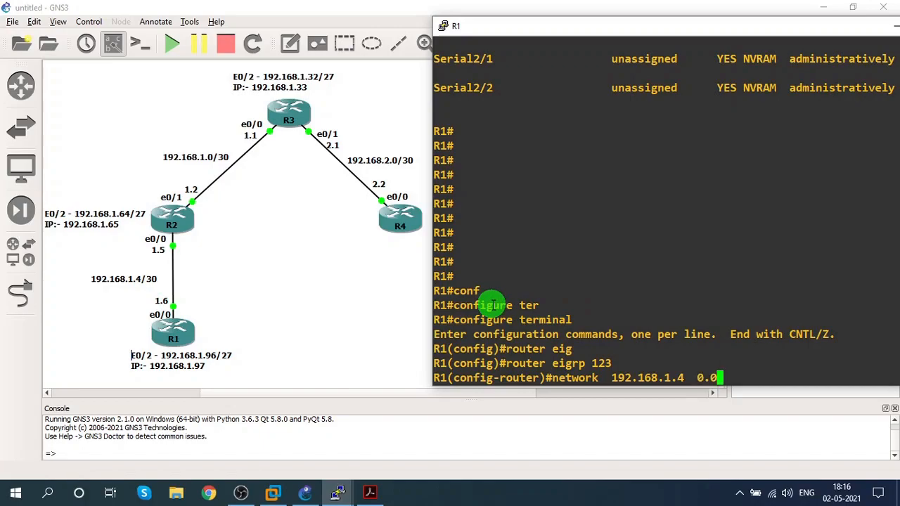
{"action": "type", "text": ".0.3"}
{"action": "key", "text": "Return"}
Advertise R1's Ethernet0/2 network 192.168.1.96 with wildcard mask 0.0.0.31 in its EIGRP process
{"action": "type", "text": "netw"}
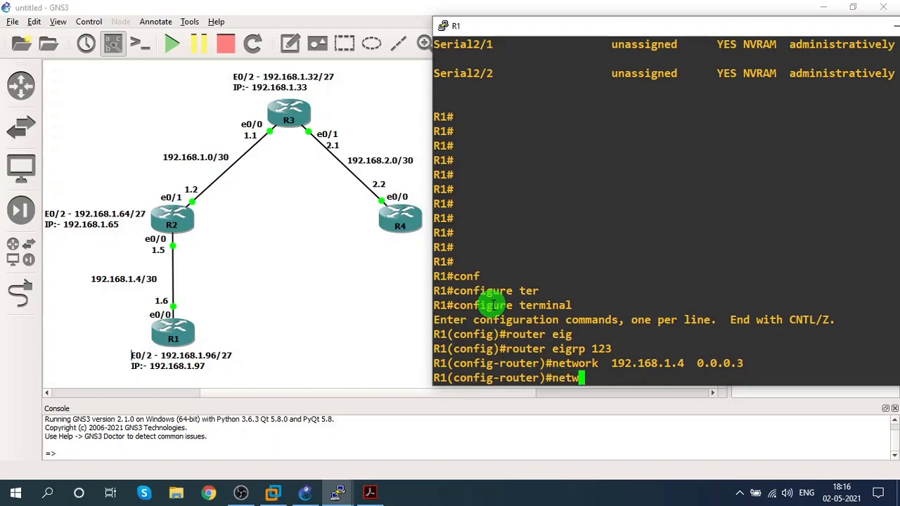
{"action": "type", "text": "ork "}
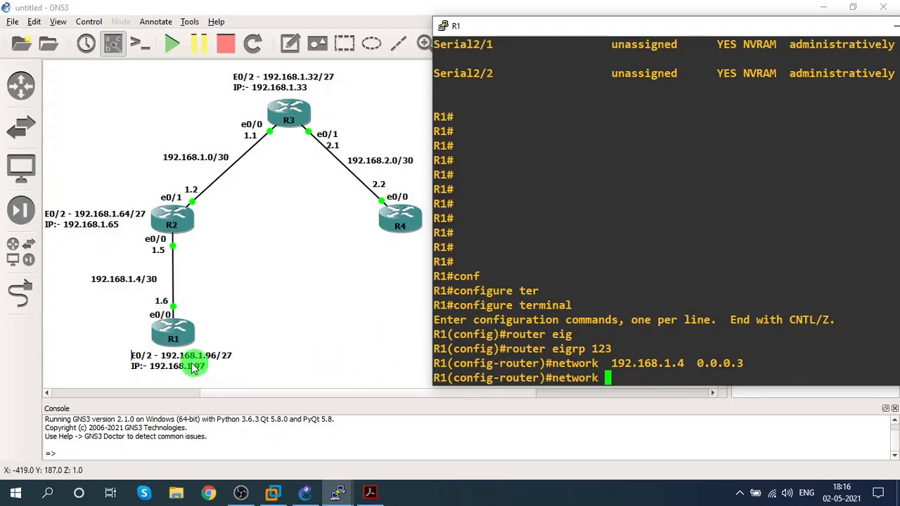
{"action": "type", "text": "1"}
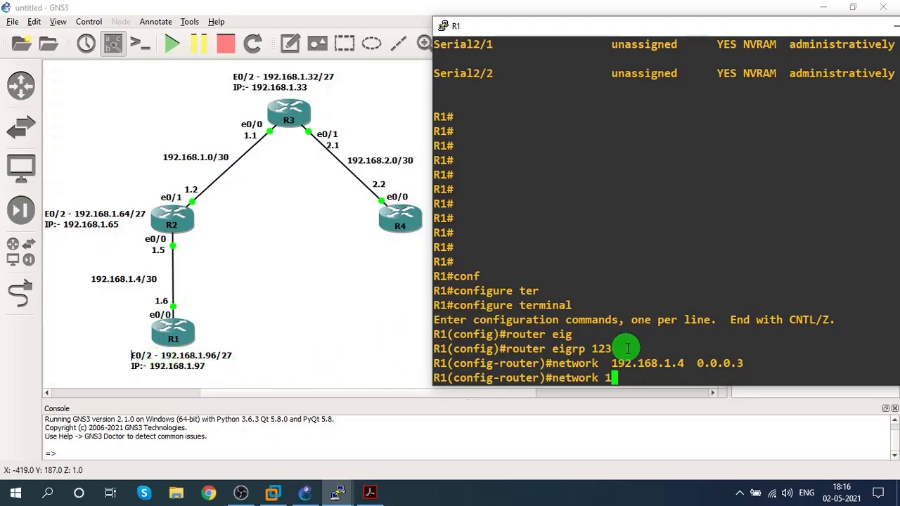
{"action": "type", "text": "92.168.1.96 "}
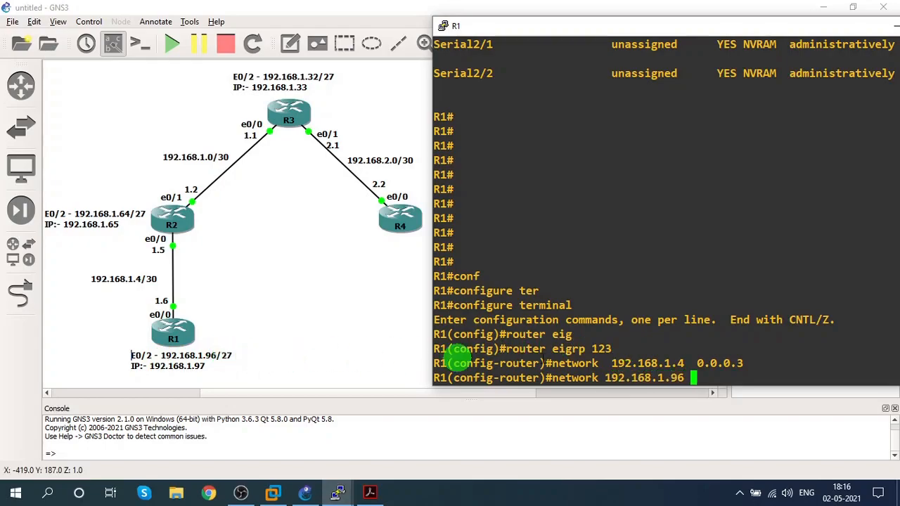
{"action": "type", "text": "0.0.0."}
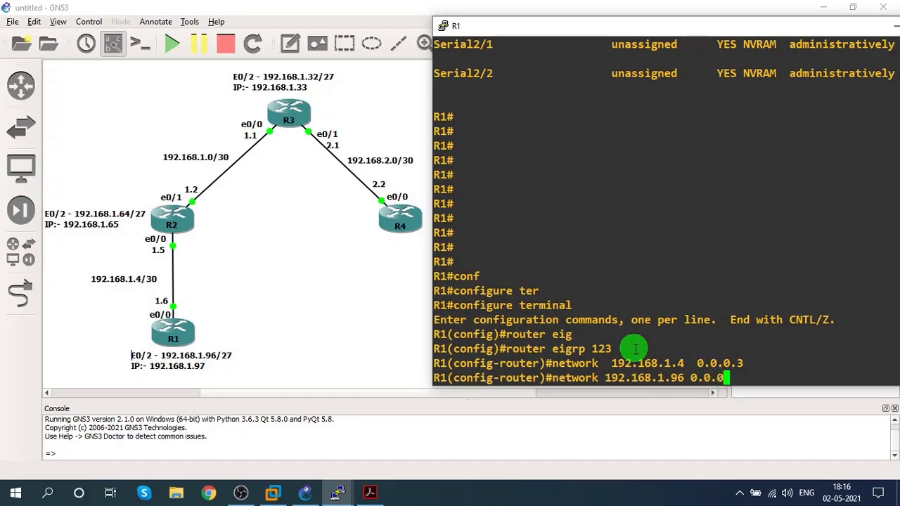
{"action": "type", "text": "31"}
{"action": "key", "text": "Return"}
Disable route summarization on R1 with no auto-summary, end the configuration, and put R1's console away
{"action": "type", "text": "no aut"}
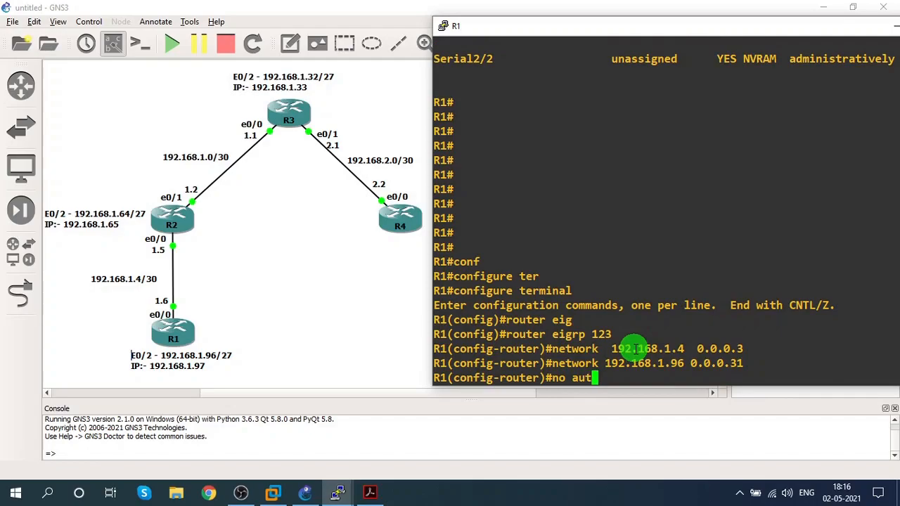
{"action": "key", "text": "Tab"}
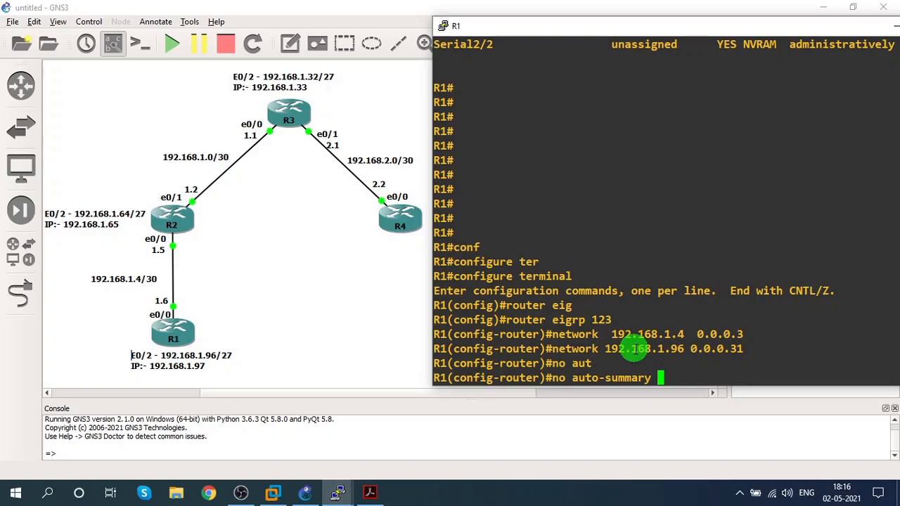
{"action": "key", "text": "Return"}
{"action": "type", "text": "end"}
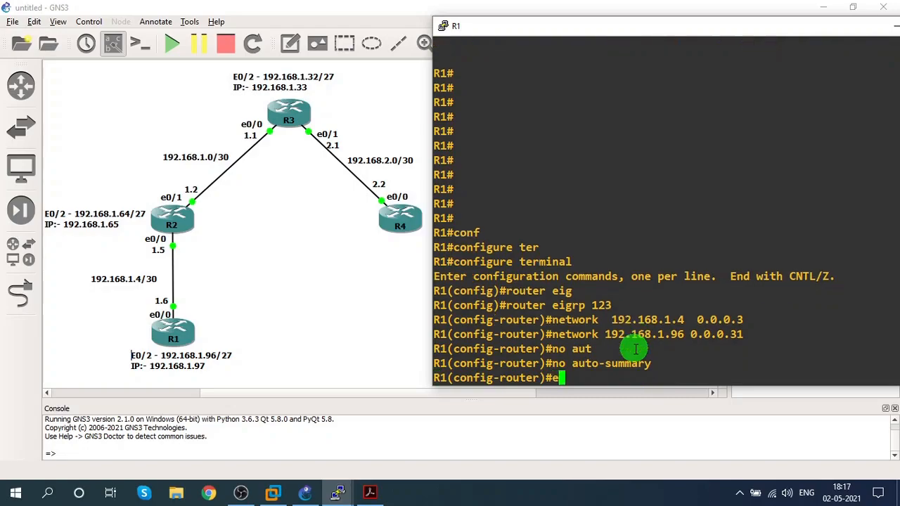
{"action": "key", "text": "Return"}
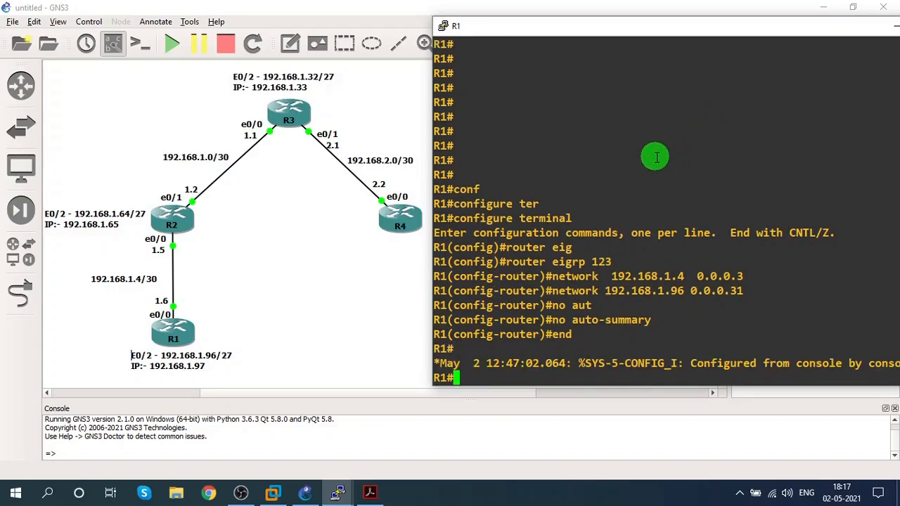
{"action": "left_click", "coordinate": [894, 27]}
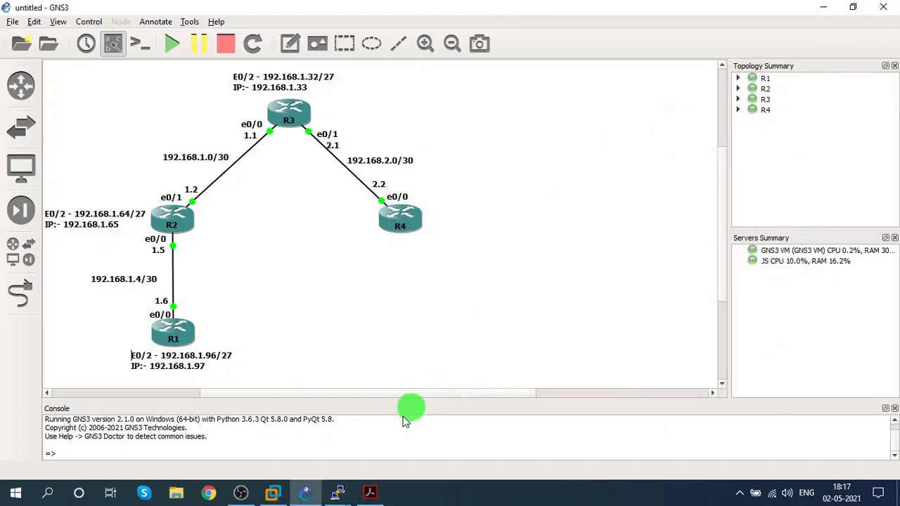
Bring up R2's console, position it beside the topology, and quit its paged interface listing
{"action": "mouse_move", "coordinate": [344, 490]}
{"action": "left_click", "coordinate": [295, 444]}
{"action": "left_click_drag", "start_coordinate": [458, 66], "coordinate": [519, 29]}
{"action": "type", "text": "q"}
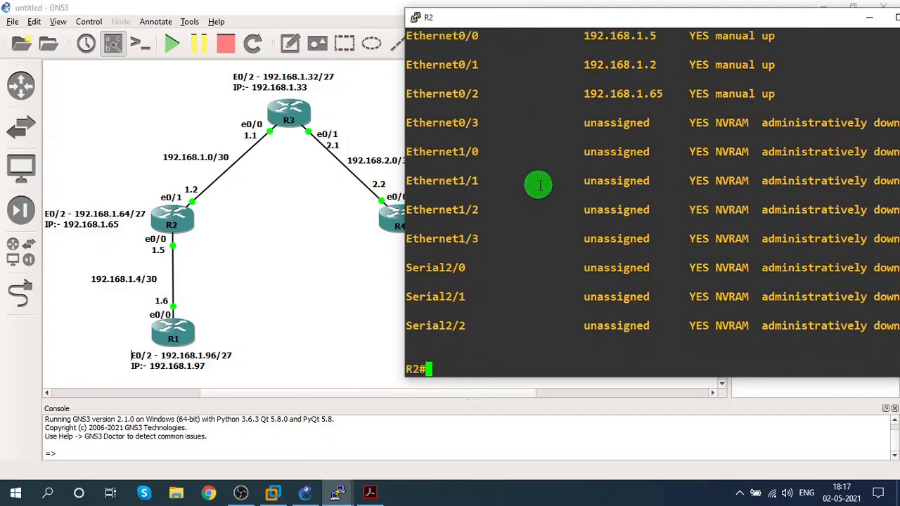
{"action": "type", "text": "onf"}
{"action": "key", "text": "Tab"}
{"action": "key", "text": "BackSpace"}
{"action": "key", "text": "BackSpace"}
{"action": "key", "text": "BackSpace"}
Enter global configuration mode on R2 with configure terminal and start the EIGRP process with router eigrp 123
{"action": "type", "text": "con"}
{"action": "key", "text": "Tab"}
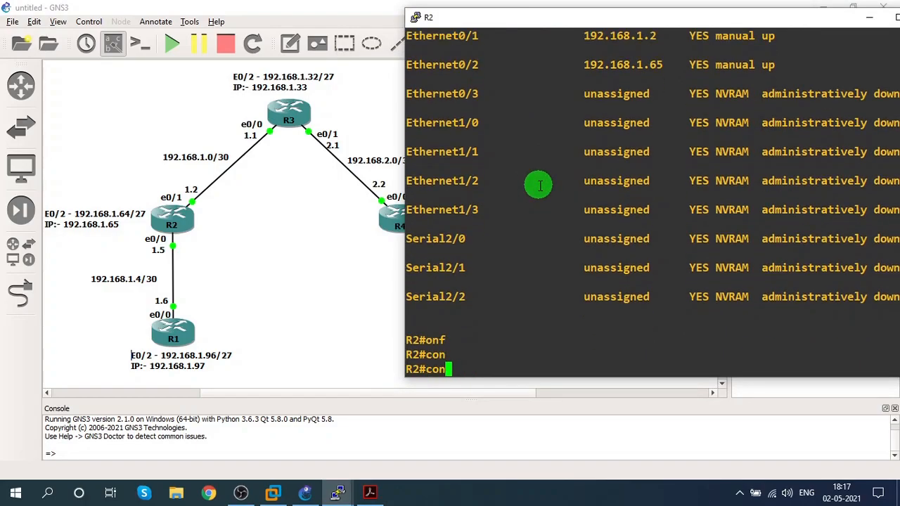
{"action": "type", "text": "f"}
{"action": "key", "text": "Tab"}
{"action": "type", "text": "ter"}
{"action": "key", "text": "Tab"}
{"action": "key", "text": "Return"}
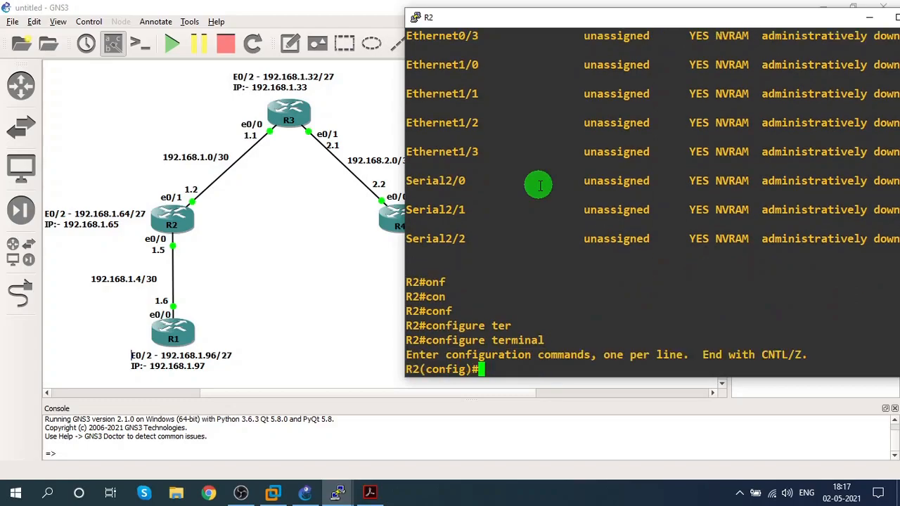
{"action": "type", "text": "router eig"}
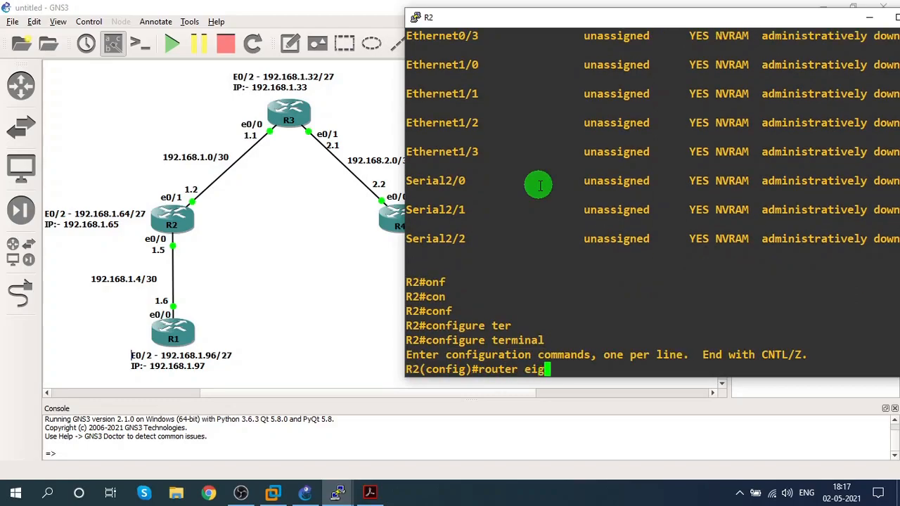
{"action": "key", "text": "Tab"}
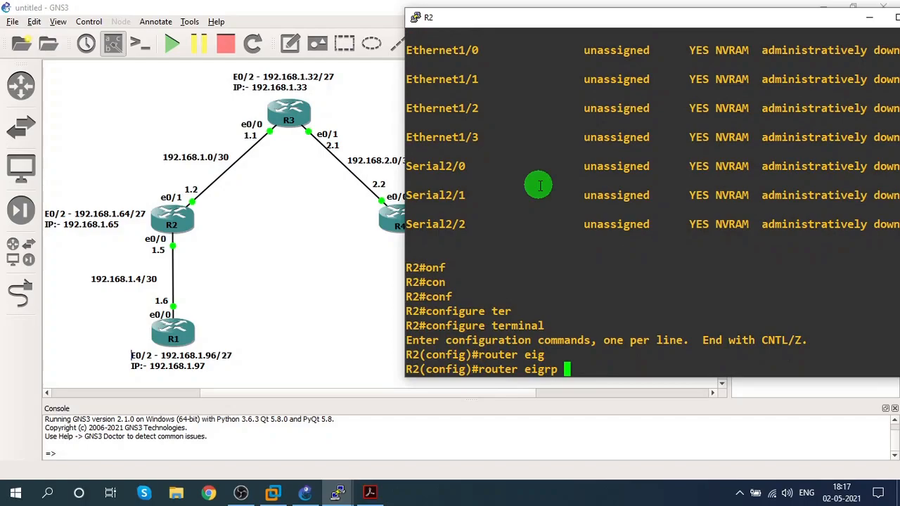
{"action": "type", "text": "123"}
{"action": "key", "text": "Return"}
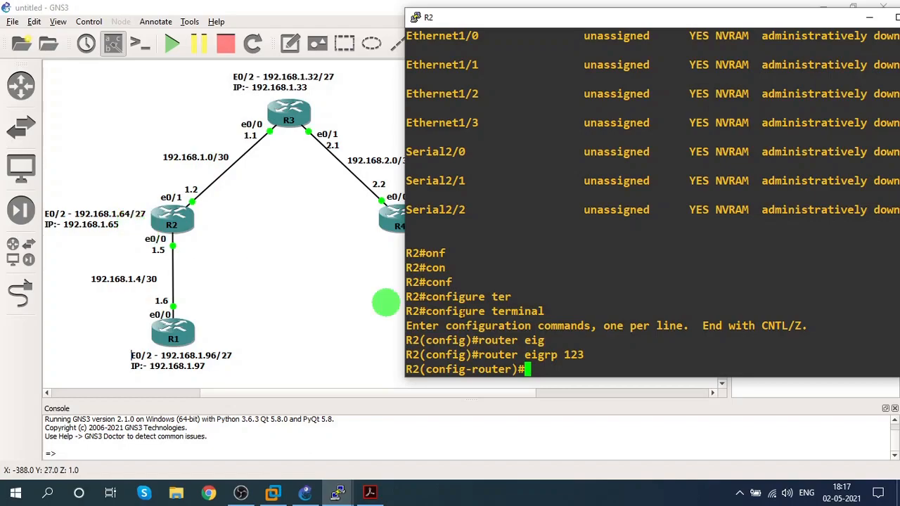
Advertise the R2–R3 link network 192.168.1.0 with wildcard mask 0.0.0.3 in R2's EIGRP process
{"action": "type", "text": "network  192.168.1.0 "}
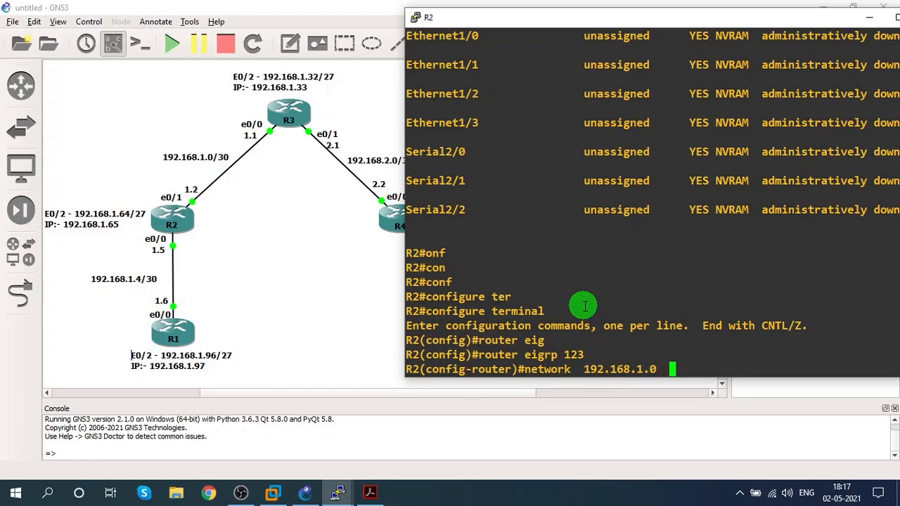
{"action": "type", "text": "0.0.0.3"}
{"action": "key", "text": "Return"}
Advertise the R1–R2 link network 192.168.1.4 with wildcard mask 0.0.0.3 in R2's EIGRP process
{"action": "type", "text": "n"}
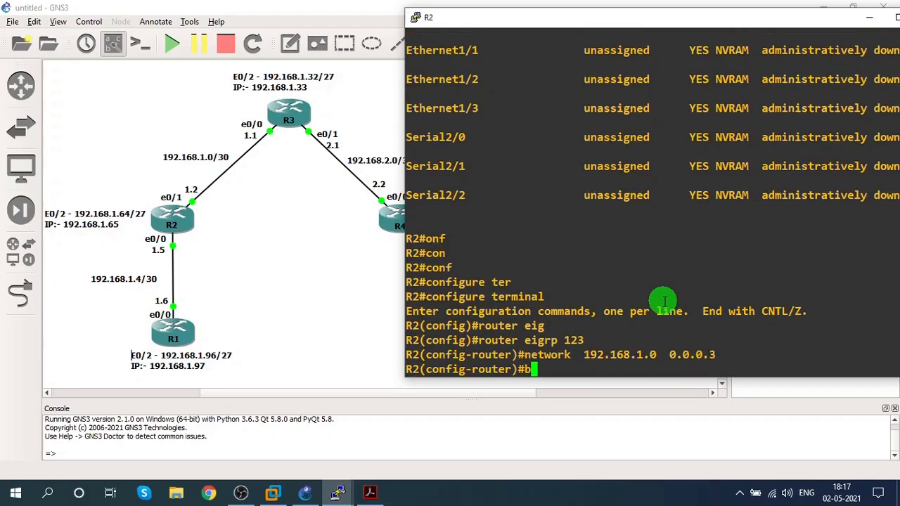
{"action": "type", "text": "etwork "}
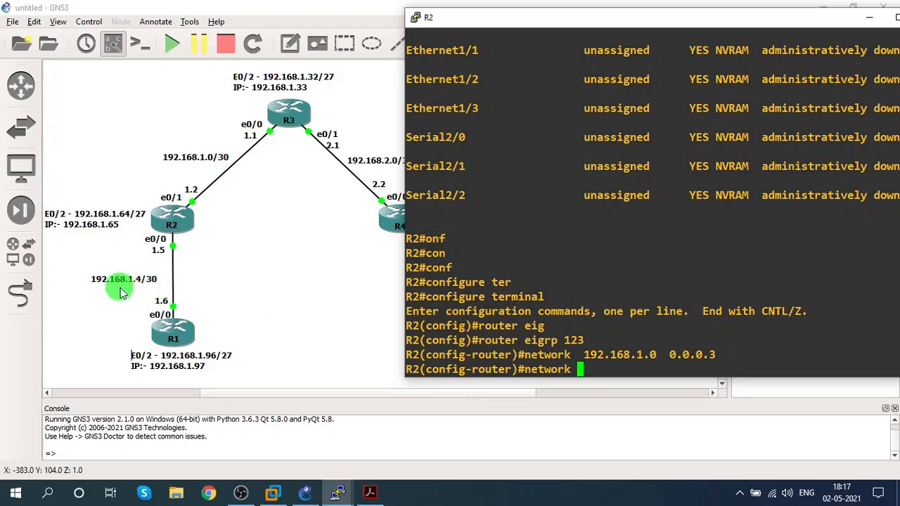
{"action": "type", "text": " 192.168"}
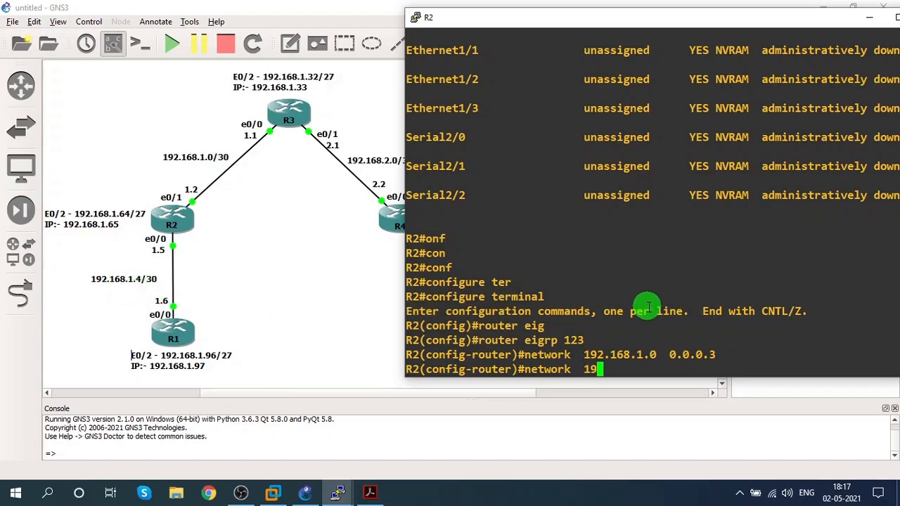
{"action": "type", "text": "4 "}
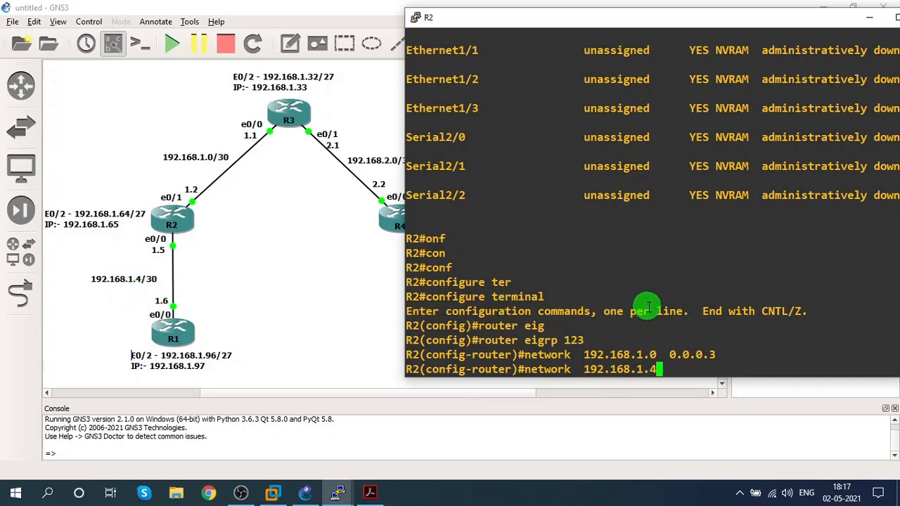
{"action": "type", "text": " 0.0.0.3"}
{"action": "key", "text": "Return"}
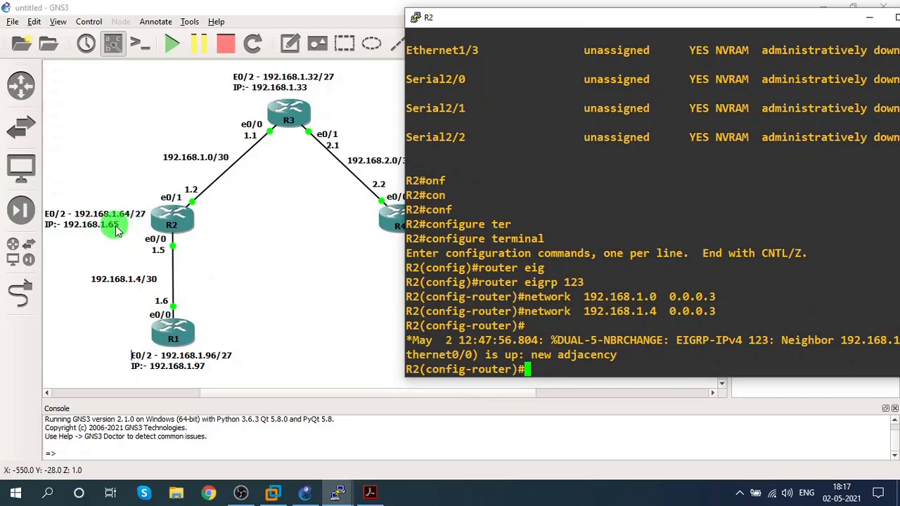
Advertise R2's E0/2 network 192.168.1.64 with wildcard mask 0.0.0.31 in its EIGRP process
{"action": "type", "text": "netw"}
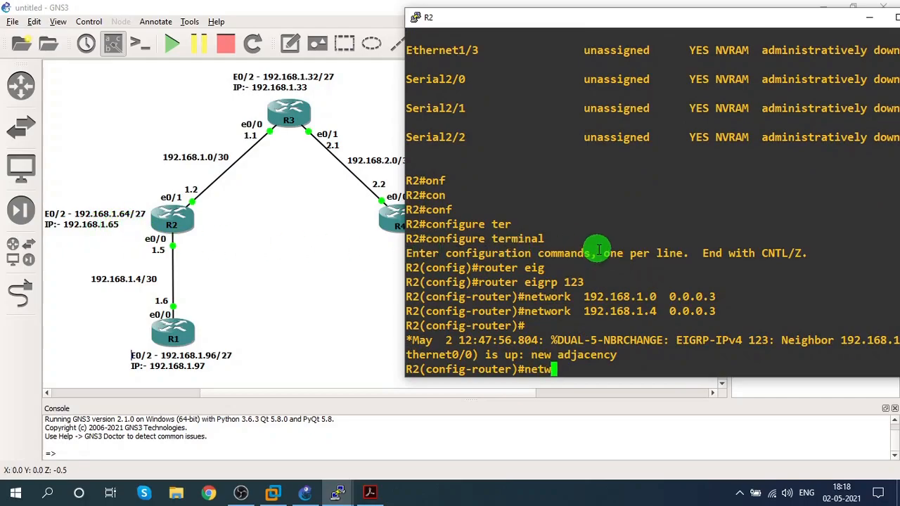
{"action": "type", "text": "ork  192.1"}
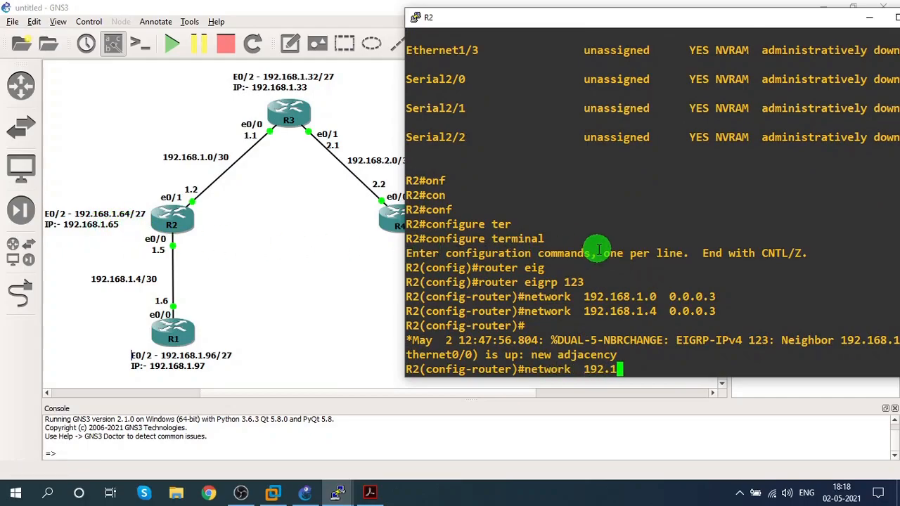
{"action": "type", "text": "68.1.64   "}
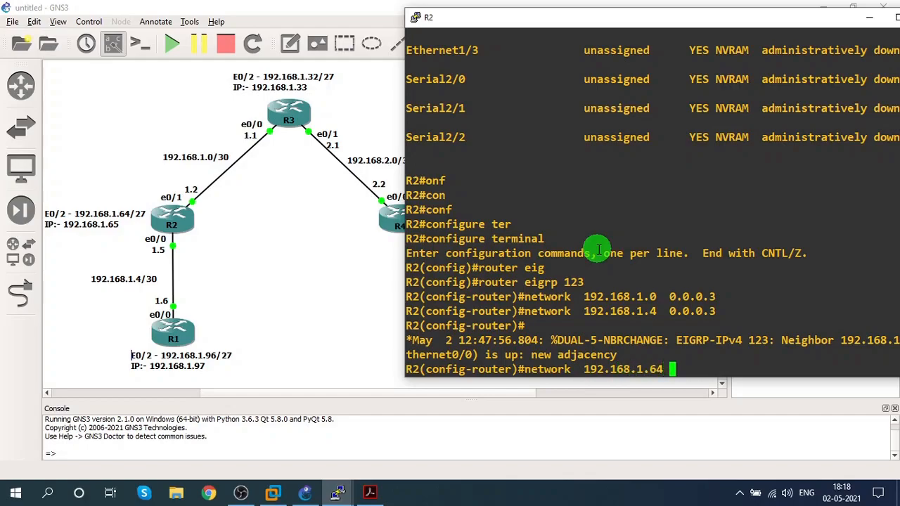
{"action": "type", "text": "0.0.0."}
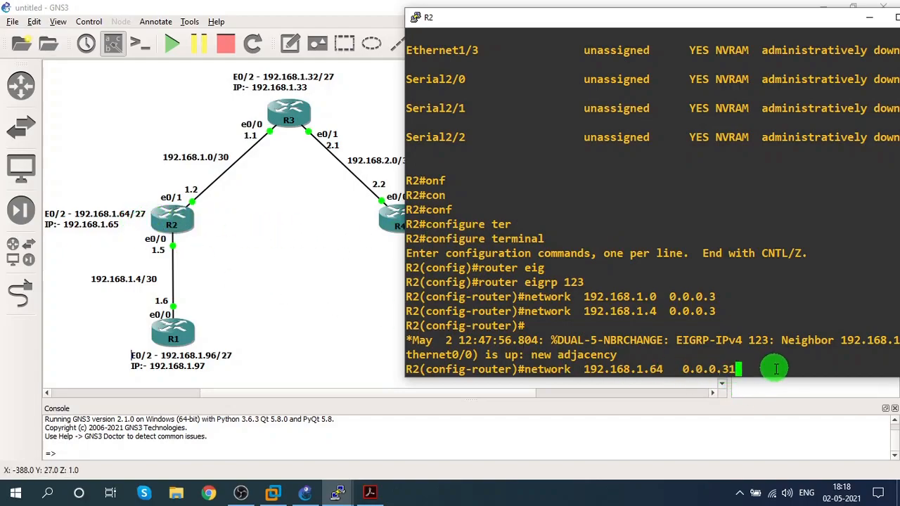
{"action": "key", "text": "Return"}
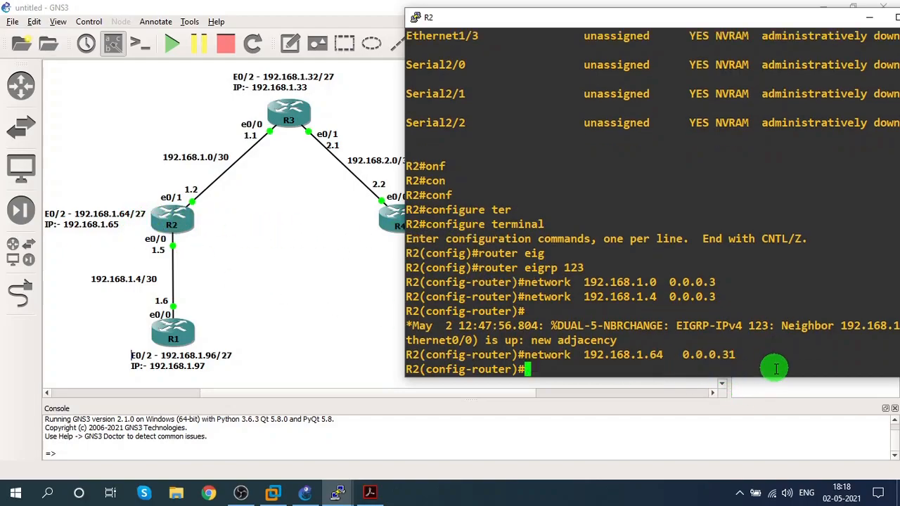
Disable auto-summary in R2's EIGRP process, return to privileged mode with end, and minimize its console
{"action": "type", "text": "no aut"}
{"action": "key", "text": "Tab"}
{"action": "key", "text": "Return"}
{"action": "type", "text": "end"}
{"action": "key", "text": "Return"}
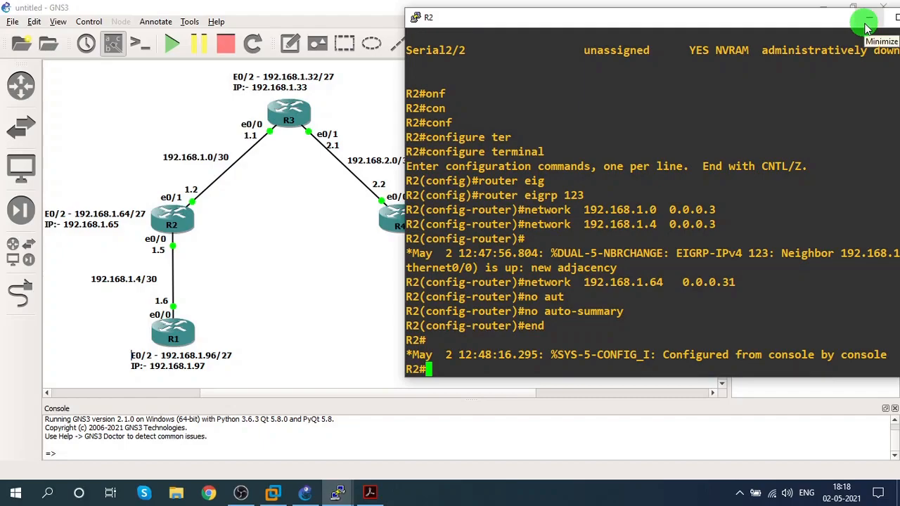
{"action": "left_click", "coordinate": [866, 27]}
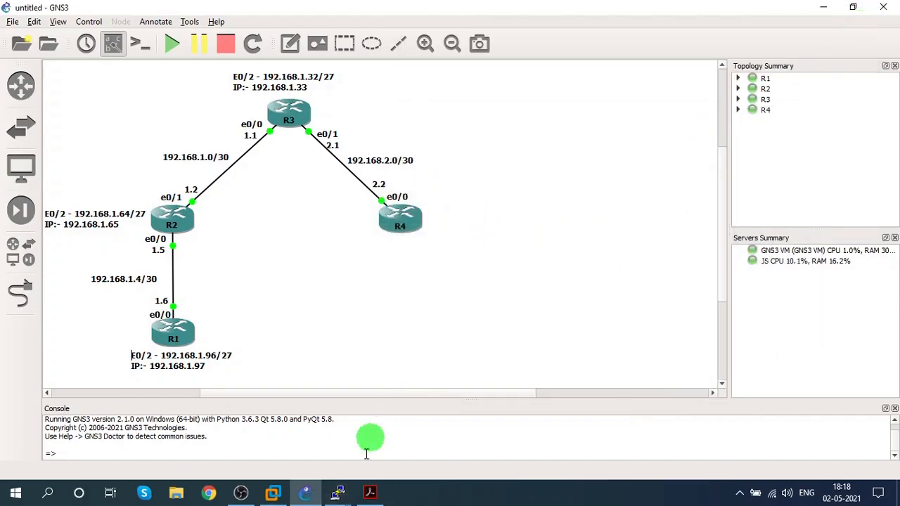
Bring up R3's console, position it beside the topology, and finish its paged interface listing
{"action": "left_click", "coordinate": [336, 495]}
{"action": "left_click", "coordinate": [402, 442]}
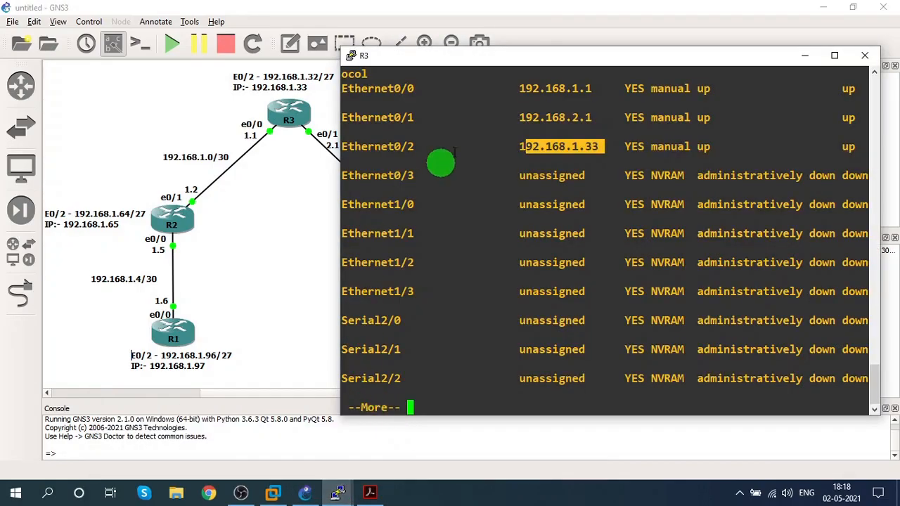
{"action": "left_click_drag", "start_coordinate": [459, 64], "coordinate": [550, 56]}
{"action": "left_click", "coordinate": [542, 160]}
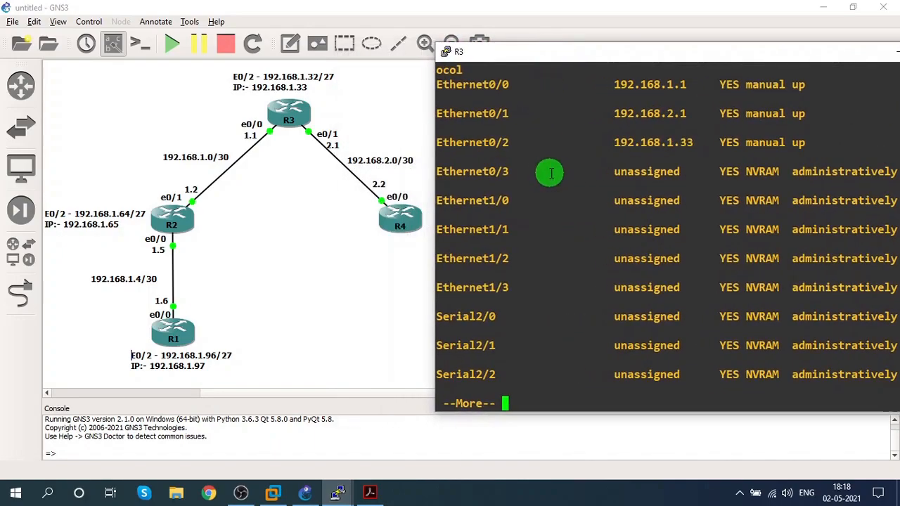
{"action": "key", "text": "space"}
Enter global configuration mode on R3 with configure terminal and start the EIGRP process with router eigrp 123
{"action": "type", "text": "conf"}
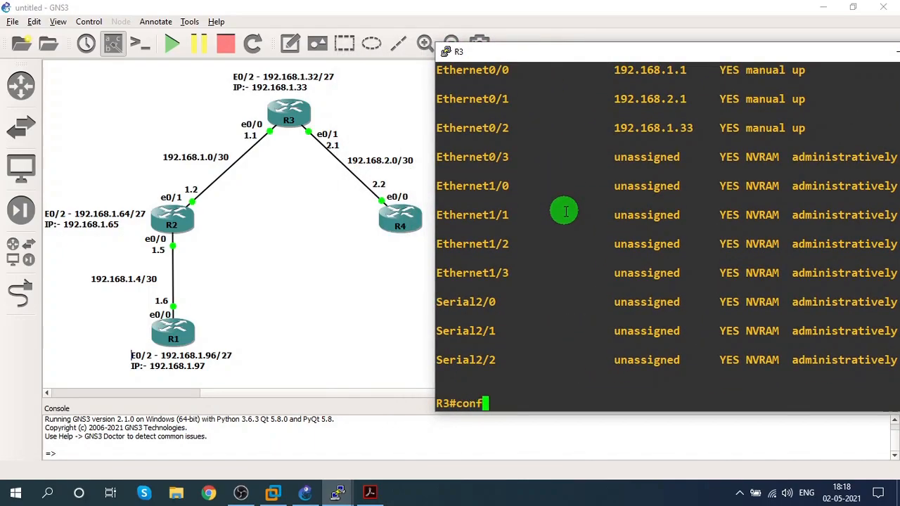
{"action": "key", "text": "Tab"}
{"action": "type", "text": "ter"}
{"action": "key", "text": "Tab"}
{"action": "key", "text": "Return"}
{"action": "type", "text": "router eig"}
{"action": "key", "text": "Tab"}
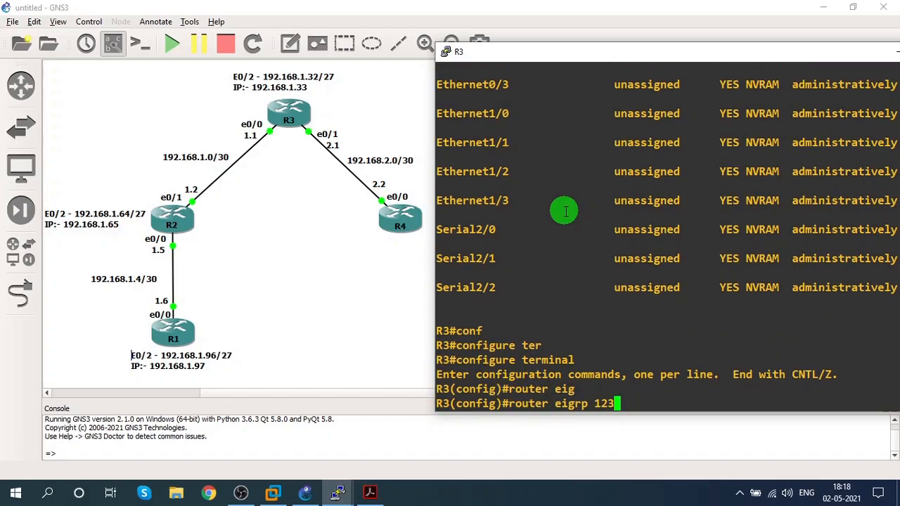
{"action": "type", "text": "123"}
{"action": "key", "text": "Return"}
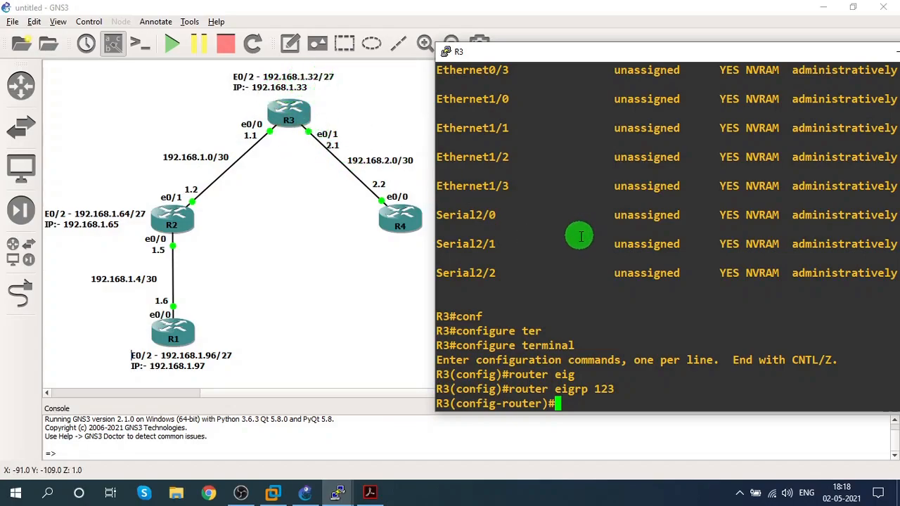
Advertise the R2–R3 link network 192.168.1.0 with wildcard mask 0.0.0.3 in R3's EIGRP process
{"action": "type", "text": "etwork  "}
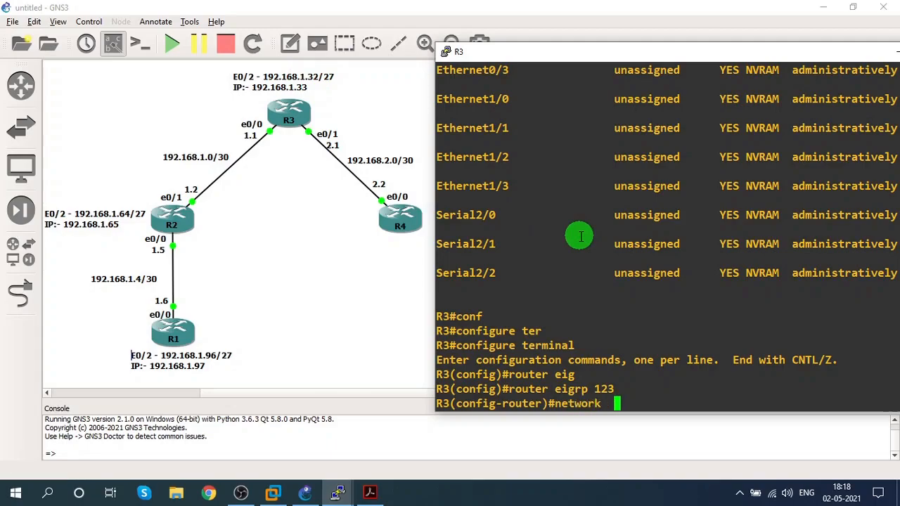
{"action": "type", "text": "192.168.1."}
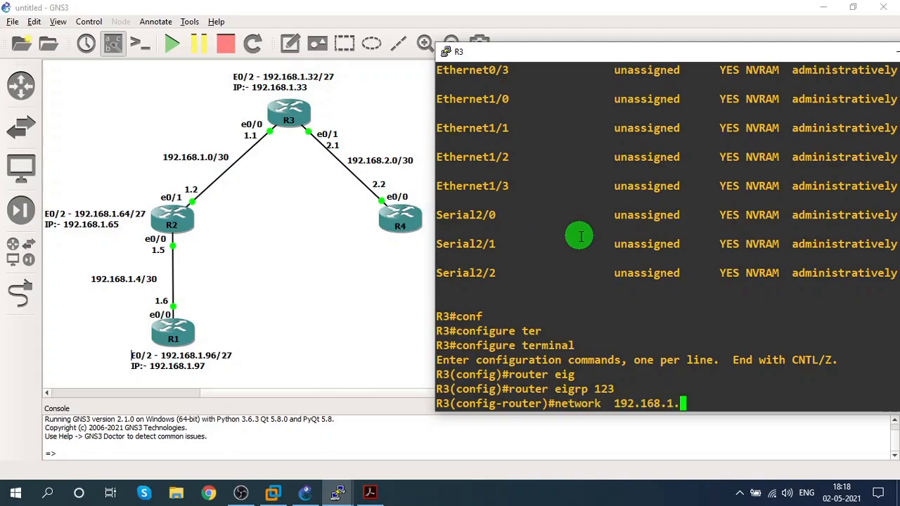
{"action": "type", "text": "0  255"}
{"action": "key", "text": "BackSpace"}
{"action": "key", "text": "BackSpace"}
{"action": "type", "text": "0.0.0.3"}
{"action": "key", "text": "Return"}
Advertise the R3–R4 link network 192.168.2.0 with wildcard mask 0.0.0.3 in R3's EIGRP process
{"action": "type", "text": "network 192"}
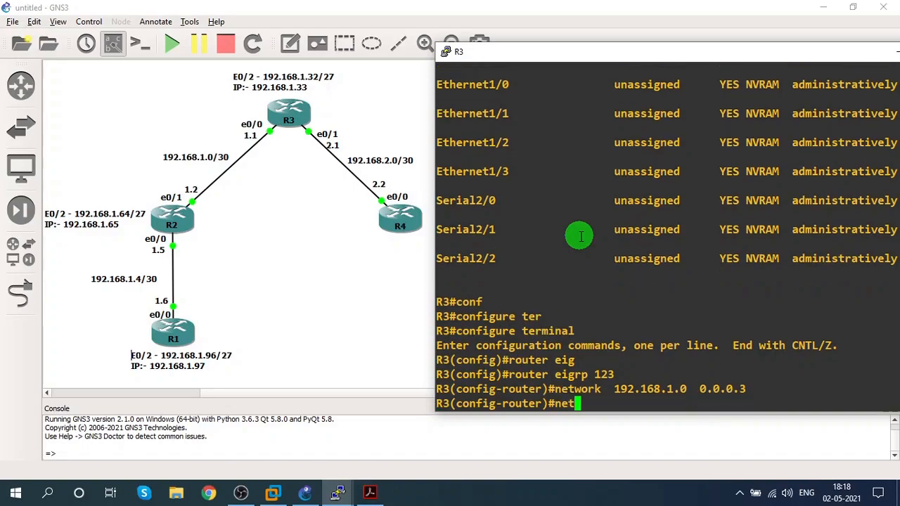
{"action": "type", "text": ".1"}
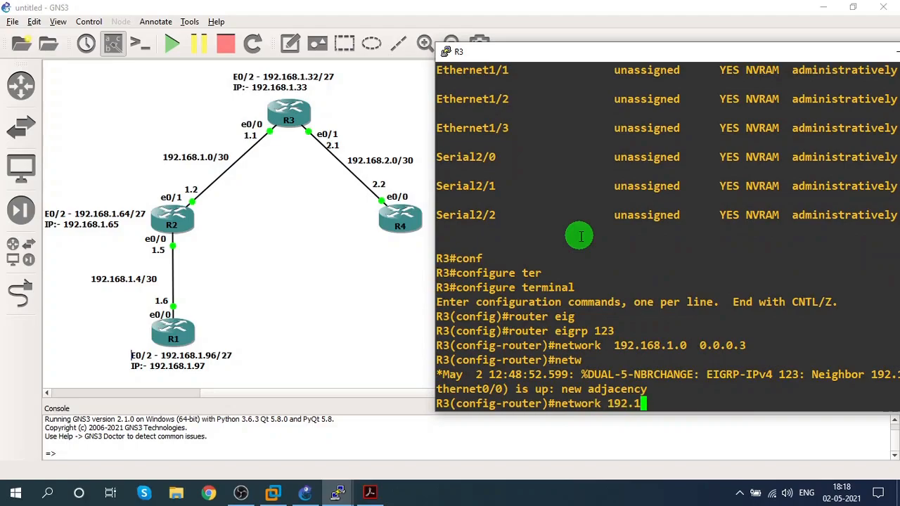
{"action": "type", "text": "68.2.0  0.0.0."}
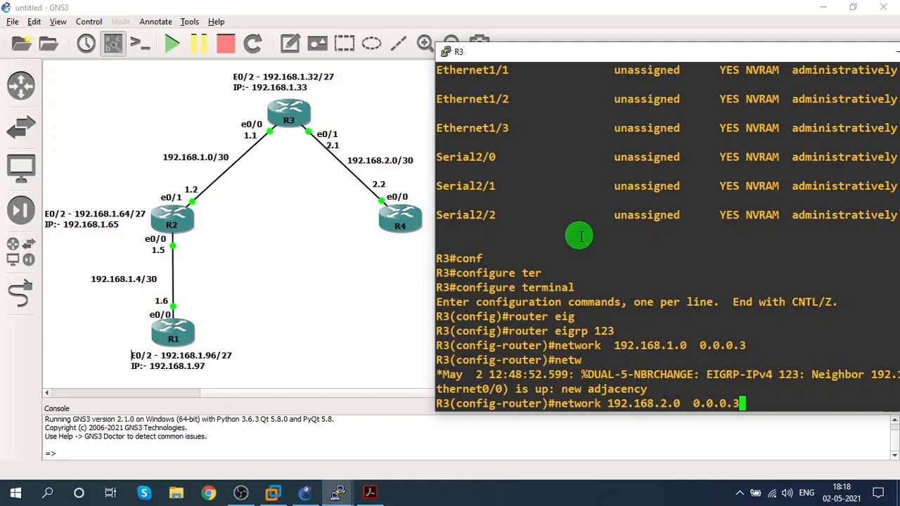
{"action": "type", "text": "3"}
{"action": "key", "text": "Return"}
Advertise R3's E0/2 network 192.168.1.32 with wildcard mask 0.0.0.31 in its EIGRP process
{"action": "type", "text": "networ"}
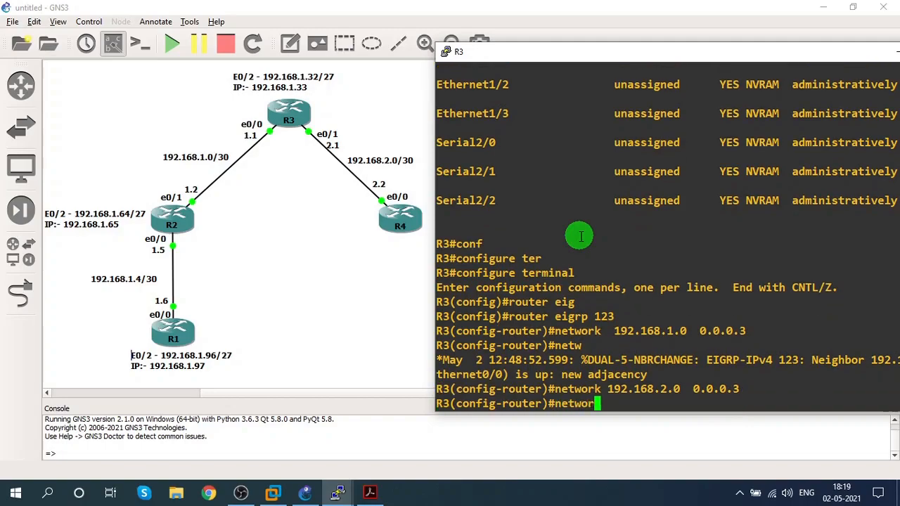
{"action": "type", "text": "k  192.168.1.32  0.0.0.31"}
{"action": "key", "text": "Return"}
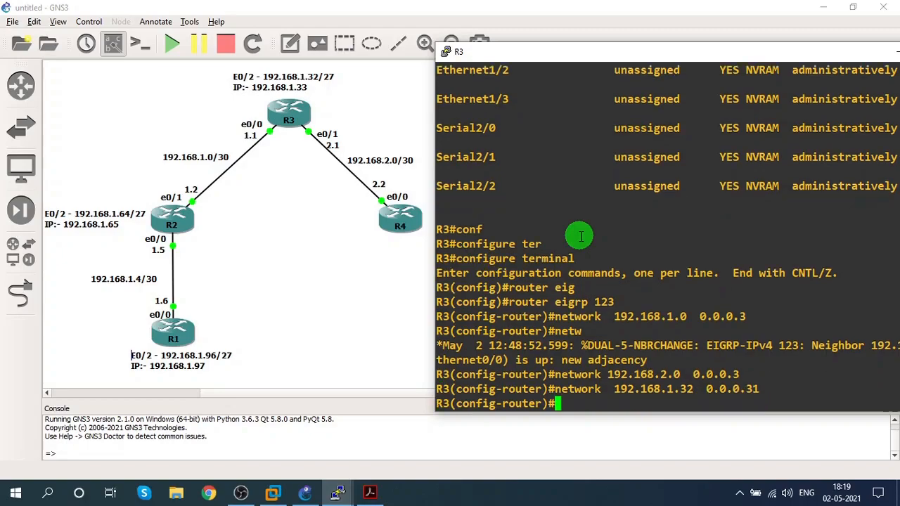
Disable auto-summary in R3's EIGRP process, return to privileged mode with end, and minimize its console
{"action": "type", "text": "no aut"}
{"action": "key", "text": "Tab"}
{"action": "key", "text": "Return"}
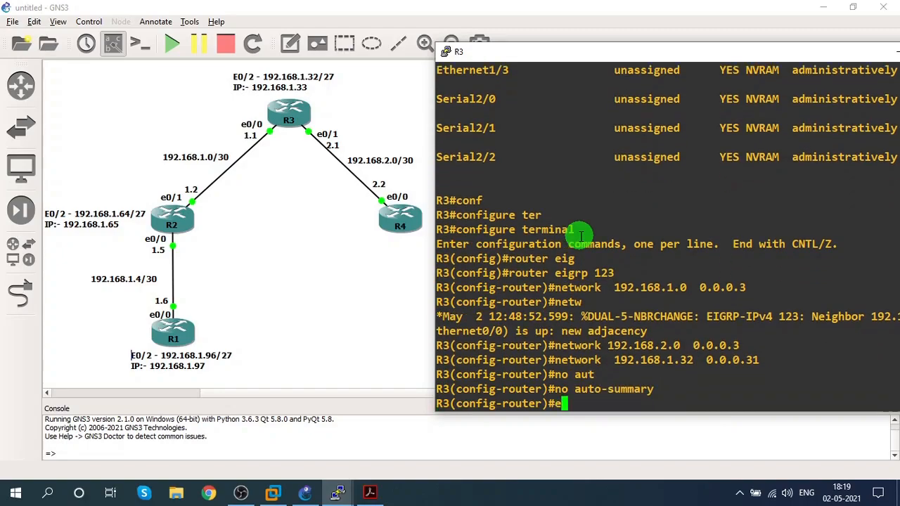
{"action": "type", "text": "end"}
{"action": "key", "text": "Return"}
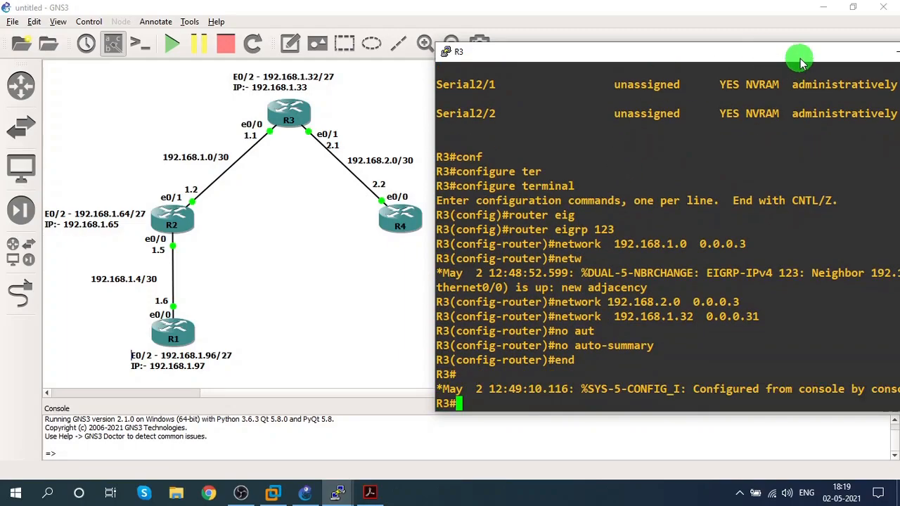
{"action": "left_click_drag", "start_coordinate": [822, 60], "coordinate": [765, 63]}
{"action": "left_click", "coordinate": [829, 55]}
Bring up R4's console and position it beside the topology, showing its latest prompt
{"action": "left_click", "coordinate": [343, 492]}
{"action": "left_click", "coordinate": [499, 439]}
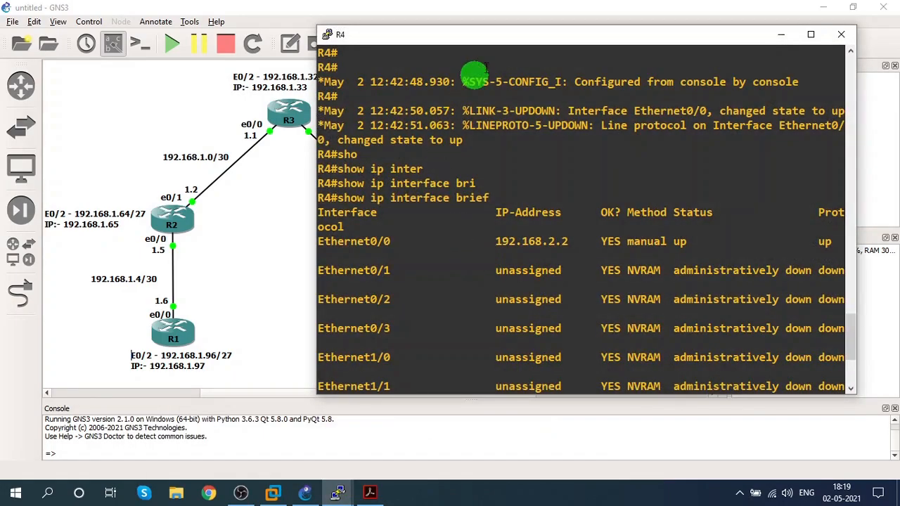
{"action": "left_click_drag", "start_coordinate": [507, 35], "coordinate": [611, 32]}
{"action": "scroll", "coordinate": [626, 137], "scroll_direction": "down", "scroll_amount": 5}
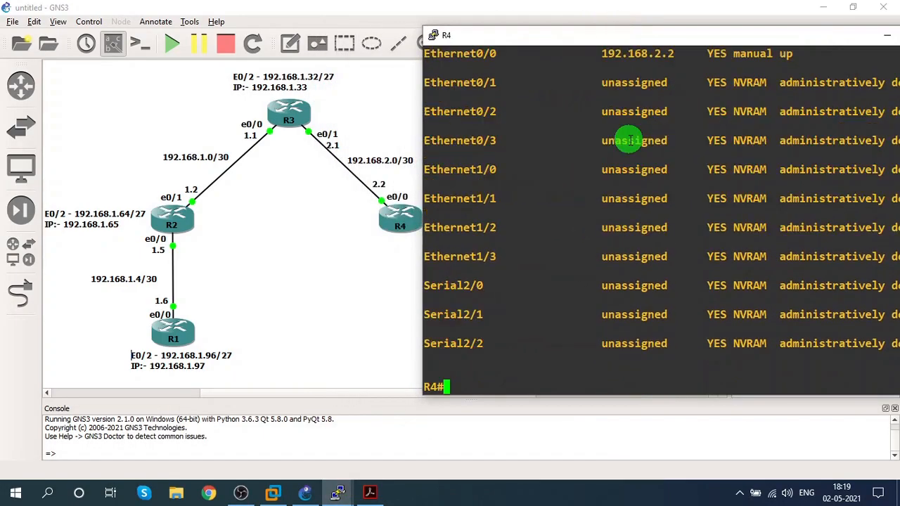
Enter global configuration mode on R4 with configure terminal and start the EIGRP process with router eigrp 123
{"action": "type", "text": "conf"}
{"action": "key", "text": "Tab"}
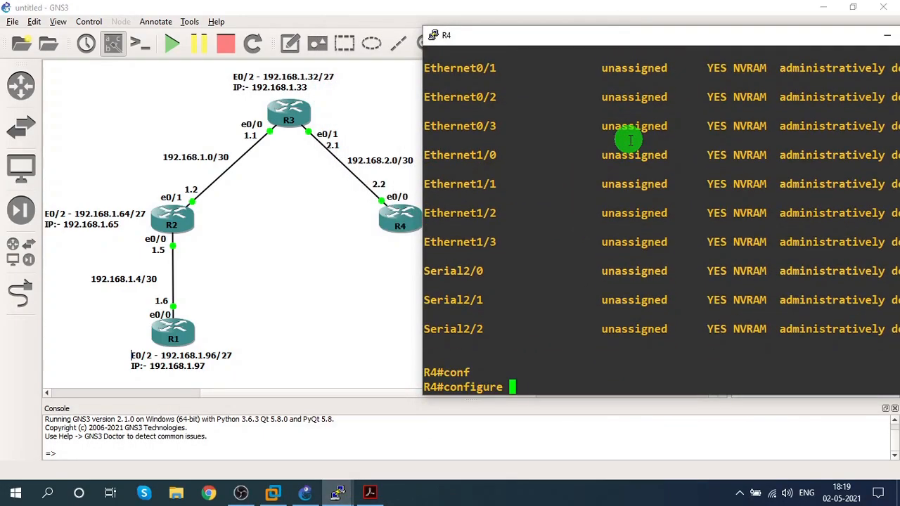
{"action": "type", "text": "terminal"}
{"action": "key", "text": "Tab"}
{"action": "key", "text": "Return"}
{"action": "type", "text": "router eig"}
{"action": "key", "text": "Tab"}
{"action": "type", "text": "123"}
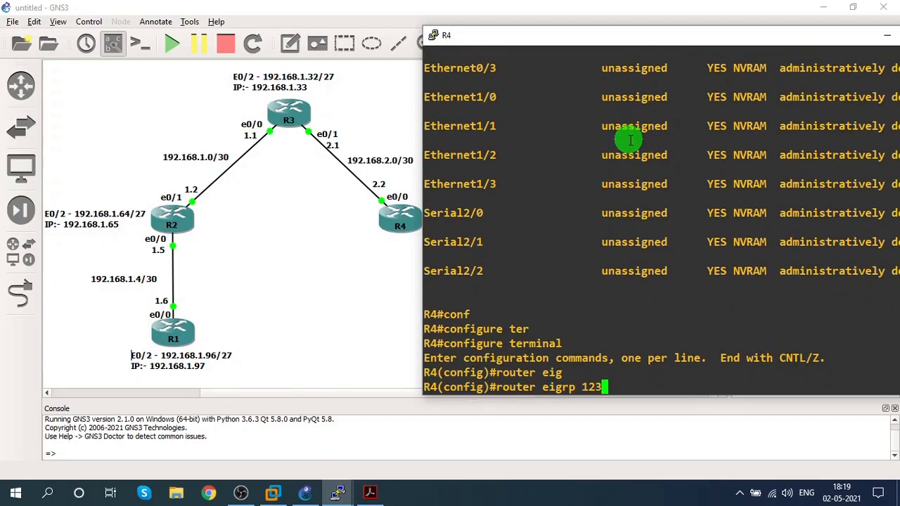
{"action": "key", "text": "Return"}
Advertise the R3–R4 link network 192.168.2.0 with wildcard mask 0.0.0.3 in R4's EIGRP process
{"action": "type", "text": "netw"}
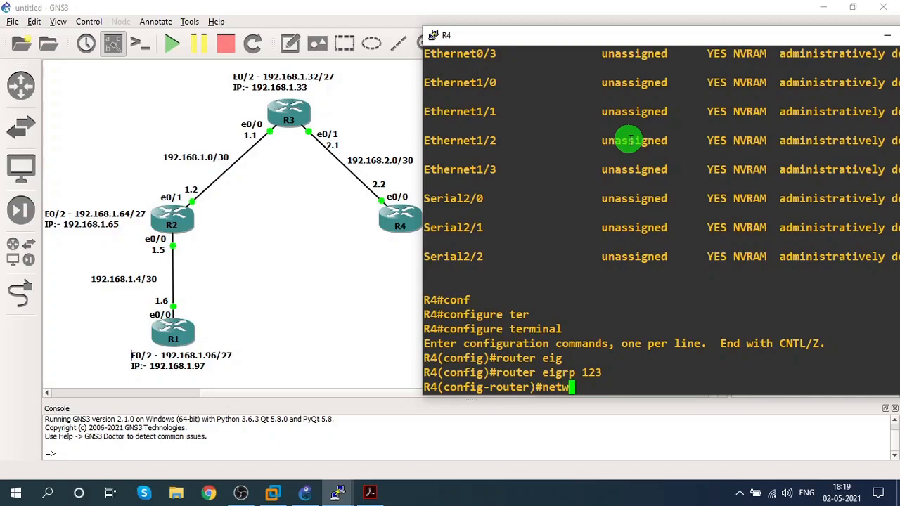
{"action": "type", "text": "o"}
{"action": "key", "text": "Tab"}
{"action": "type", "text": "192.168.2.0  0.0.0.3"}
{"action": "key", "text": "Return"}
Disable auto-summary in R4's EIGRP process, return to privileged mode with end, and minimize its console
{"action": "type", "text": "no aut"}
{"action": "key", "text": "Tab"}
{"action": "key", "text": "Return"}
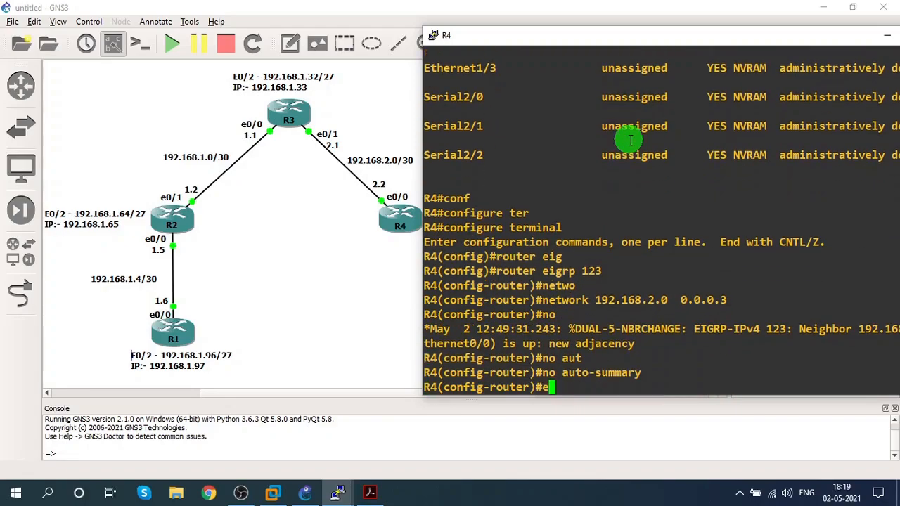
{"action": "type", "text": "end"}
{"action": "key", "text": "Return"}
{"action": "key", "text": "Return"}
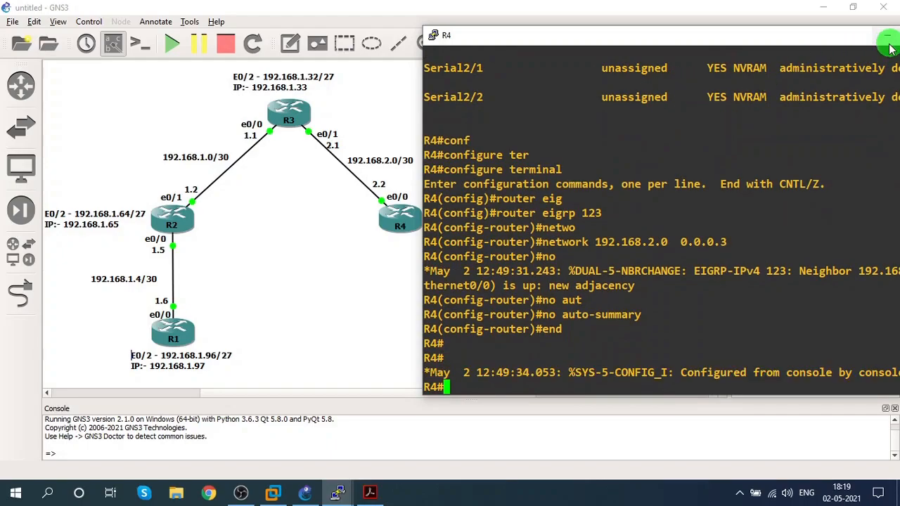
{"action": "left_click", "coordinate": [886, 35]}
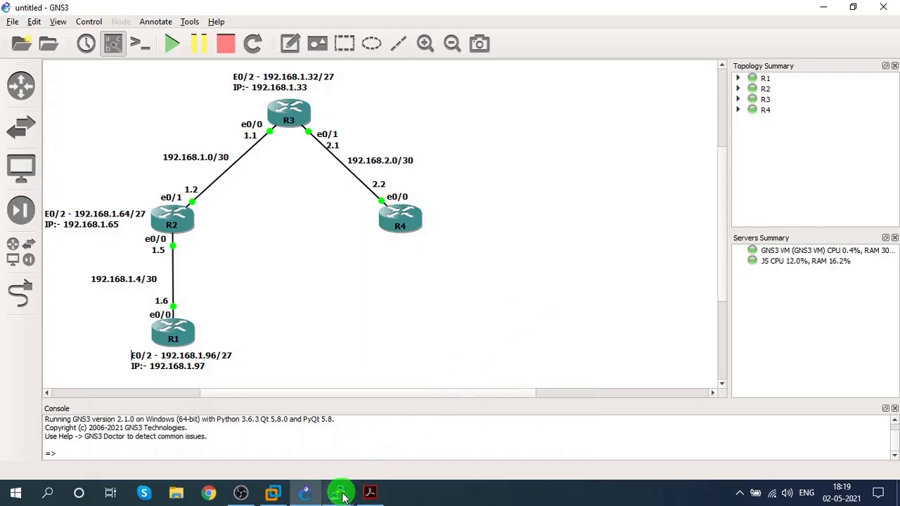
Bring R4's console back up beside the topology and push the old output away with empty prompt lines
{"action": "mouse_move", "coordinate": [342, 497]}
{"action": "left_click", "coordinate": [500, 441]}
{"action": "left_click_drag", "start_coordinate": [570, 35], "coordinate": [579, 12]}
{"action": "key", "text": "Return"}
{"action": "key", "text": "Return"}
{"action": "key", "text": "Return"}
{"action": "key", "text": "Return"}
{"action": "key", "text": "Return"}
{"action": "key", "text": "Return"}
{"action": "key", "text": "Return"}
{"action": "key", "text": "Return"}
{"action": "key", "text": "Return"}
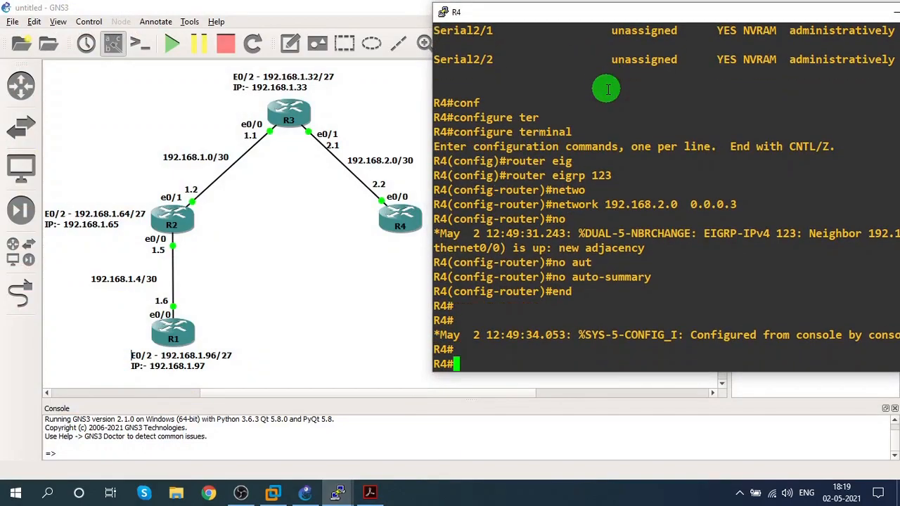
{"action": "key", "text": "Return"}
{"action": "key", "text": "Return"}
{"action": "key", "text": "Return"}
{"action": "key", "text": "Return"}
{"action": "key", "text": "Return"}
{"action": "key", "text": "Return"}
{"action": "key", "text": "Return"}
{"action": "key", "text": "Return"}
{"action": "key", "text": "Return"}
{"action": "key", "text": "Return"}
{"action": "key", "text": "Return"}
{"action": "key", "text": "Return"}
{"action": "key", "text": "Return"}
{"action": "key", "text": "Return"}
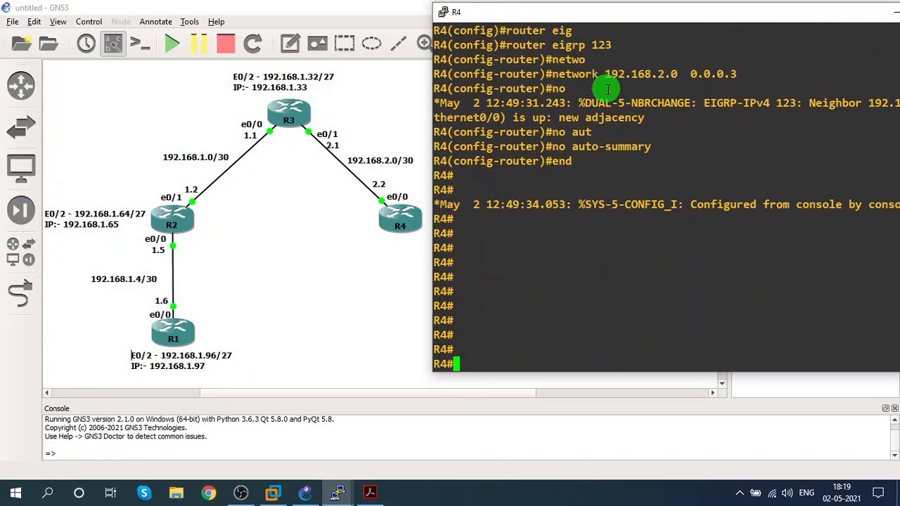
Display R4's configuration with show running-config and page through it to the router eigrp 123 section
{"action": "type", "text": "sho"}
{"action": "key", "text": "Tab"}
{"action": "type", "text": "run"}
{"action": "key", "text": "Tab"}
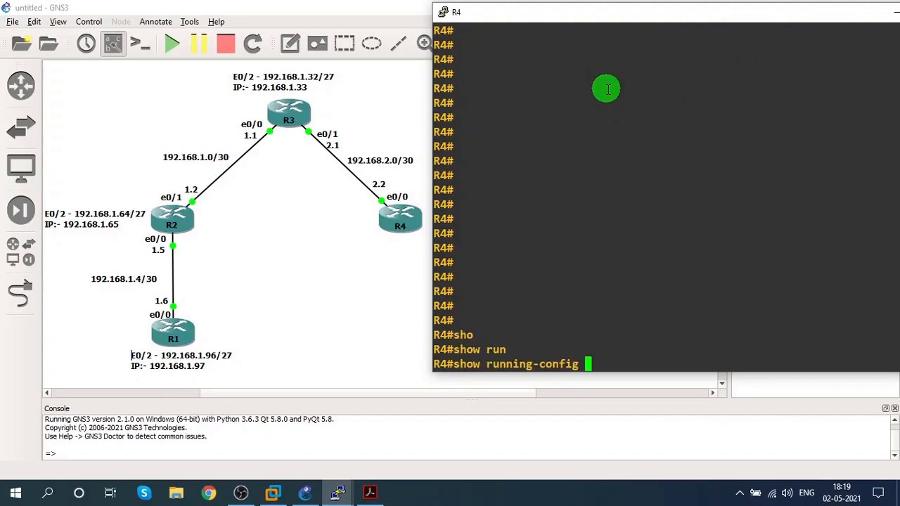
{"action": "key", "text": "Return"}
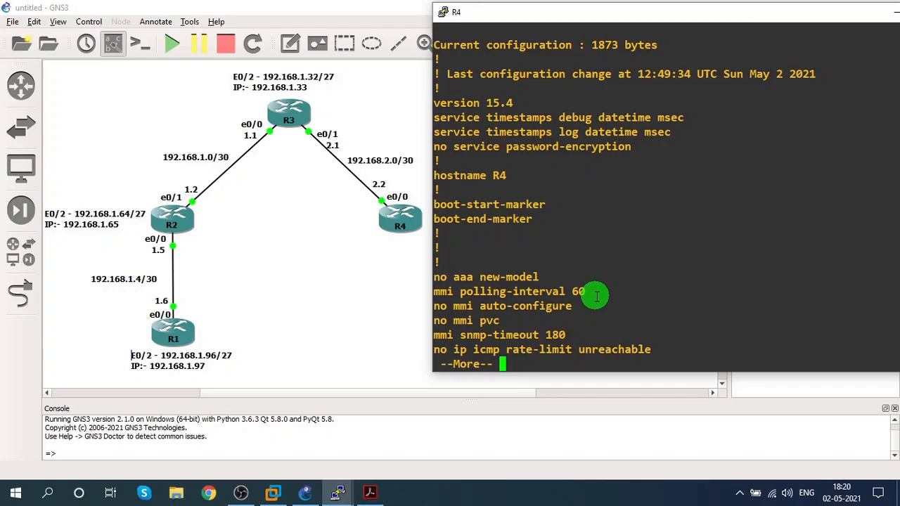
{"action": "key", "text": "space"}
{"action": "key", "text": "space"}
{"action": "key", "text": "space"}
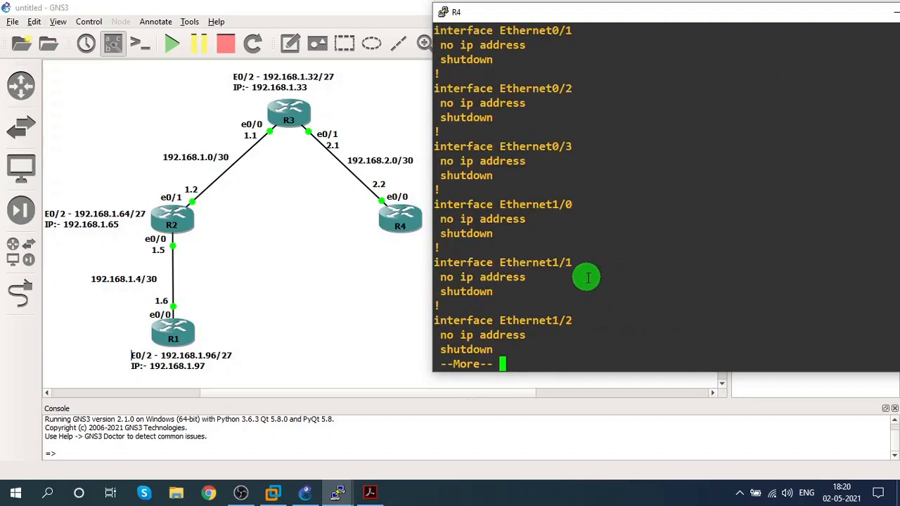
{"action": "key", "text": "space"}
{"action": "key", "text": "space"}
{"action": "key", "text": "space"}
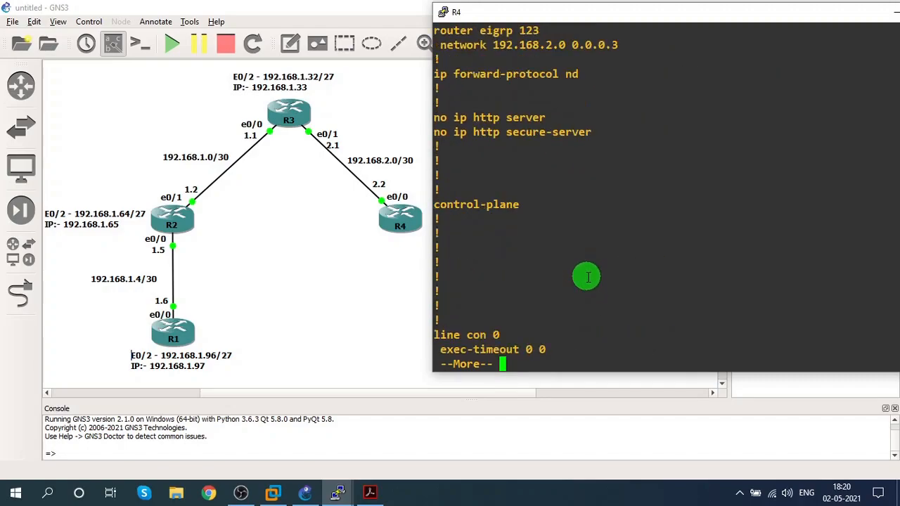
Review the router eigrp 123 section and its network statement in R4's running configuration, and quit the paged output
{"action": "scroll", "coordinate": [578, 266], "scroll_direction": "up", "scroll_amount": 4}
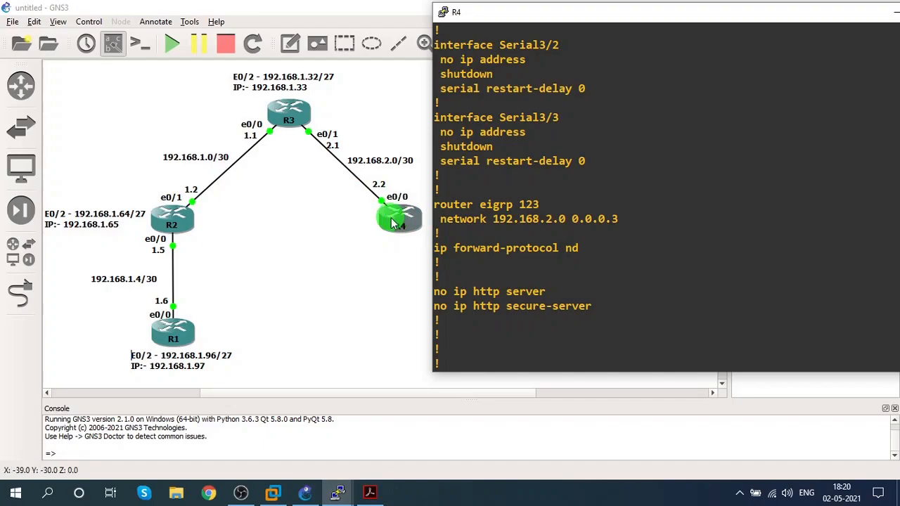
{"action": "left_click_drag", "start_coordinate": [437, 203], "coordinate": [646, 224]}
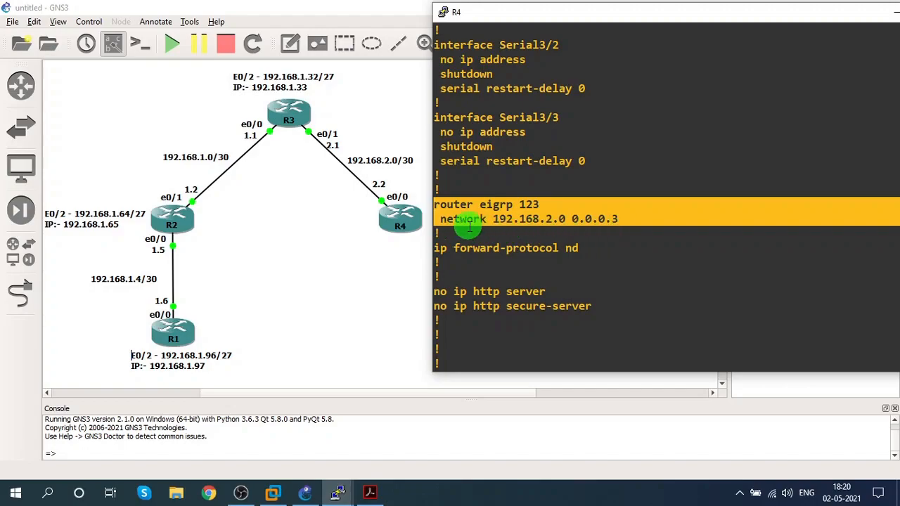
{"action": "left_click_drag", "start_coordinate": [437, 205], "coordinate": [655, 222]}
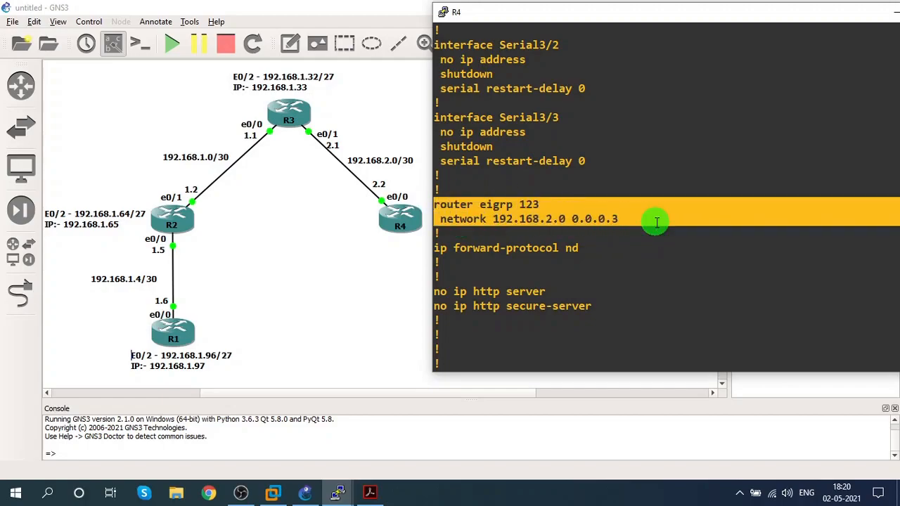
{"action": "key", "text": "ctrl+c"}
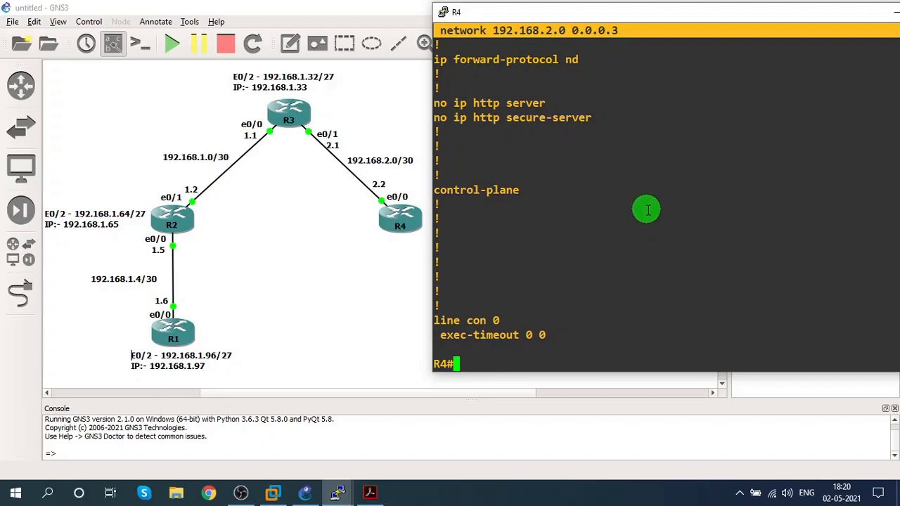
Display only the EIGRP part of R4's running configuration with show run | section eigrp, below empty prompt lines
{"action": "key", "text": "Return"}
{"action": "key", "text": "Return"}
{"action": "key", "text": "Return"}
{"action": "key", "text": "Return"}
{"action": "key", "text": "Return"}
{"action": "key", "text": "Return"}
{"action": "key", "text": "Return"}
{"action": "key", "text": "Return"}
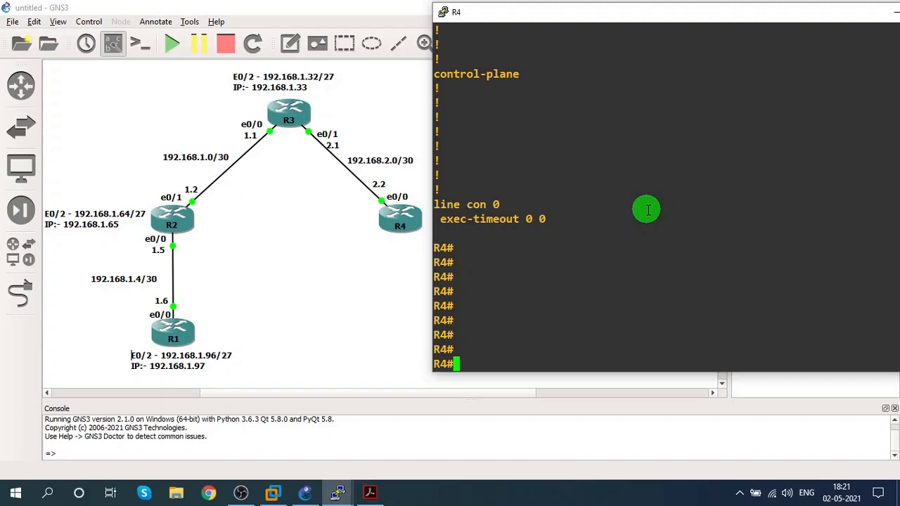
{"action": "type", "text": "how run | s"}
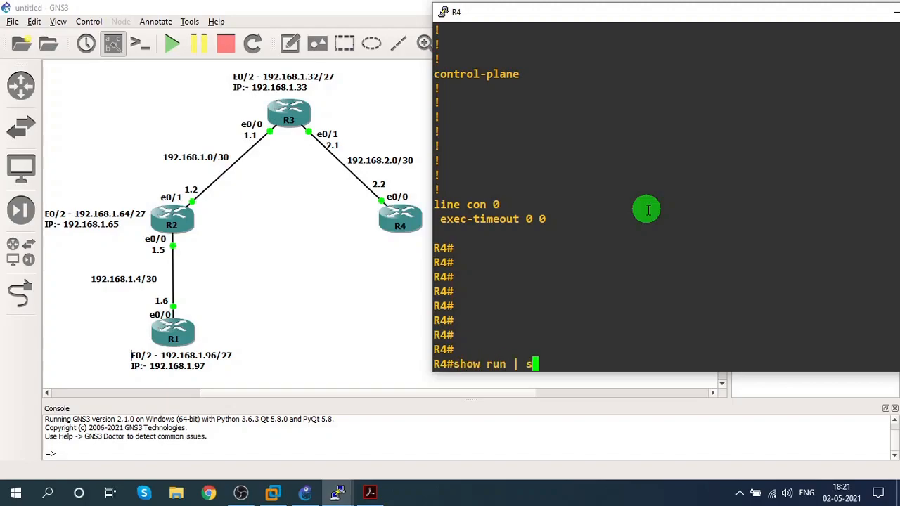
{"action": "type", "text": "ection eigrp"}
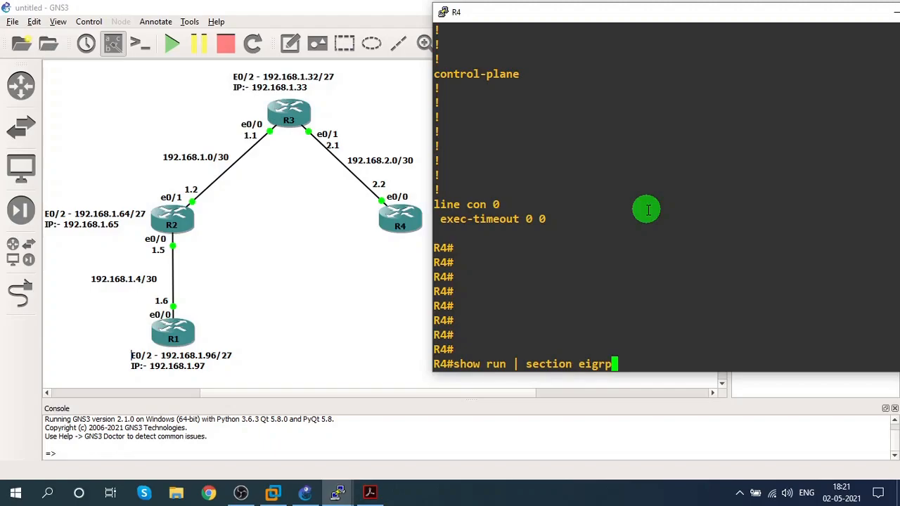
{"action": "key", "text": "Return"}
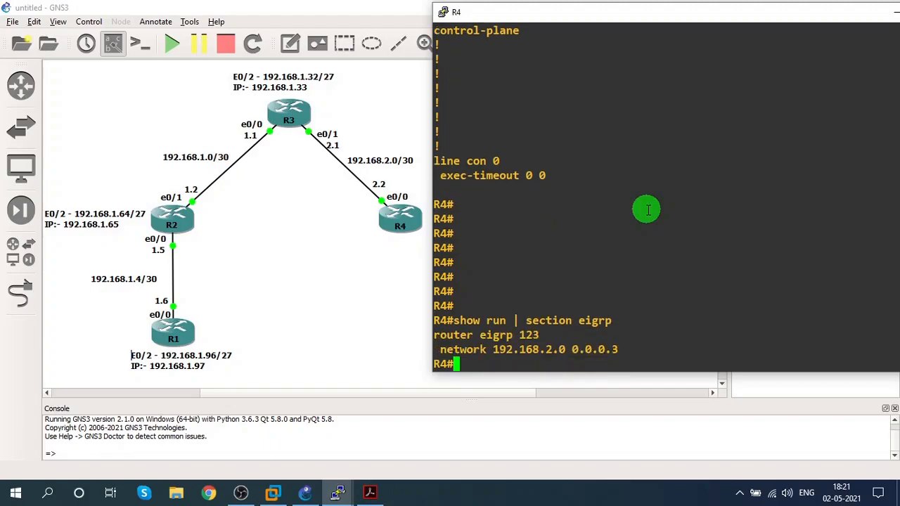
{"action": "left_click_drag", "start_coordinate": [439, 334], "coordinate": [622, 352]}
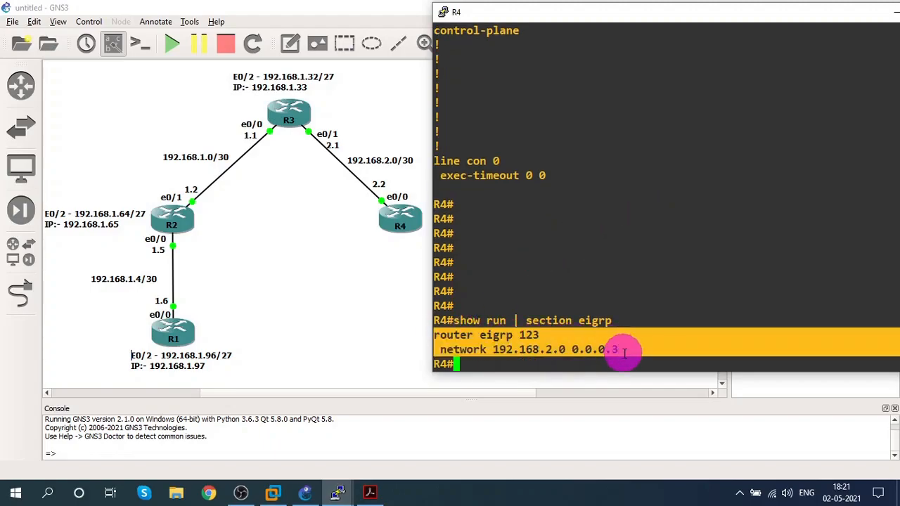
{"action": "left_click", "coordinate": [625, 346]}
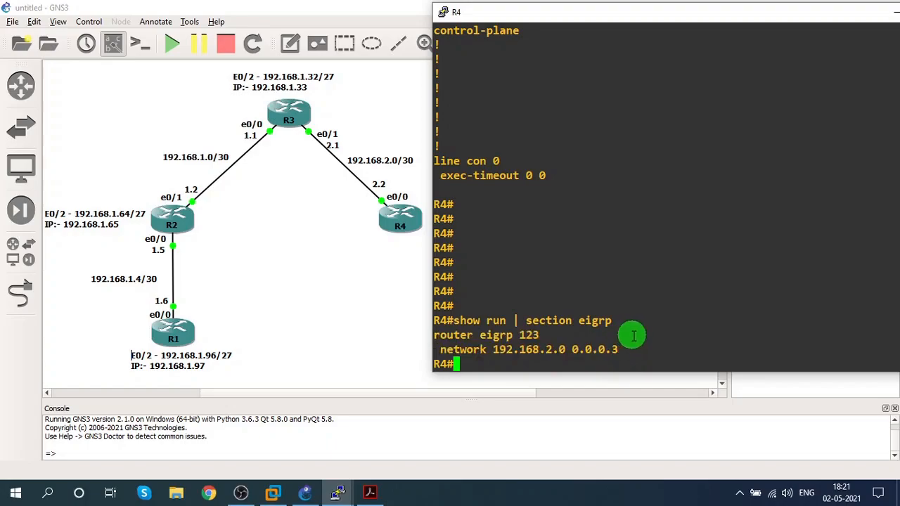
Separate the old output with empty prompt lines and run show ip protocols on R4, paging to the end
{"action": "key", "text": "Return"}
{"action": "key", "text": "Return"}
{"action": "key", "text": "Return"}
{"action": "key", "text": "Return"}
{"action": "key", "text": "Return"}
{"action": "key", "text": "Return"}
{"action": "key", "text": "Return"}
{"action": "key", "text": "Return"}
{"action": "key", "text": "Return"}
{"action": "key", "text": "Return"}
{"action": "key", "text": "Return"}
{"action": "key", "text": "Return"}
{"action": "key", "text": "Return"}
{"action": "key", "text": "Return"}
{"action": "key", "text": "Return"}
{"action": "key", "text": "Return"}
{"action": "key", "text": "Return"}
{"action": "key", "text": "Return"}
{"action": "key", "text": "Return"}
{"action": "type", "text": "sho"}
{"action": "key", "text": "Tab"}
{"action": "type", "text": "ip pro"}
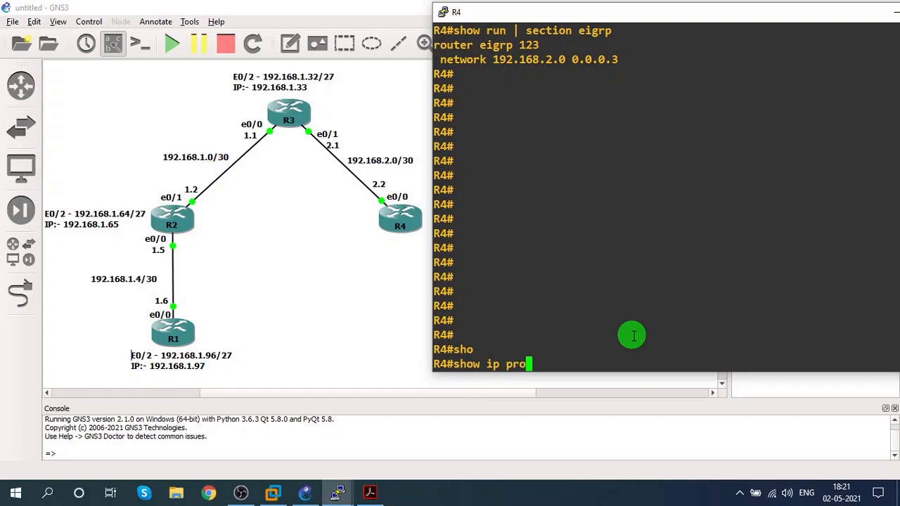
{"action": "key", "text": "Tab"}
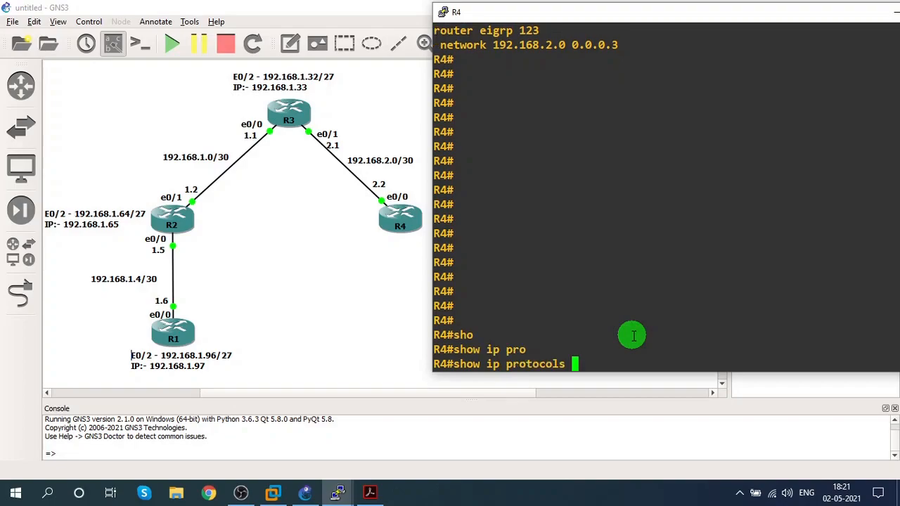
{"action": "key", "text": "Return"}
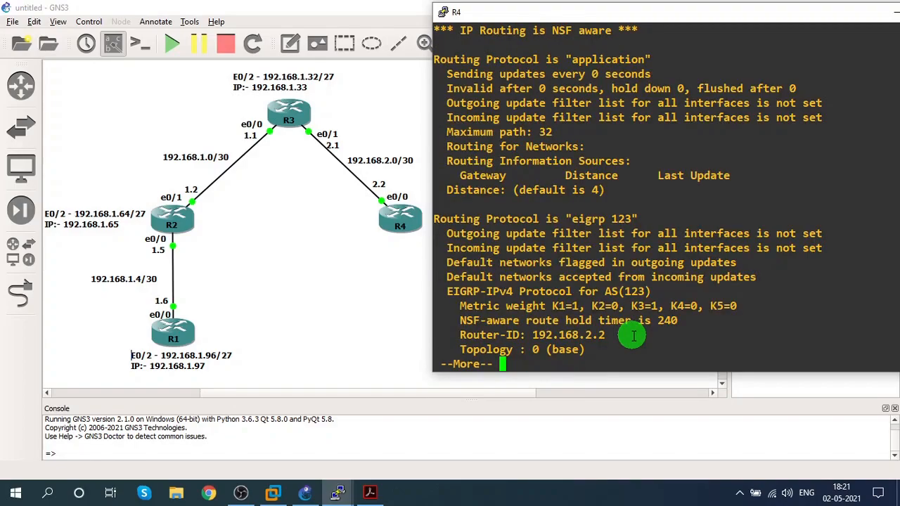
{"action": "key", "text": "space"}
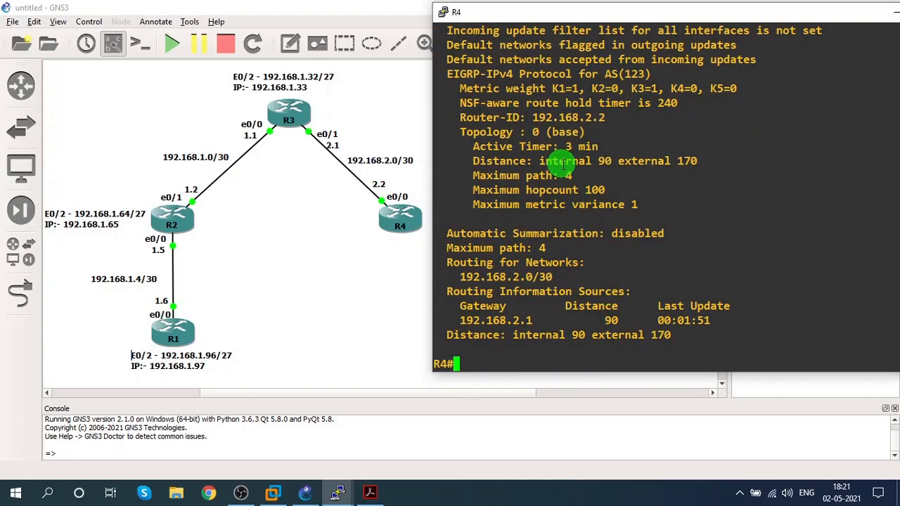
Examine the routing protocol name, autonomous system number and K-value metric weights in R4's show ip protocols output
{"action": "scroll", "coordinate": [562, 163], "scroll_direction": "up", "scroll_amount": 4}
{"action": "left_click_drag", "start_coordinate": [440, 175], "coordinate": [666, 180]}
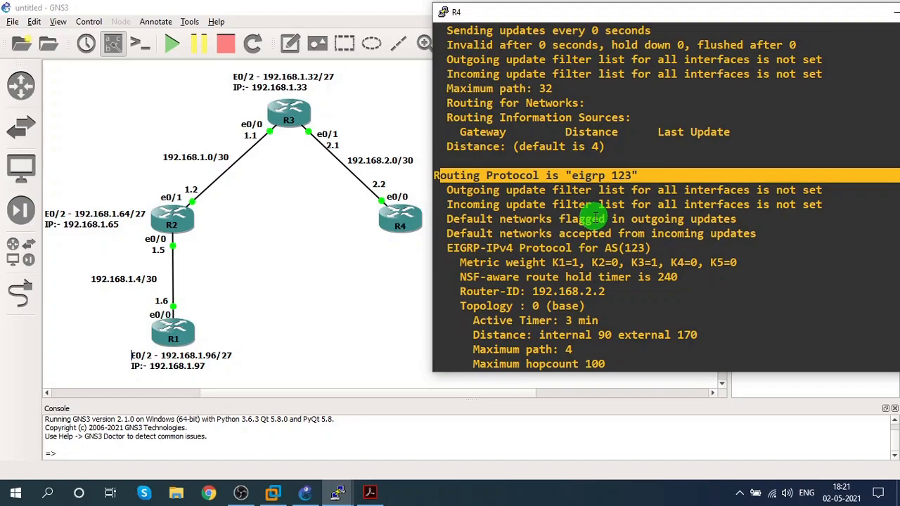
{"action": "left_click_drag", "start_coordinate": [573, 175], "coordinate": [631, 177]}
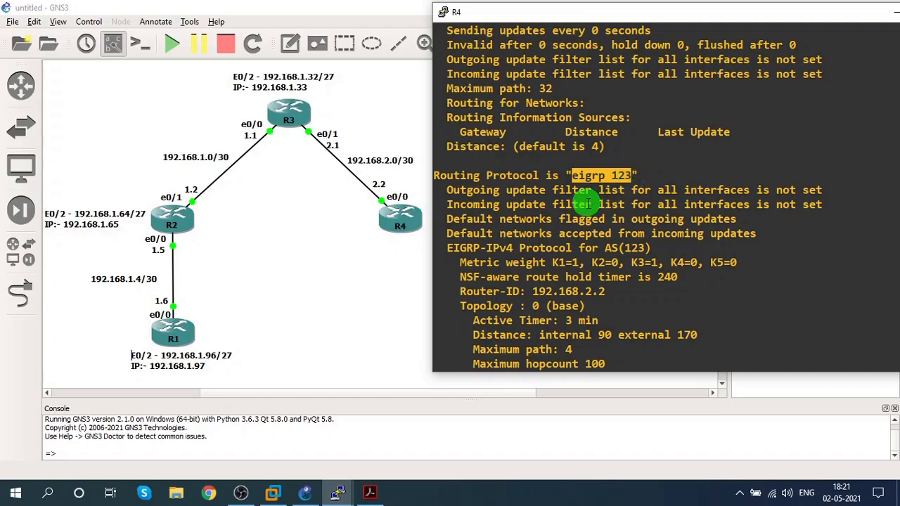
{"action": "left_click_drag", "start_coordinate": [545, 247], "coordinate": [657, 250]}
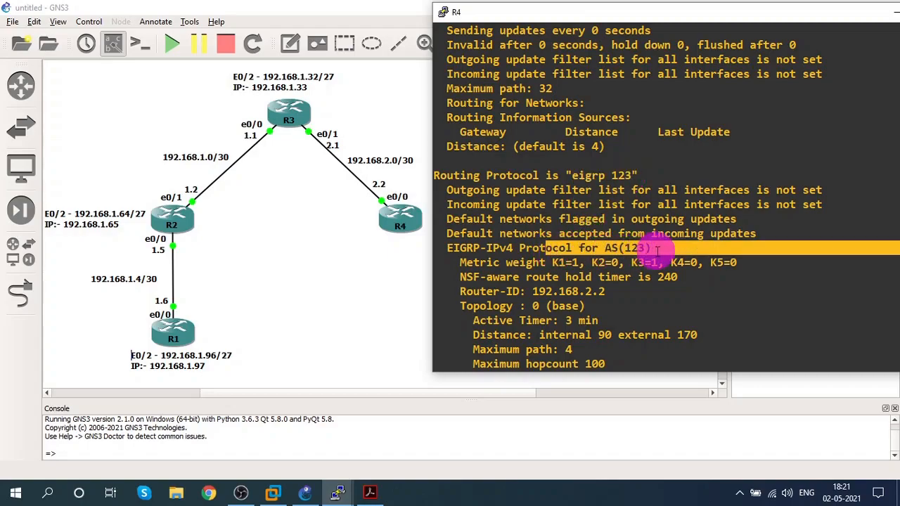
{"action": "left_click_drag", "start_coordinate": [464, 264], "coordinate": [726, 264]}
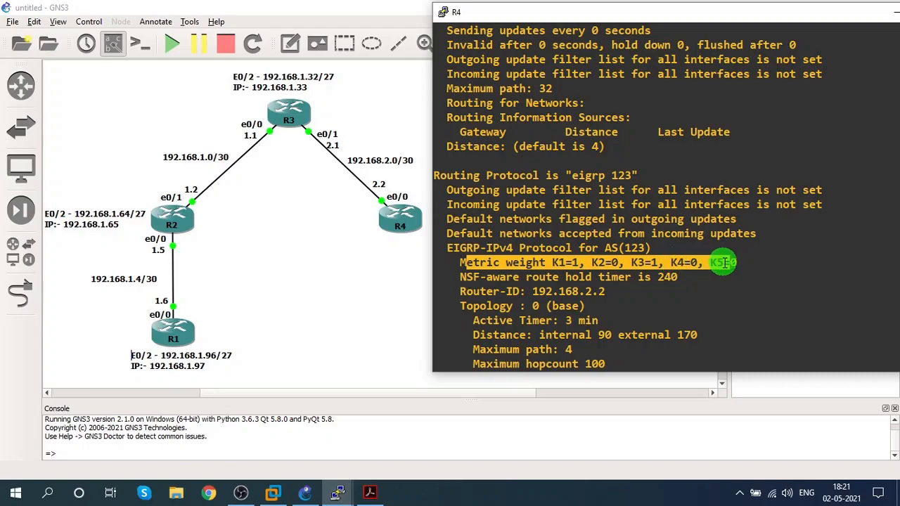
{"action": "left_click_drag", "start_coordinate": [724, 263], "coordinate": [717, 263]}
{"action": "left_click", "coordinate": [562, 262]}
{"action": "left_click_drag", "start_coordinate": [507, 263], "coordinate": [731, 263]}
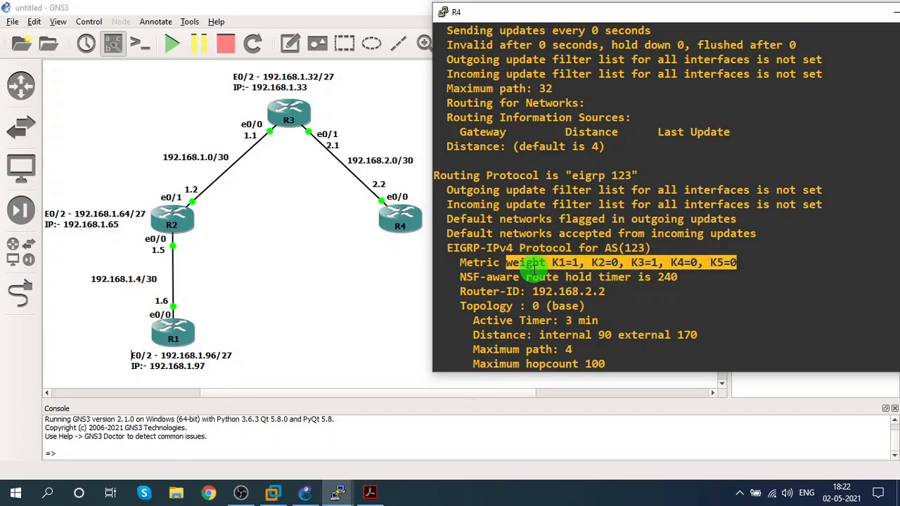
Check the router ID and the internal and external distances in R4's EIGRP protocol details
{"action": "scroll", "coordinate": [552, 274], "scroll_direction": "down", "scroll_amount": 4}
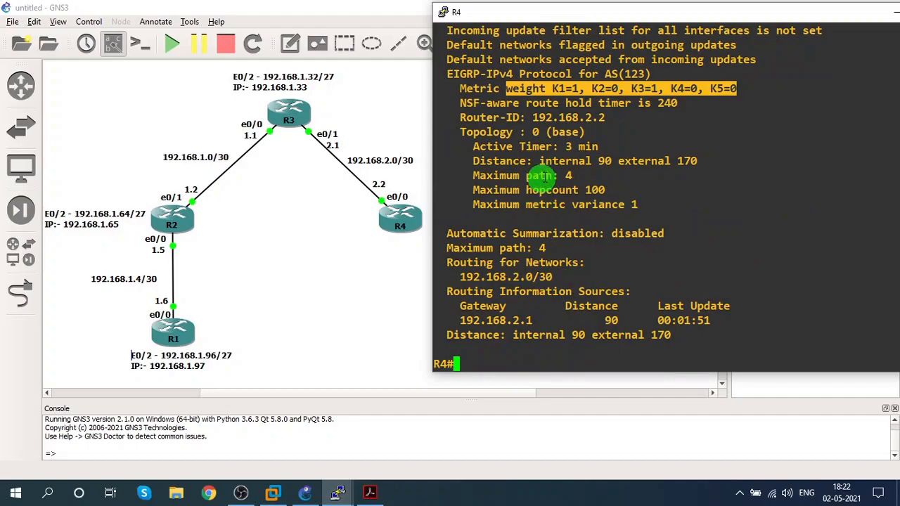
{"action": "left_click_drag", "start_coordinate": [507, 117], "coordinate": [605, 121]}
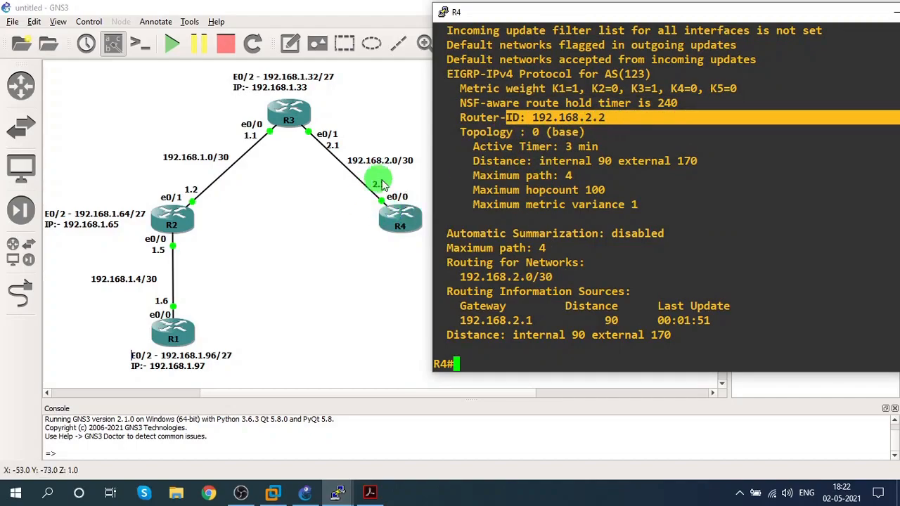
{"action": "left_click_drag", "start_coordinate": [506, 161], "coordinate": [604, 163]}
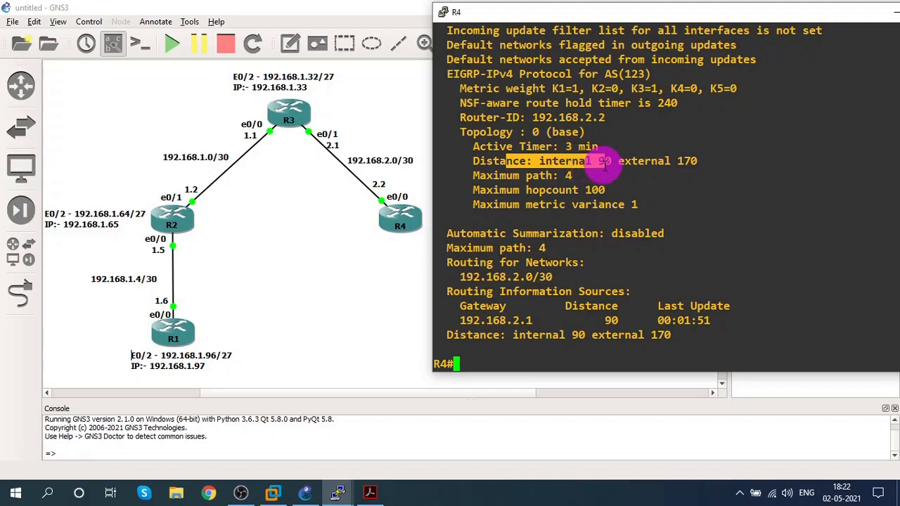
{"action": "left_click_drag", "start_coordinate": [604, 163], "coordinate": [698, 162]}
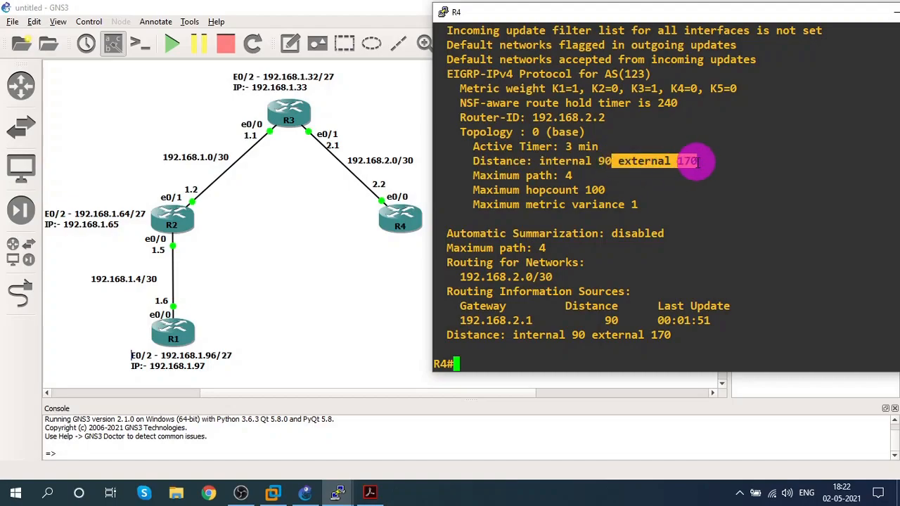
{"action": "left_click_drag", "start_coordinate": [698, 162], "coordinate": [698, 162]}
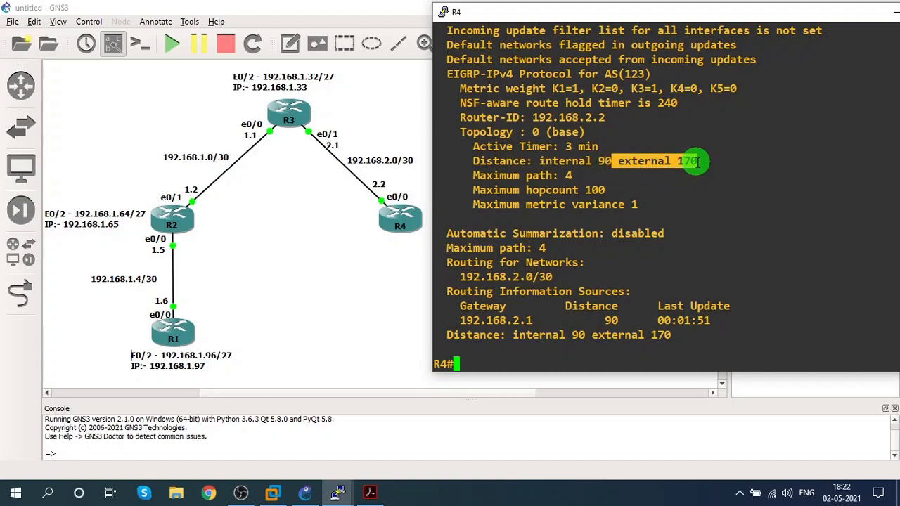
Check the automatic summarization state, maximum path and routed networks listed for EIGRP on R4
{"action": "left_click_drag", "start_coordinate": [495, 236], "coordinate": [666, 234]}
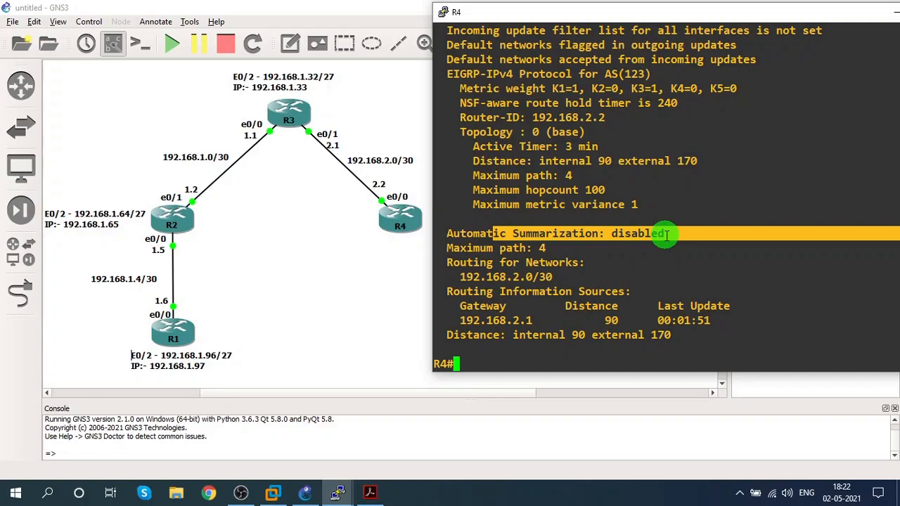
{"action": "left_click_drag", "start_coordinate": [470, 247], "coordinate": [572, 247]}
{"action": "left_click", "coordinate": [572, 247]}
{"action": "left_click_drag", "start_coordinate": [490, 249], "coordinate": [576, 249]}
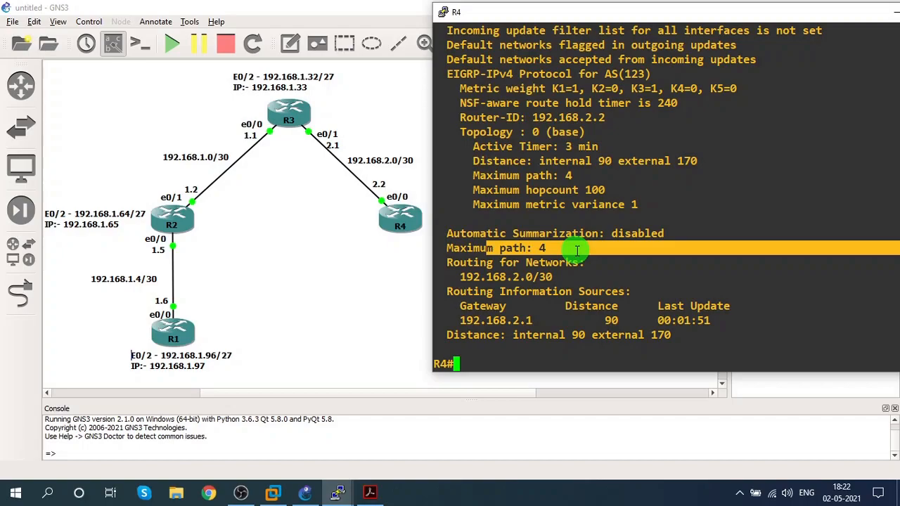
{"action": "left_click", "coordinate": [577, 249]}
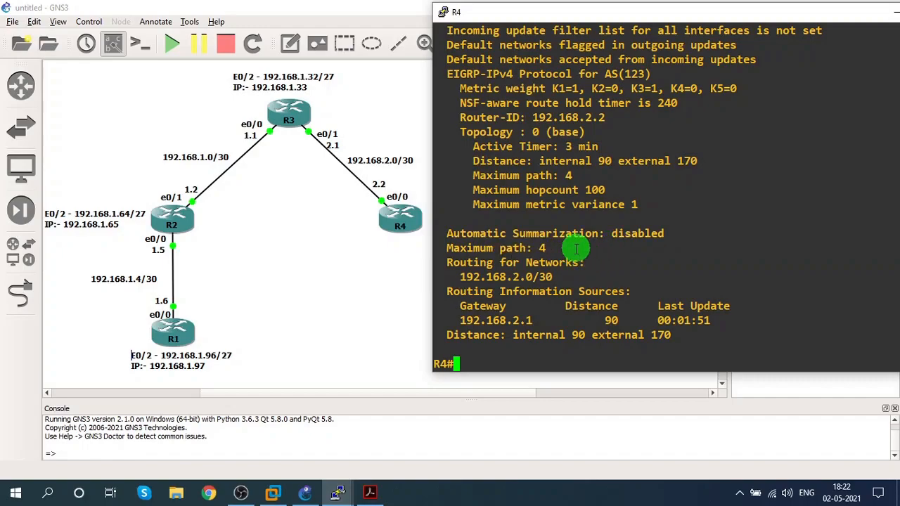
{"action": "left_click_drag", "start_coordinate": [460, 277], "coordinate": [561, 279]}
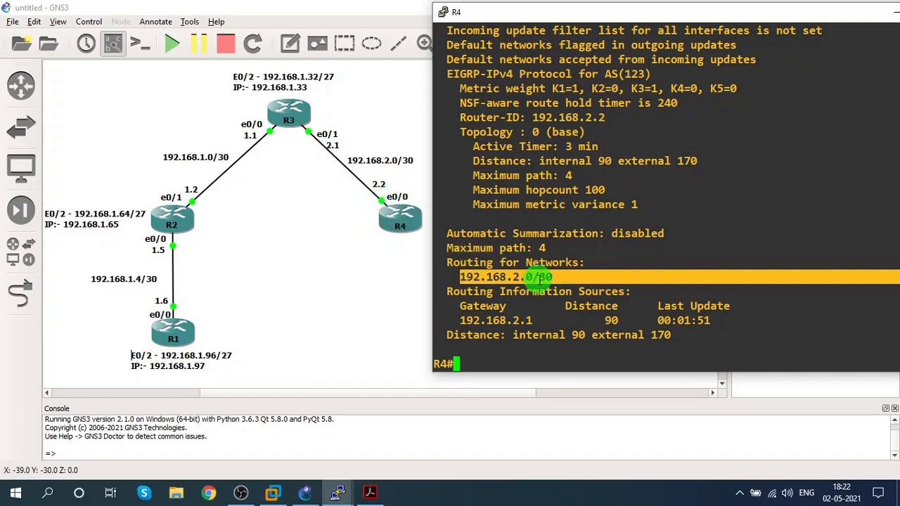
Examine the gateway, distance and last update time under Routing Information Sources on R4
{"action": "left_click", "coordinate": [453, 306]}
{"action": "left_click_drag", "start_coordinate": [453, 303], "coordinate": [647, 301]}
{"action": "left_click", "coordinate": [595, 299]}
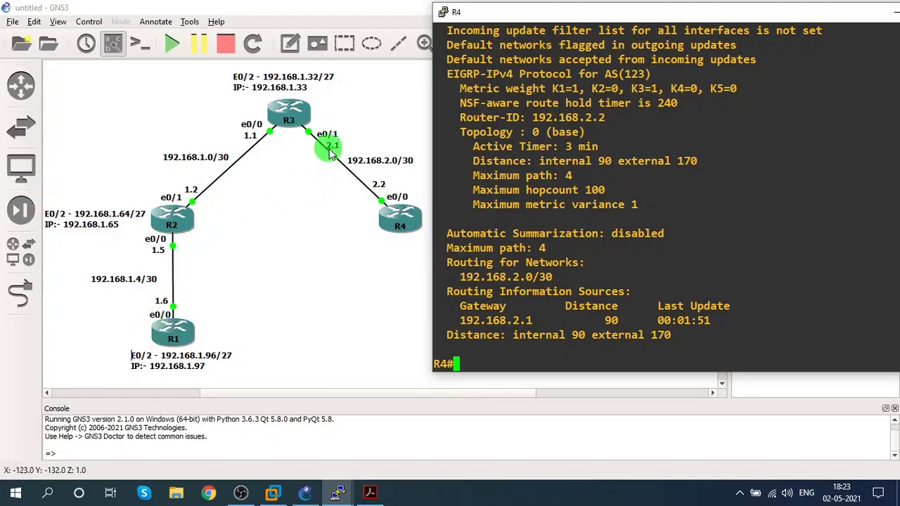
{"action": "left_click_drag", "start_coordinate": [458, 320], "coordinate": [536, 321]}
{"action": "left_click_drag", "start_coordinate": [591, 320], "coordinate": [713, 320]}
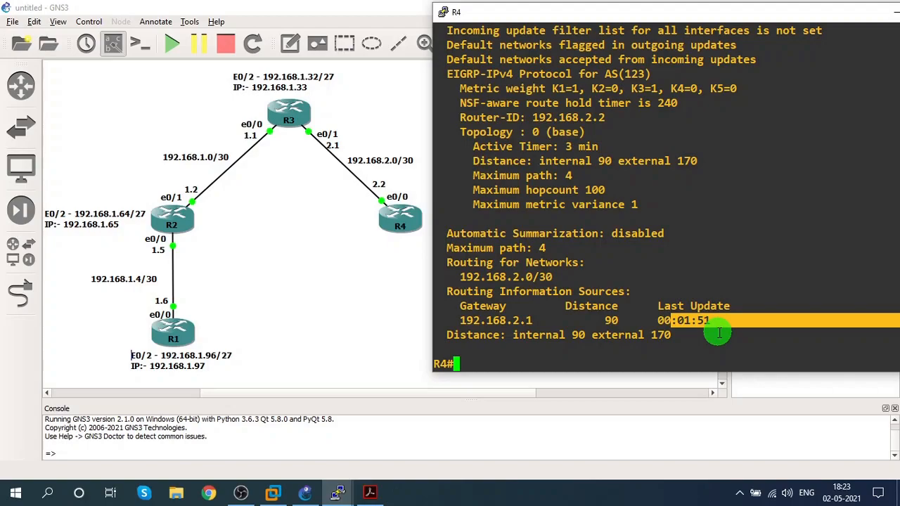
{"action": "left_click", "coordinate": [676, 325]}
{"action": "left_click_drag", "start_coordinate": [660, 321], "coordinate": [713, 320]}
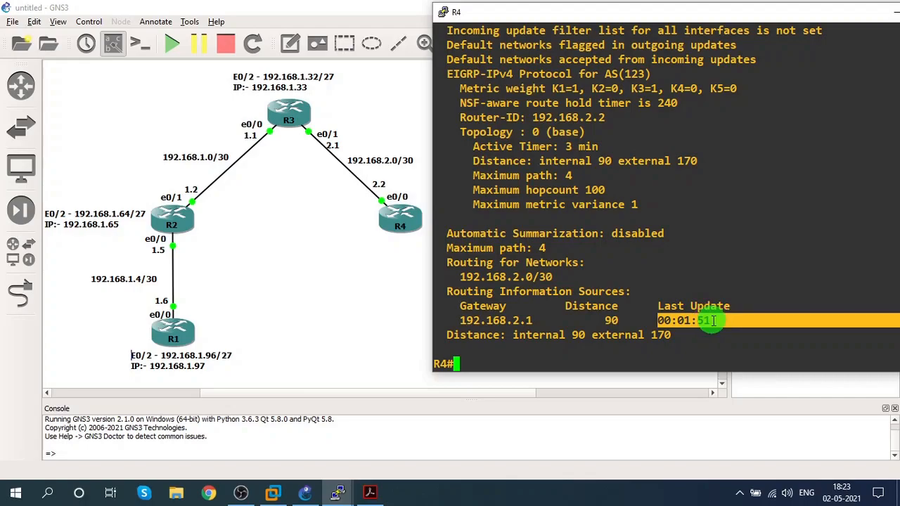
{"action": "left_click", "coordinate": [712, 320]}
{"action": "left_click_drag", "start_coordinate": [660, 320], "coordinate": [722, 321]}
{"action": "left_click", "coordinate": [721, 322]}
Run show ip protocols on R4 again and check the gateway's refreshed last update time
{"action": "key", "text": "Up"}
{"action": "key", "text": "Return"}
{"action": "key", "text": "space"}
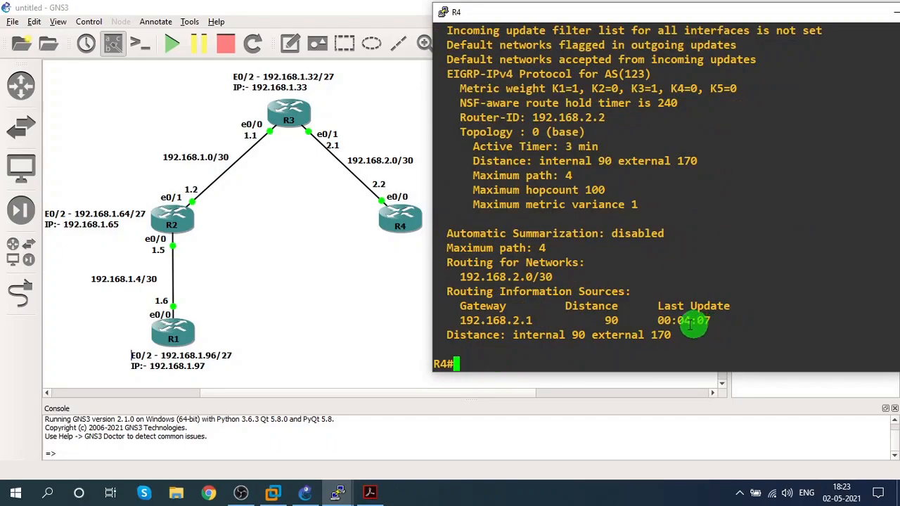
{"action": "left_click_drag", "start_coordinate": [671, 320], "coordinate": [717, 321]}
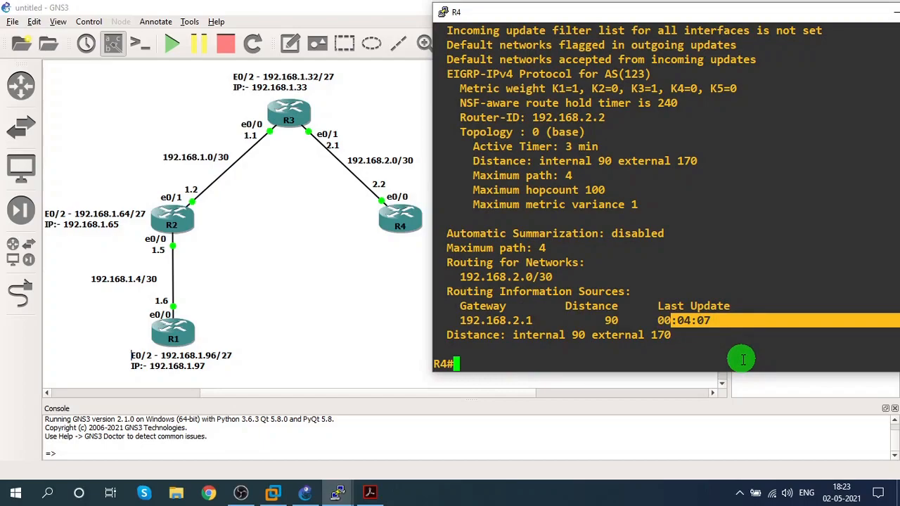
Check the closing internal and external distance line, and add empty prompt lines below R4's output
{"action": "left_click_drag", "start_coordinate": [512, 335], "coordinate": [672, 335]}
{"action": "left_click", "coordinate": [671, 335]}
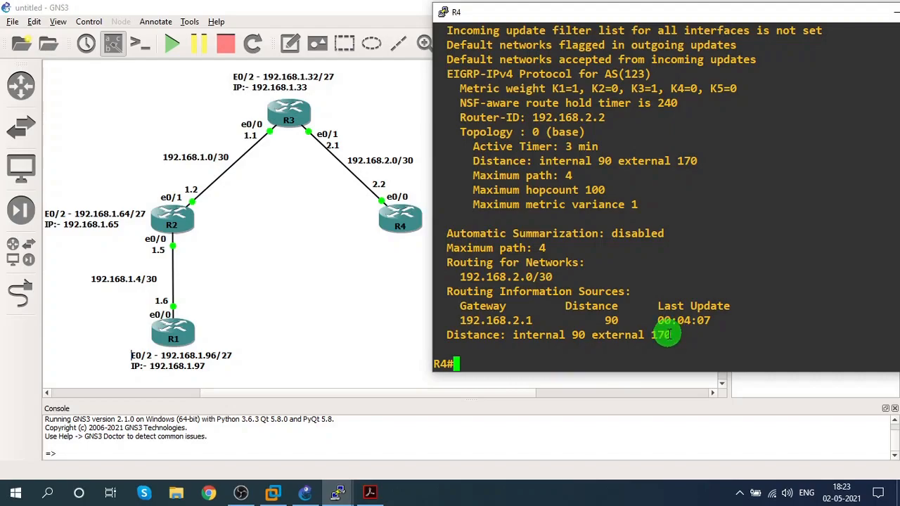
{"action": "key", "text": "Return"}
{"action": "key", "text": "Return"}
{"action": "key", "text": "Return"}
{"action": "key", "text": "Return"}
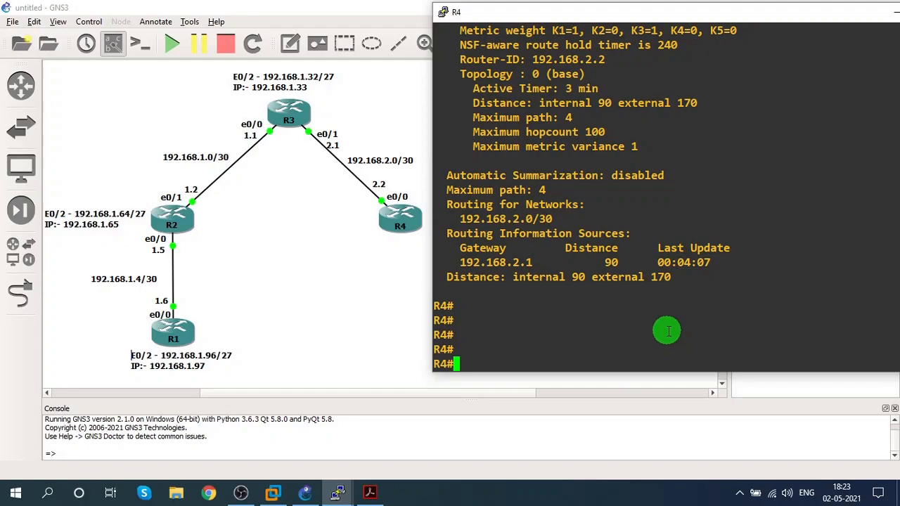
Run show ip eigrp neighbors on R4
{"action": "type", "text": "sho"}
{"action": "key", "text": "Tab"}
{"action": "type", "text": "ip ei"}
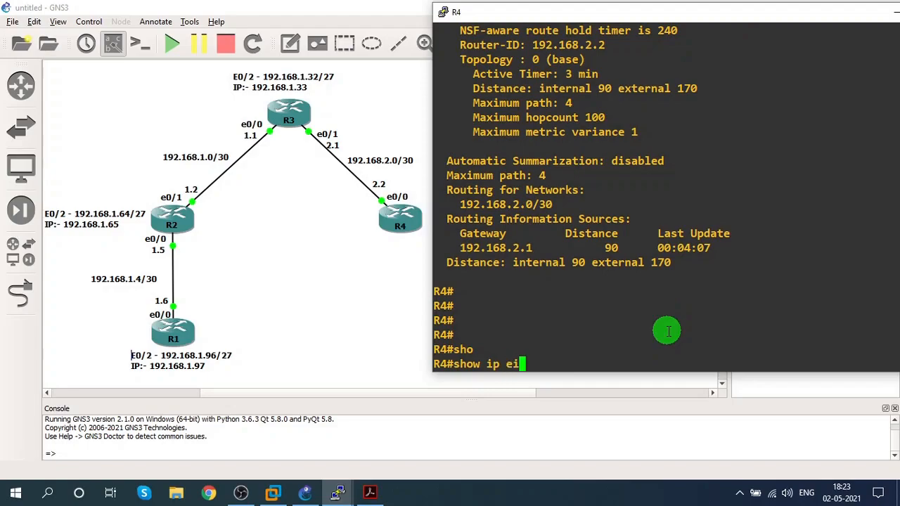
{"action": "key", "text": "Tab"}
{"action": "type", "text": "nei"}
{"action": "key", "text": "Tab"}
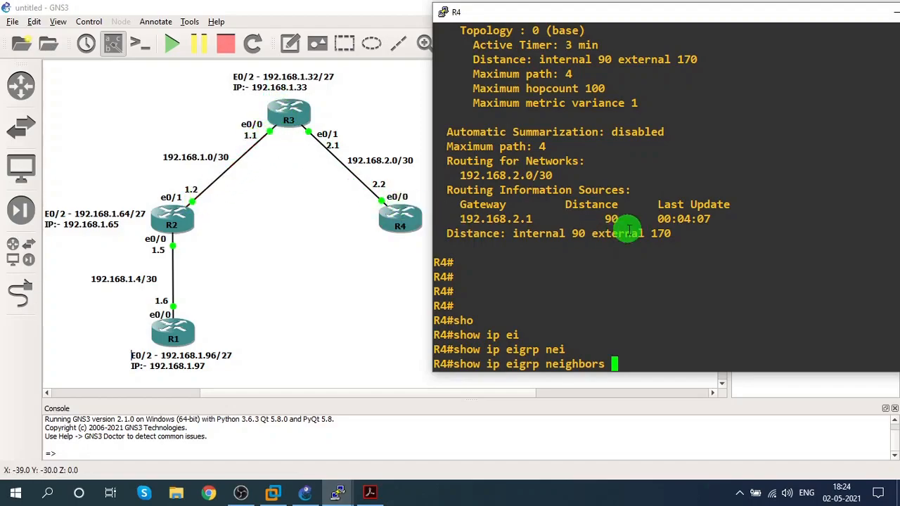
{"action": "key", "text": "Return"}
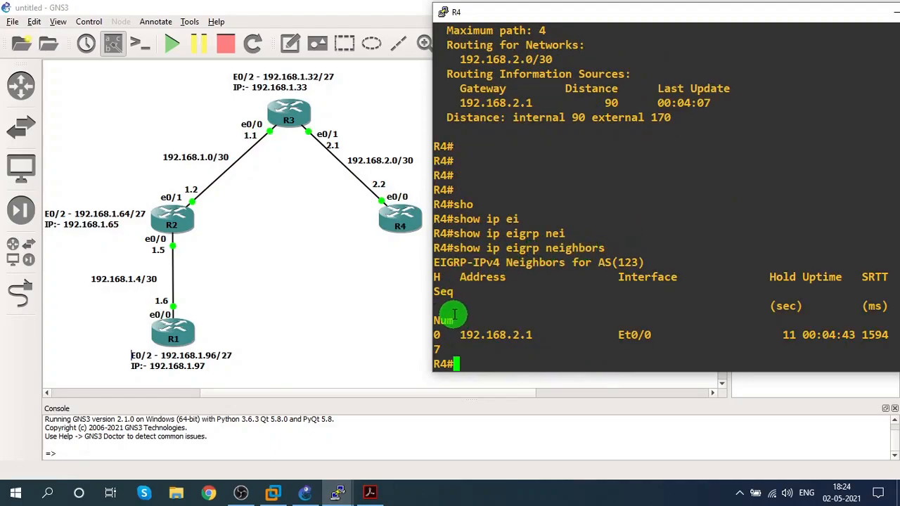
Widen R4's console window, add empty prompt lines, and rerun show ip eigrp neighbors to display the table on wider rows
{"action": "left_click_drag", "start_coordinate": [755, 25], "coordinate": [519, 40]}
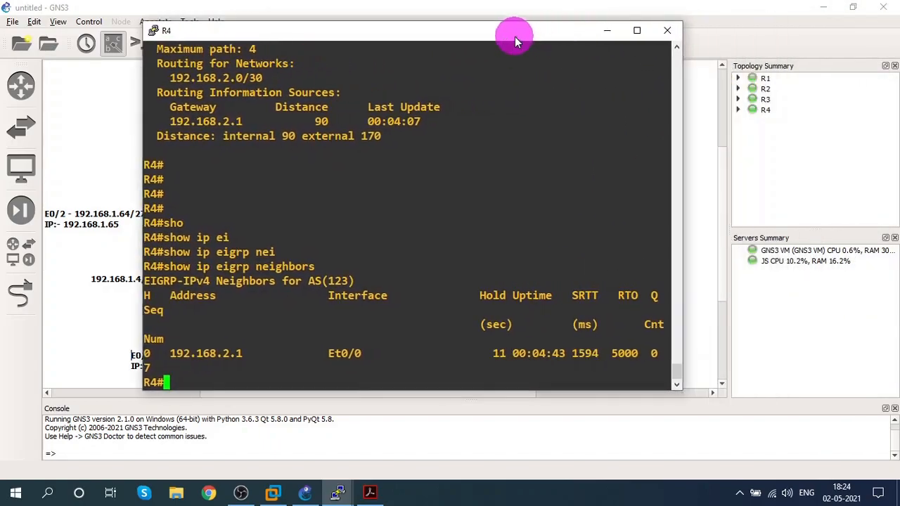
{"action": "left_click_drag", "start_coordinate": [682, 261], "coordinate": [843, 258]}
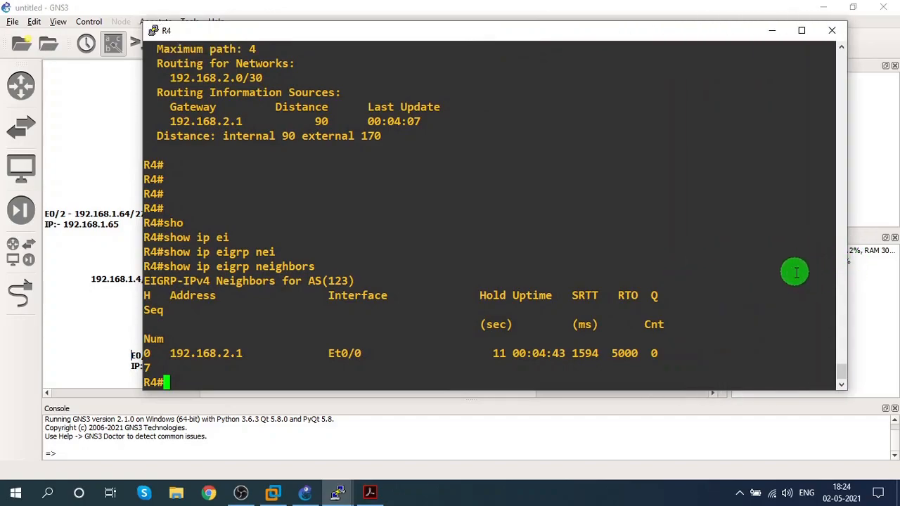
{"action": "key", "text": "Return"}
{"action": "key", "text": "Return"}
{"action": "key", "text": "Return"}
{"action": "key", "text": "Return"}
{"action": "key", "text": "Return"}
{"action": "key", "text": "Return"}
{"action": "key", "text": "Return"}
{"action": "key", "text": "Return"}
{"action": "key", "text": "Return"}
{"action": "key", "text": "Return"}
{"action": "key", "text": "Return"}
{"action": "key", "text": "Return"}
{"action": "key", "text": "Return"}
{"action": "key", "text": "Return"}
{"action": "key", "text": "Return"}
{"action": "key", "text": "Up"}
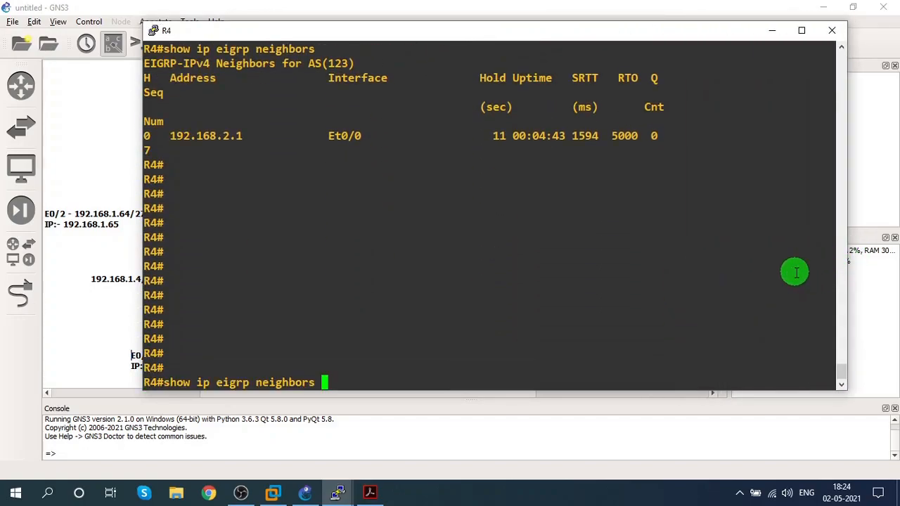
{"action": "key", "text": "Return"}
Compare R4's EIGRP neighbor address with the topology diagram and examine the neighbor's hold time and uptime
{"action": "left_click_drag", "start_coordinate": [378, 36], "coordinate": [587, 31]}
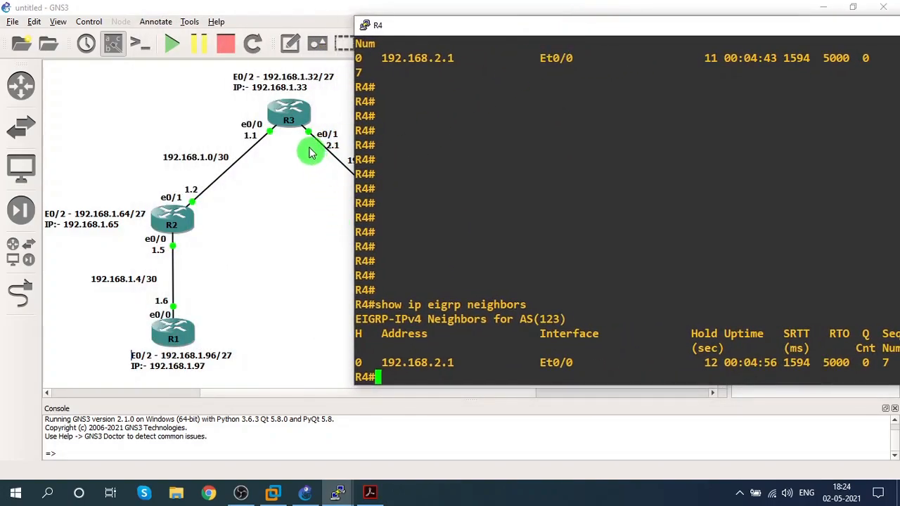
{"action": "left_click_drag", "start_coordinate": [380, 363], "coordinate": [455, 362]}
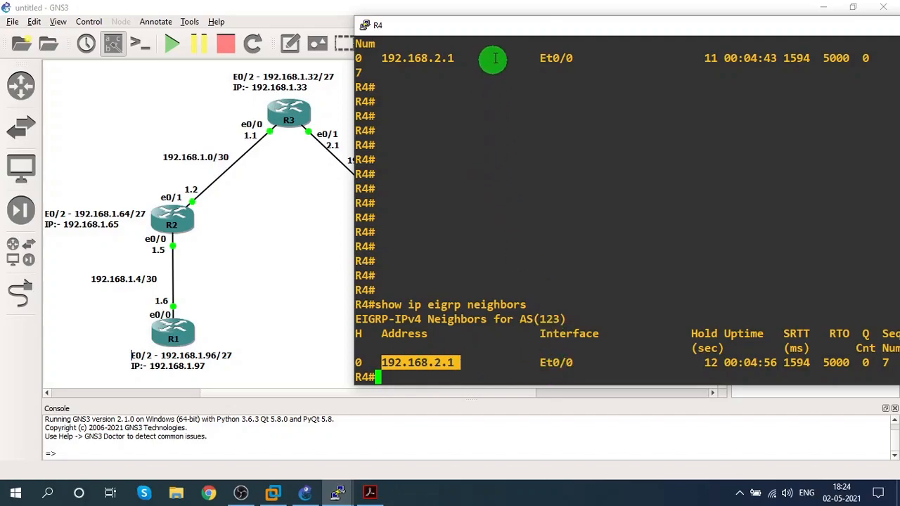
{"action": "left_click_drag", "start_coordinate": [482, 34], "coordinate": [560, 29]}
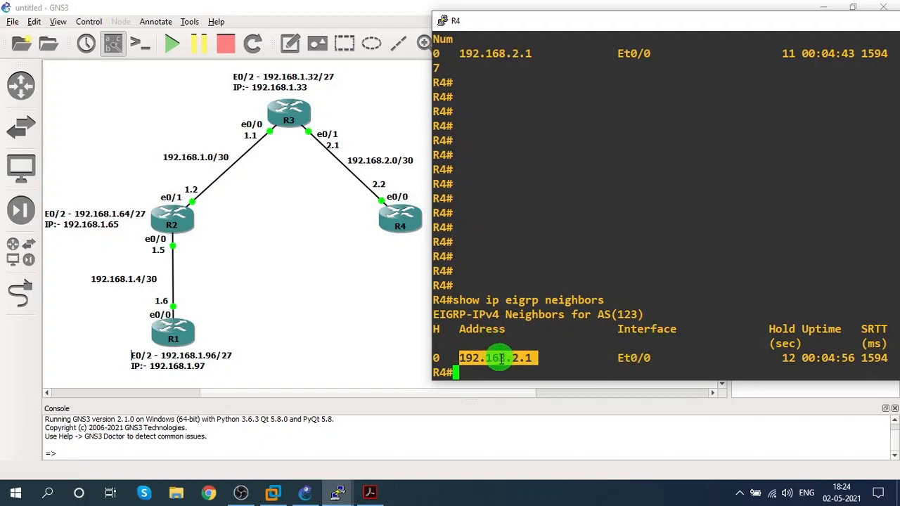
{"action": "left_click_drag", "start_coordinate": [663, 33], "coordinate": [539, 32]}
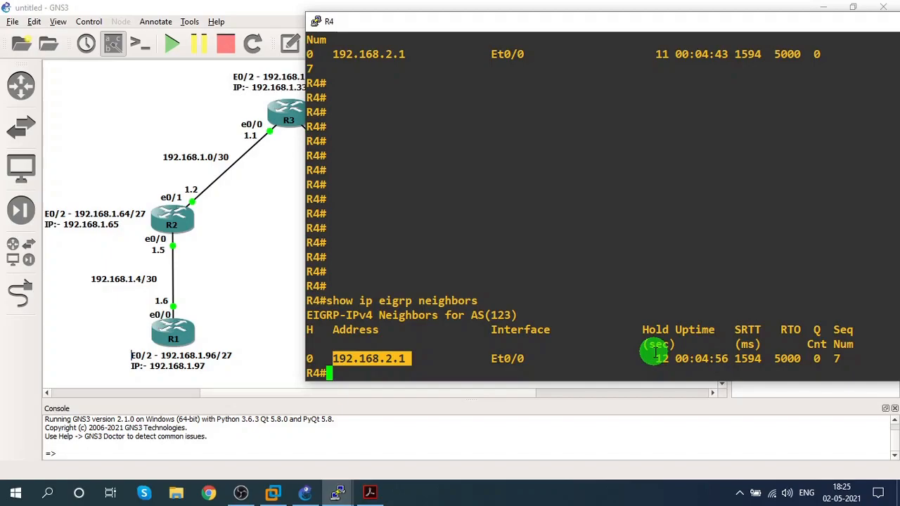
{"action": "left_click_drag", "start_coordinate": [682, 358], "coordinate": [721, 359]}
{"action": "left_click", "coordinate": [694, 361]}
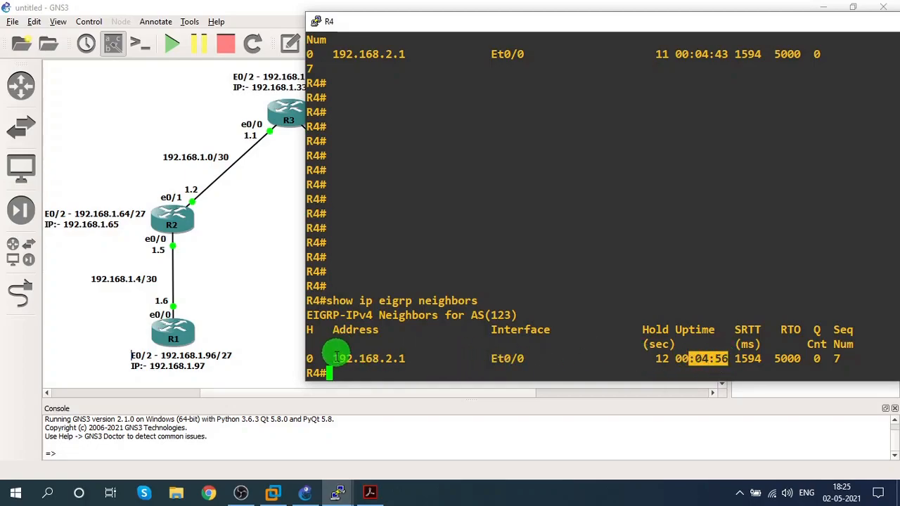
Review the neighbor command on R4 and its address, interface, hold and uptime columns
{"action": "left_click_drag", "start_coordinate": [332, 358], "coordinate": [402, 362]}
{"action": "left_click_drag", "start_coordinate": [327, 300], "coordinate": [492, 304]}
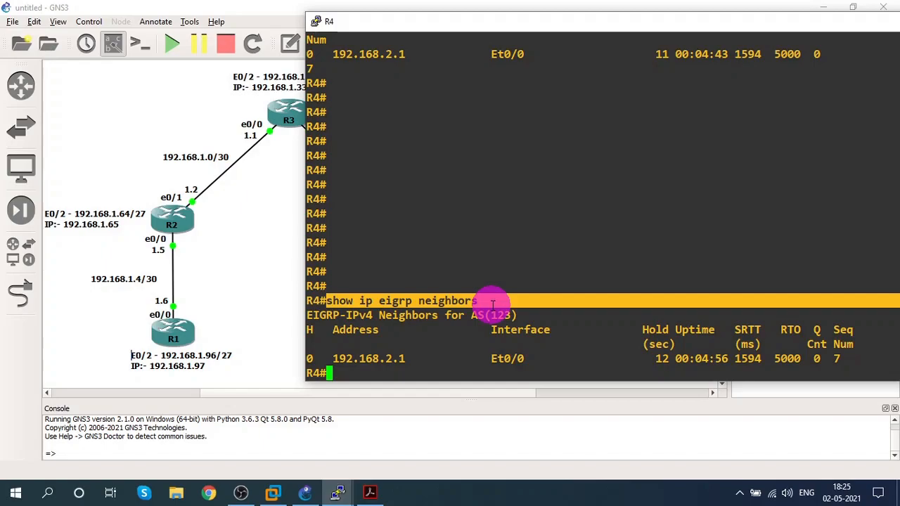
{"action": "left_click_drag", "start_coordinate": [328, 330], "coordinate": [391, 331]}
{"action": "left_click_drag", "start_coordinate": [327, 360], "coordinate": [416, 360]}
{"action": "left_click_drag", "start_coordinate": [491, 359], "coordinate": [529, 360]}
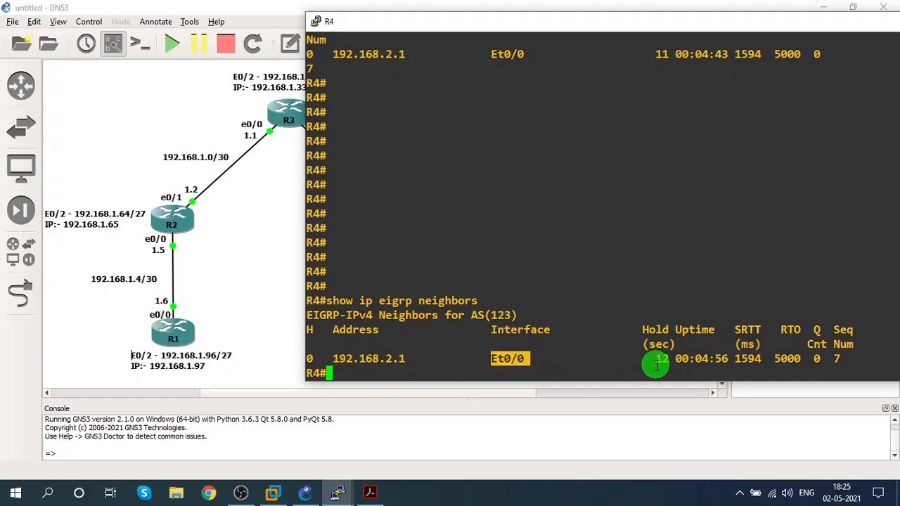
{"action": "left_click_drag", "start_coordinate": [650, 360], "coordinate": [727, 360]}
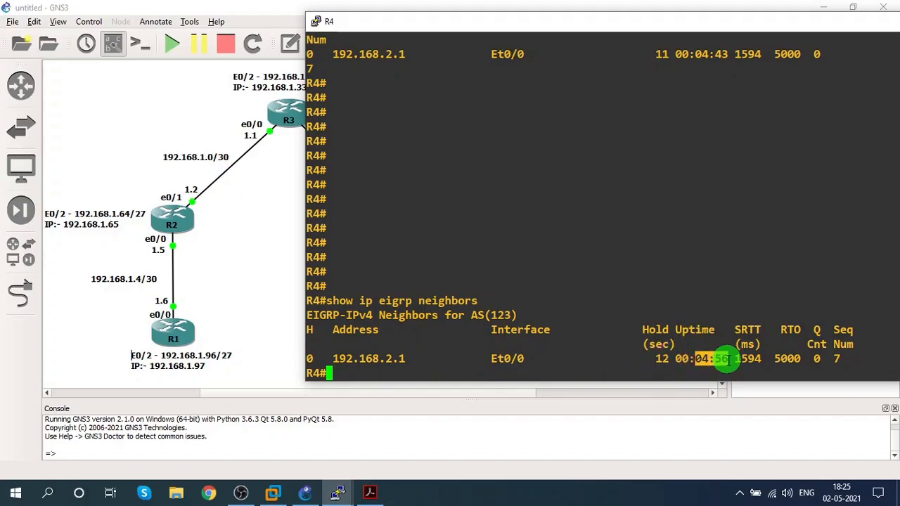
Bring the full topology diagram back into view and run show ip eigrp topology on R4
{"action": "left_click_drag", "start_coordinate": [412, 23], "coordinate": [537, 16]}
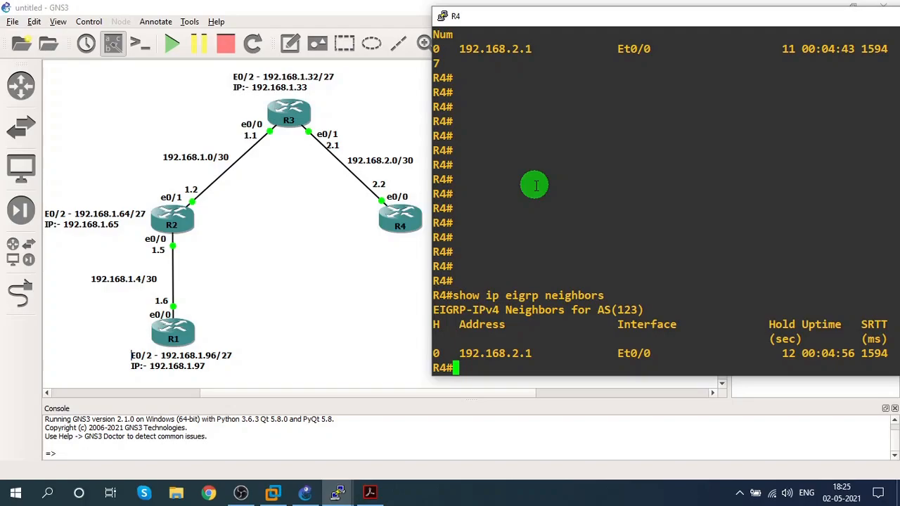
{"action": "type", "text": "sho"}
{"action": "key", "text": "Tab"}
{"action": "type", "text": "ip ei"}
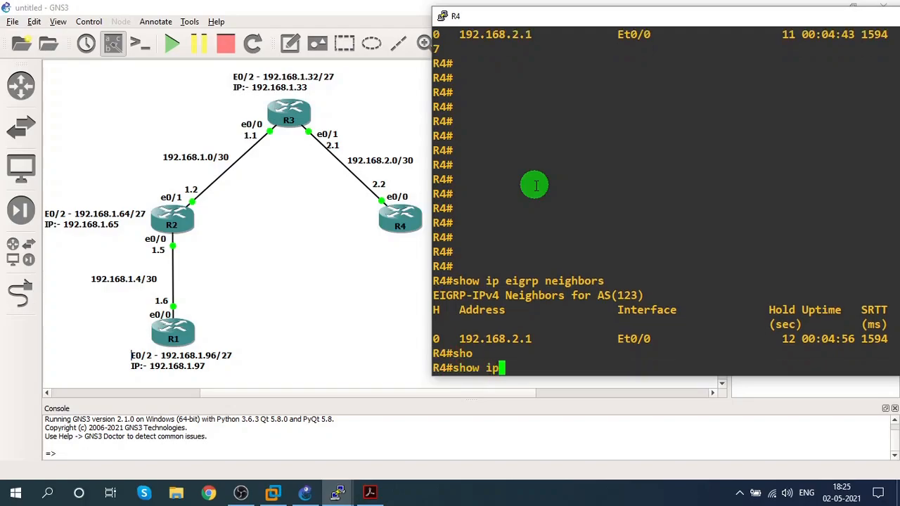
{"action": "key", "text": "Tab"}
{"action": "type", "text": "top"}
{"action": "key", "text": "Tab"}
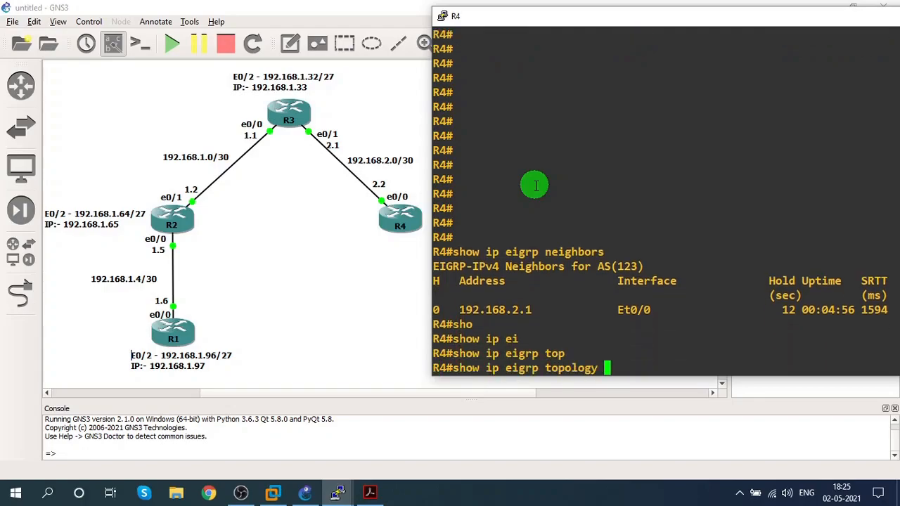
{"action": "key", "text": "Return"}
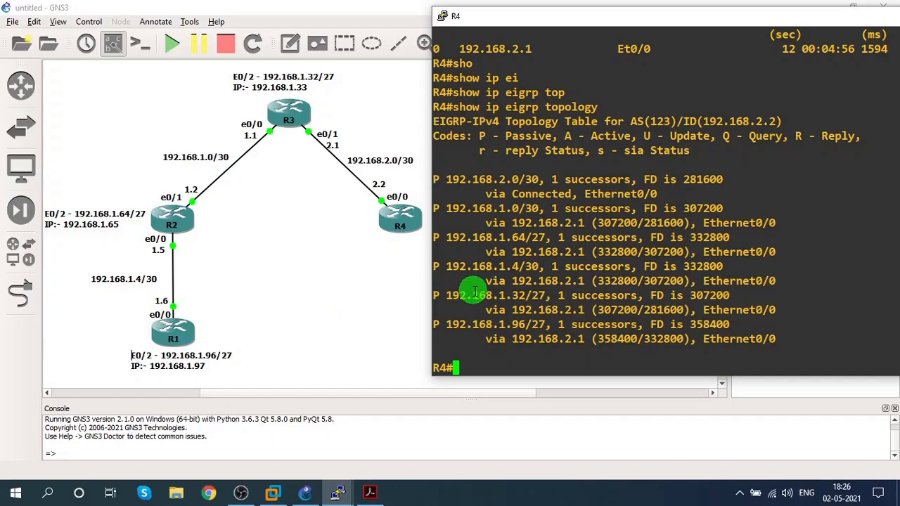
Examine the successor entries in R4's topology table and the feasible and reported distances for 192.168.1.4/30
{"action": "left_click_drag", "start_coordinate": [566, 238], "coordinate": [638, 239]}
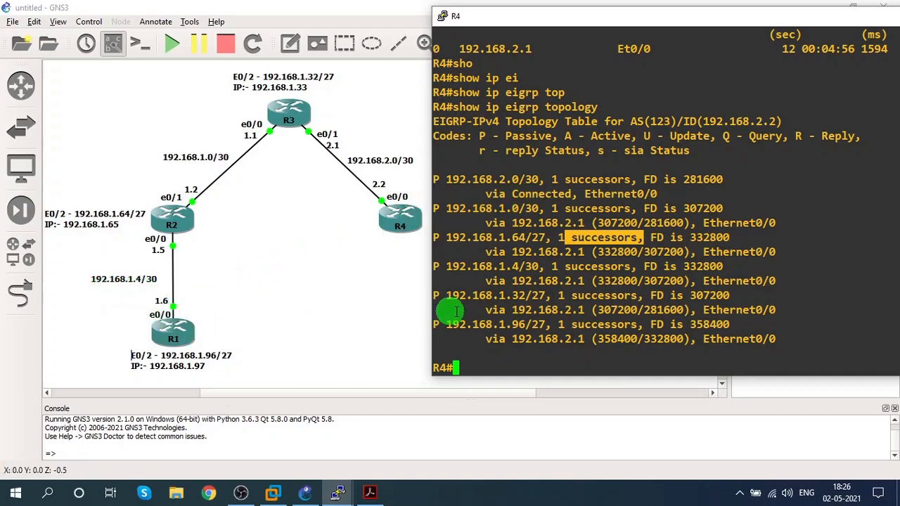
{"action": "left_click_drag", "start_coordinate": [430, 266], "coordinate": [798, 276]}
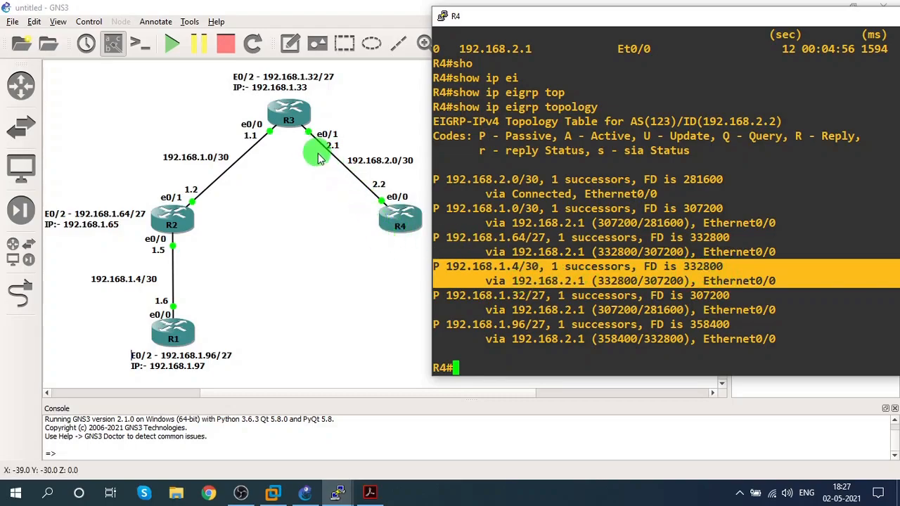
{"action": "left_click_drag", "start_coordinate": [590, 280], "coordinate": [636, 280]}
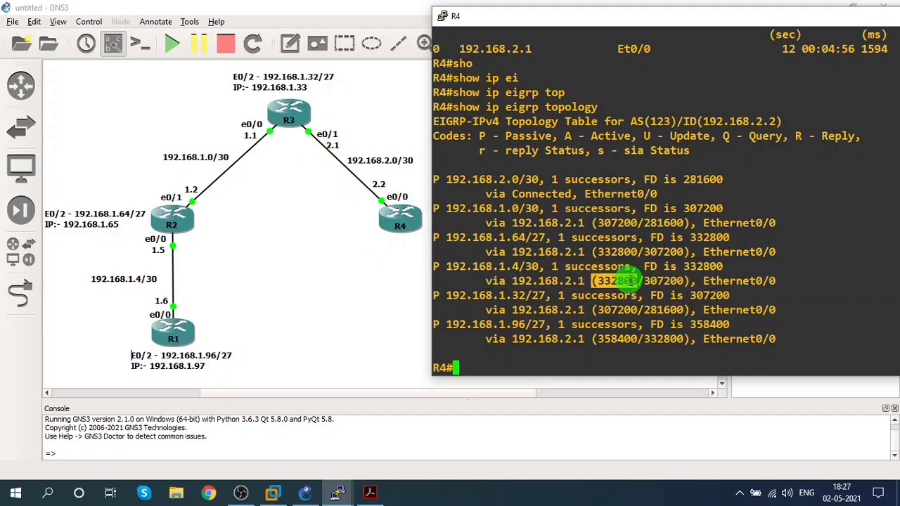
{"action": "left_click", "coordinate": [645, 280]}
{"action": "left_click_drag", "start_coordinate": [644, 280], "coordinate": [682, 281]}
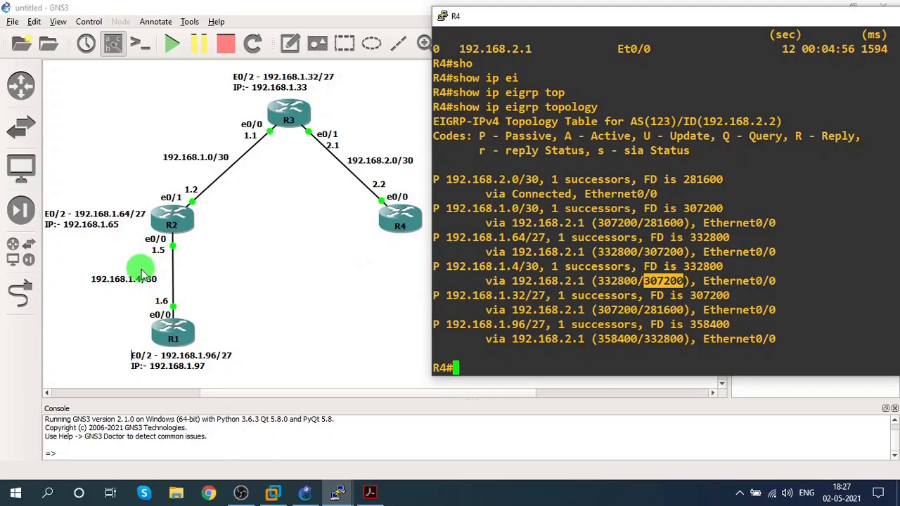
{"action": "left_click_drag", "start_coordinate": [430, 264], "coordinate": [783, 280]}
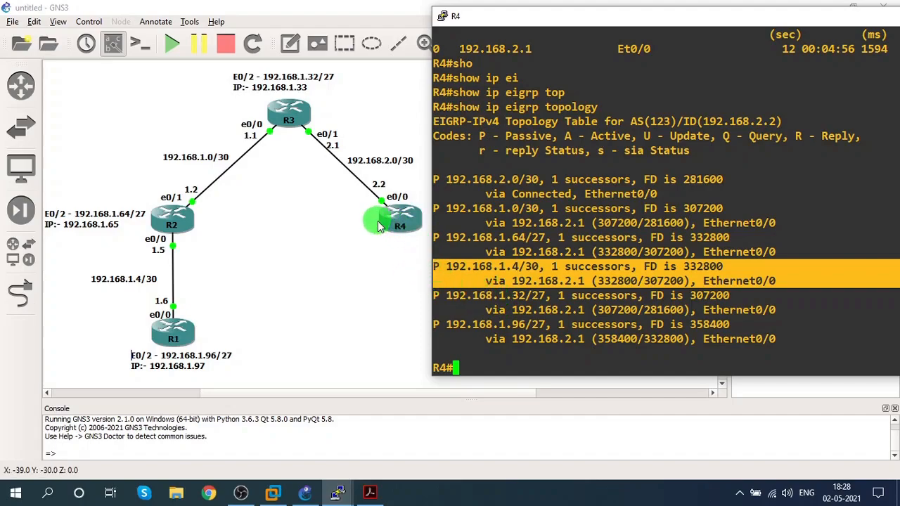
{"action": "left_click", "coordinate": [553, 312]}
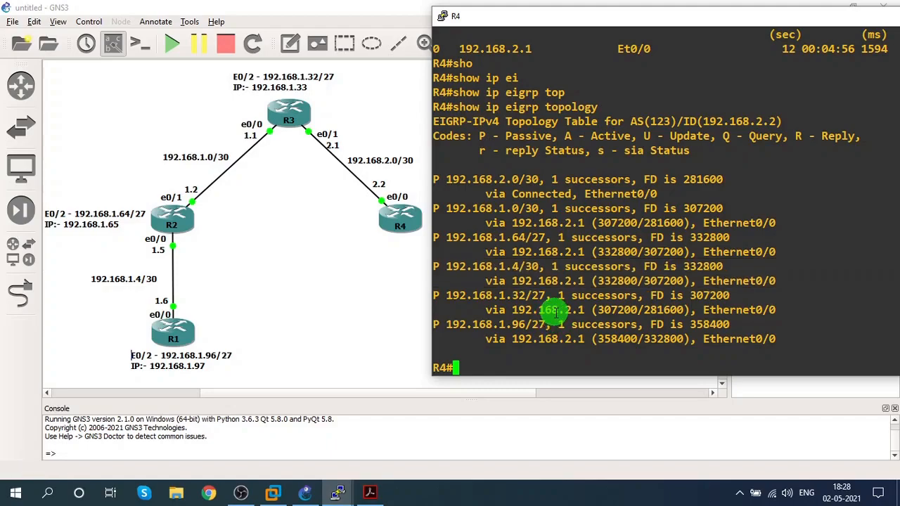
Run show ip route on R4
{"action": "type", "text": "sho"}
{"action": "key", "text": "Return"}
{"action": "type", "text": "show i"}
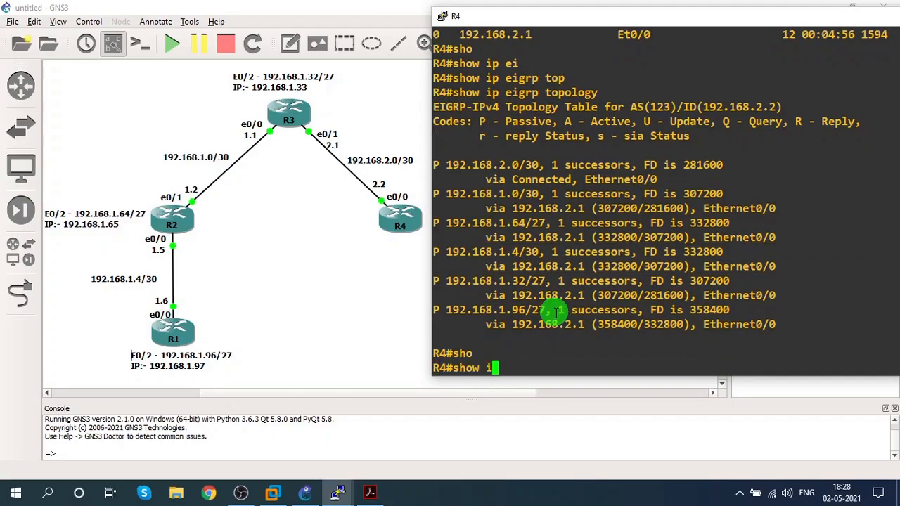
{"action": "type", "text": "p rou"}
{"action": "key", "text": "Tab"}
{"action": "key", "text": "Return"}
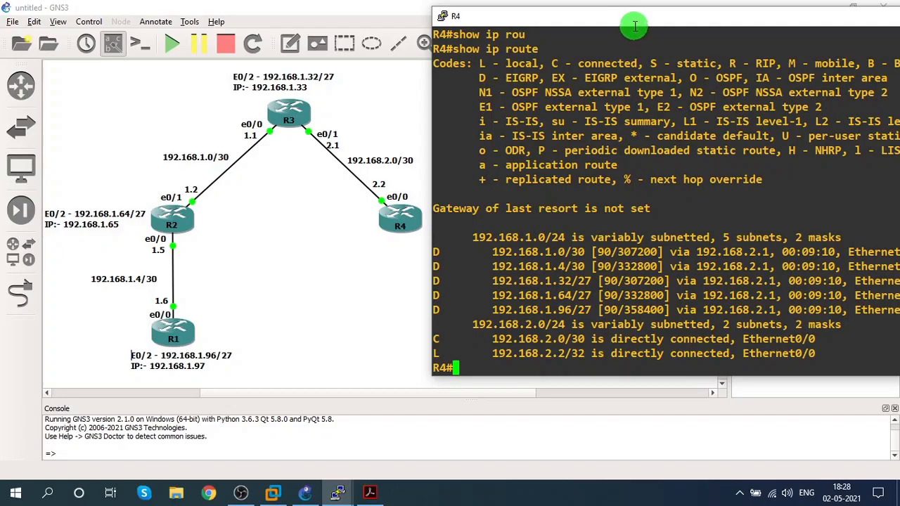
Examine the EIGRP route to 192.168.1.4/30 on R4, checking its topology entry, administrative distance and metric
{"action": "left_click_drag", "start_coordinate": [625, 24], "coordinate": [575, 21]}
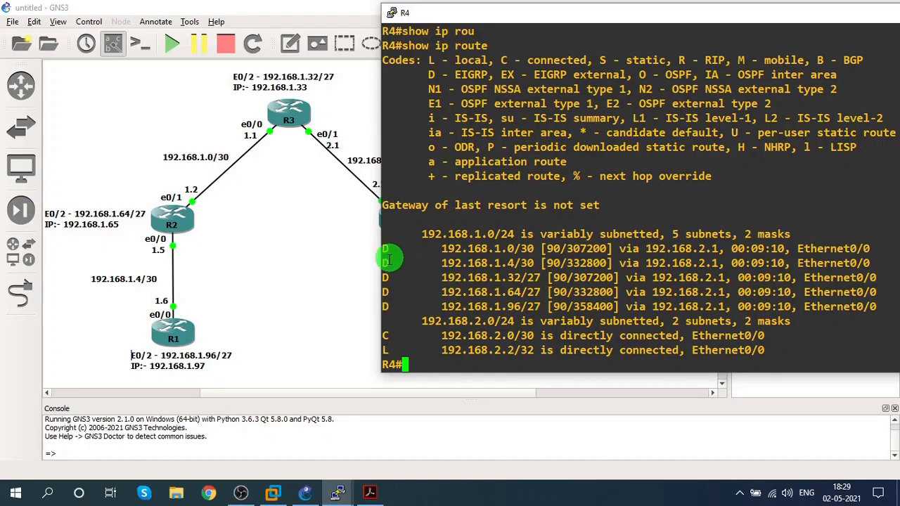
{"action": "left_click_drag", "start_coordinate": [385, 264], "coordinate": [869, 264]}
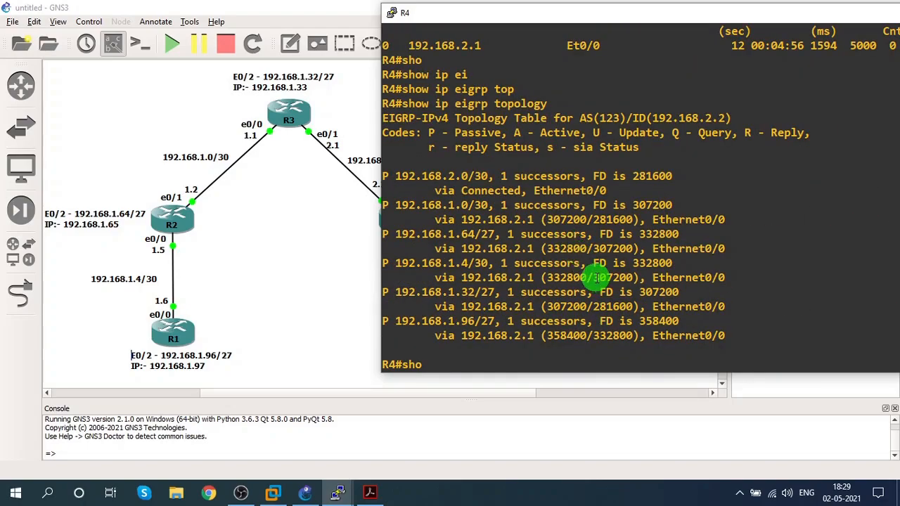
{"action": "left_click_drag", "start_coordinate": [594, 278], "coordinate": [633, 278]}
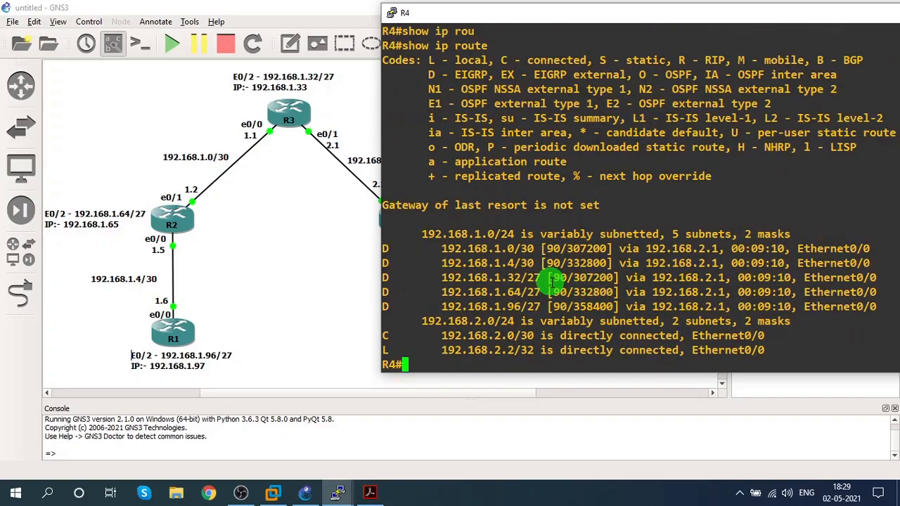
{"action": "left_click_drag", "start_coordinate": [546, 263], "coordinate": [558, 263]}
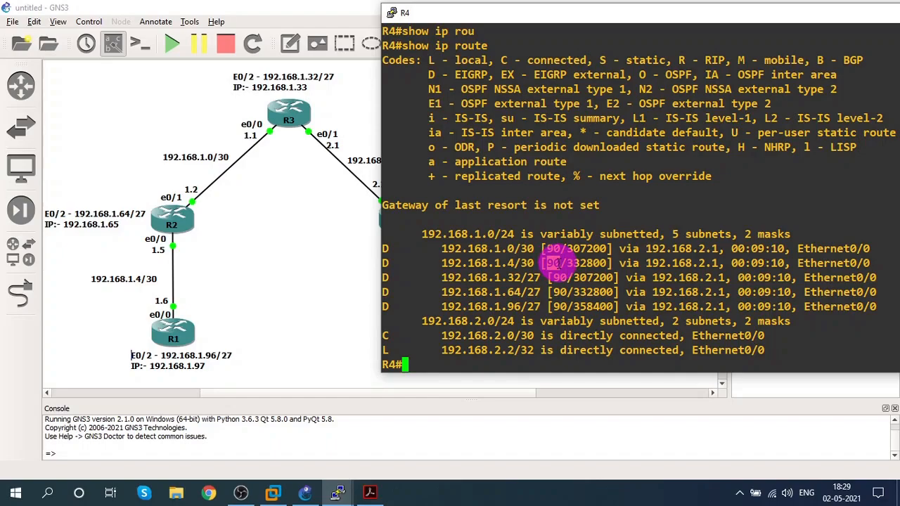
{"action": "left_click_drag", "start_coordinate": [560, 263], "coordinate": [609, 263]}
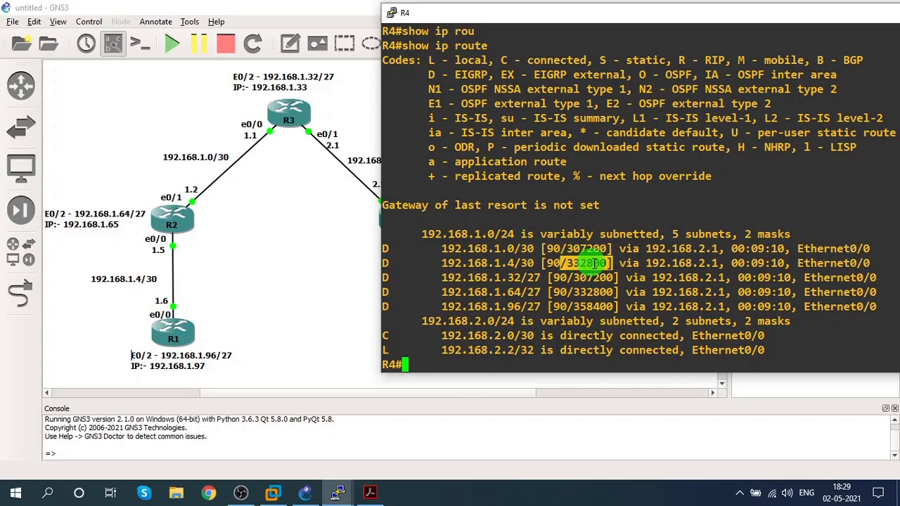
Compare the 192.168.1.4/30 distances in R4's EIGRP topology table with that route's metric in the routing table
{"action": "scroll", "coordinate": [590, 204], "scroll_direction": "up", "scroll_amount": 8}
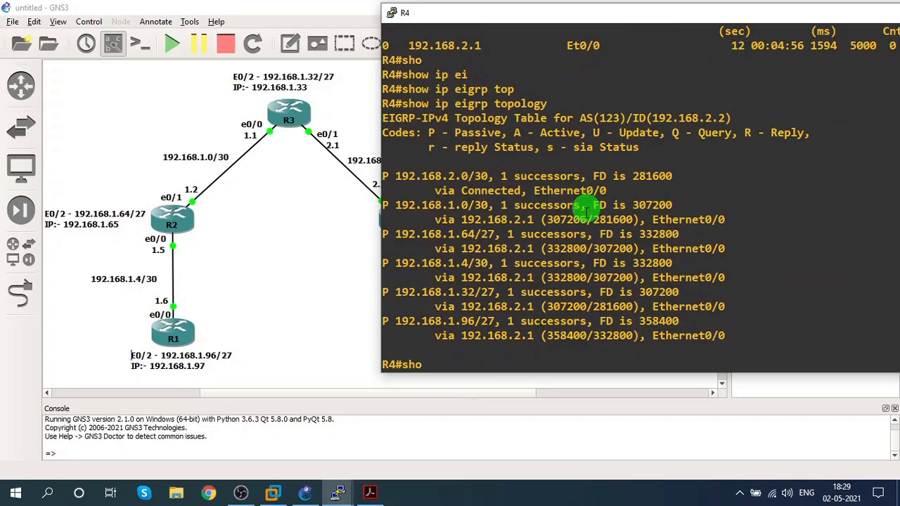
{"action": "double_click", "coordinate": [555, 277]}
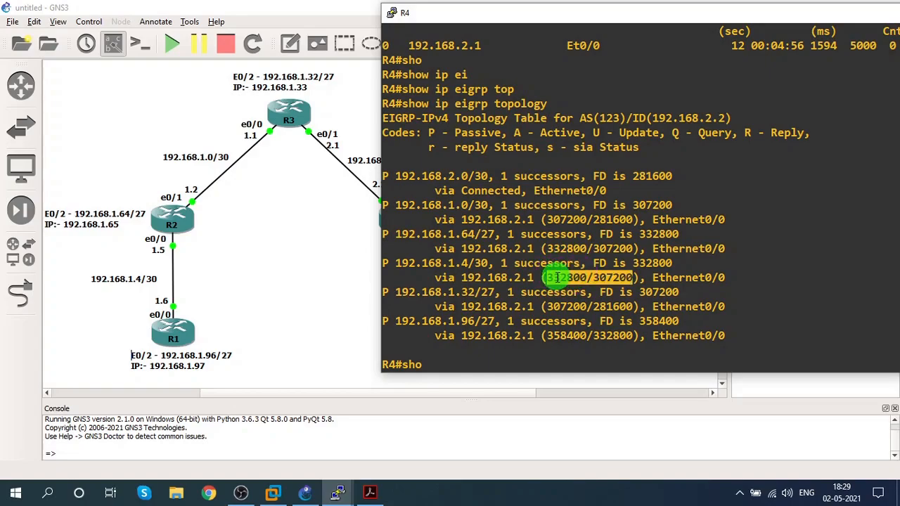
{"action": "scroll", "coordinate": [631, 266], "scroll_direction": "down", "scroll_amount": 8}
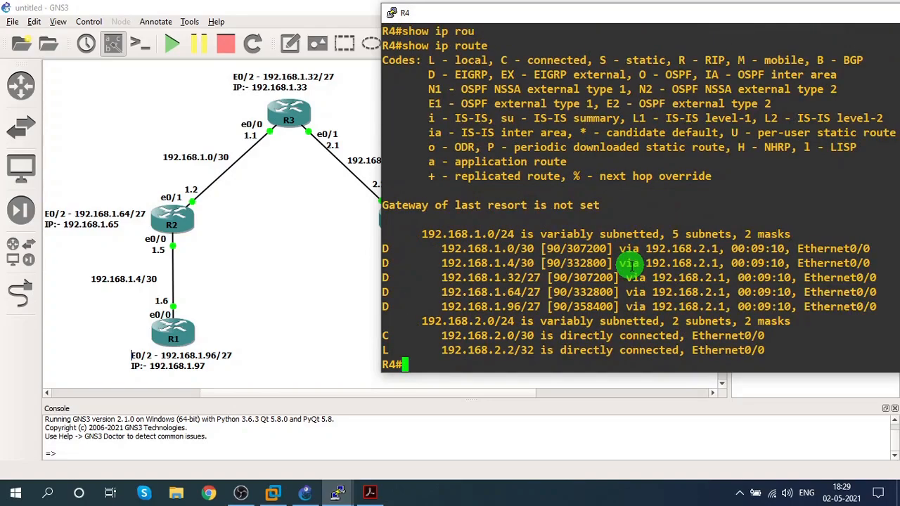
{"action": "double_click", "coordinate": [588, 263]}
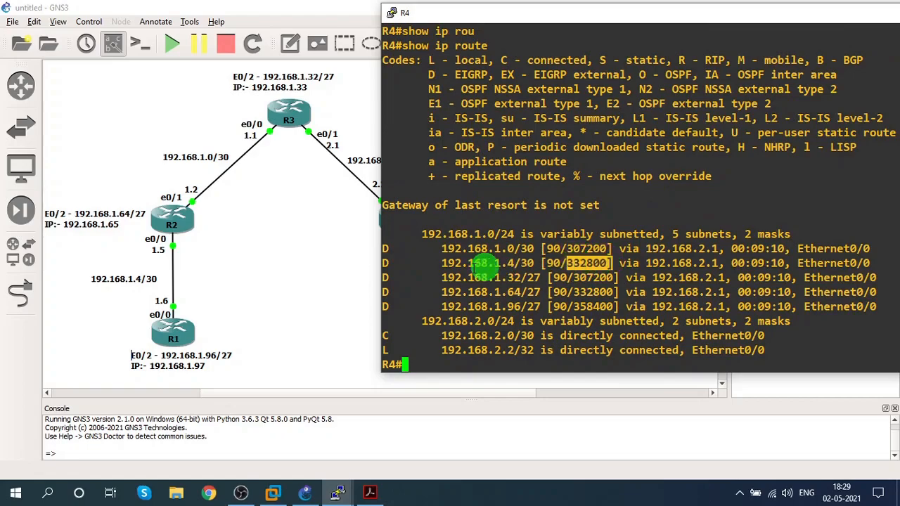
Examine the 192.168.1.4/30 route's next hop, age and outgoing interface on R4, plus the directly connected 192.168.2.0/30 entry
{"action": "left_click_drag", "start_coordinate": [388, 263], "coordinate": [558, 263]}
{"action": "left_click_drag", "start_coordinate": [567, 263], "coordinate": [782, 262]}
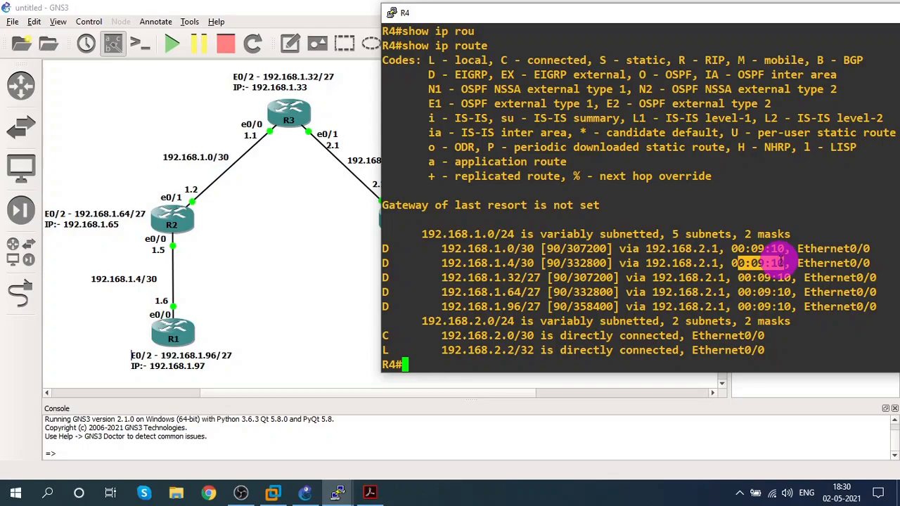
{"action": "left_click_drag", "start_coordinate": [728, 262], "coordinate": [870, 263]}
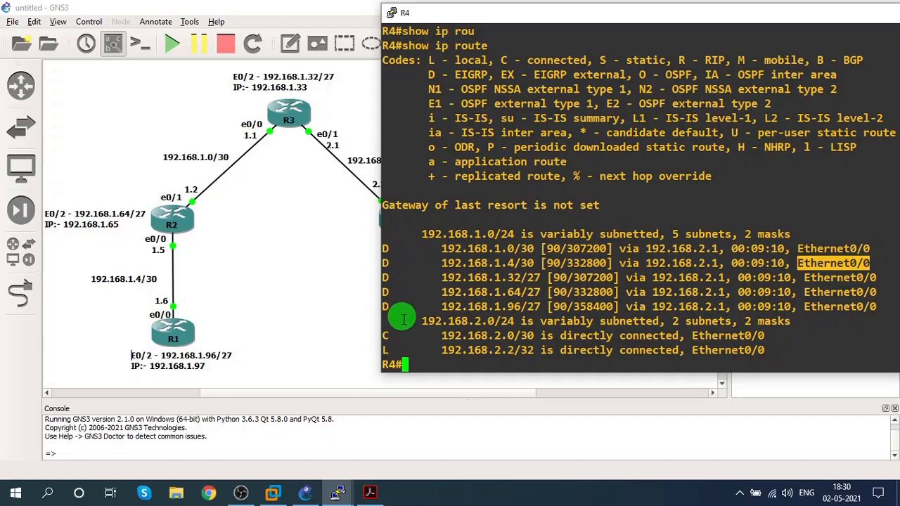
{"action": "left_click_drag", "start_coordinate": [387, 335], "coordinate": [714, 329]}
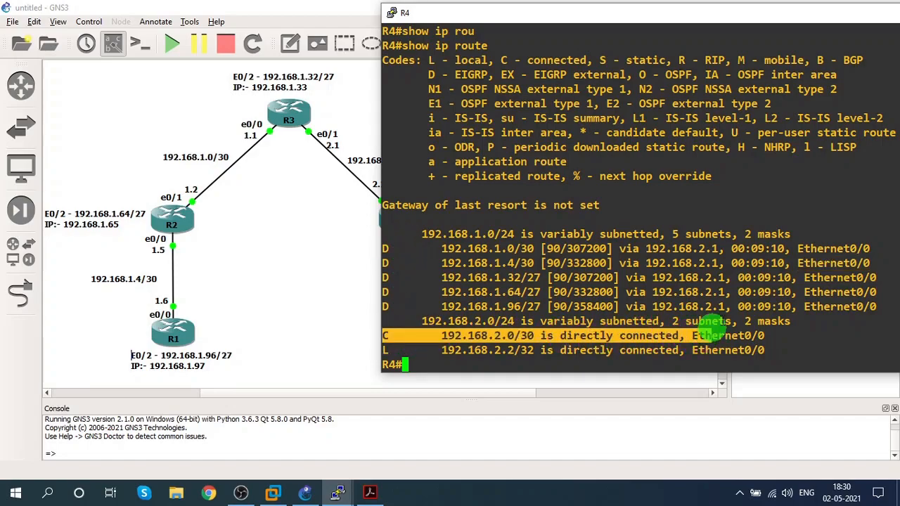
Run show ip route eigrp on R4 to list only the EIGRP-learned routes
{"action": "key", "text": "Return"}
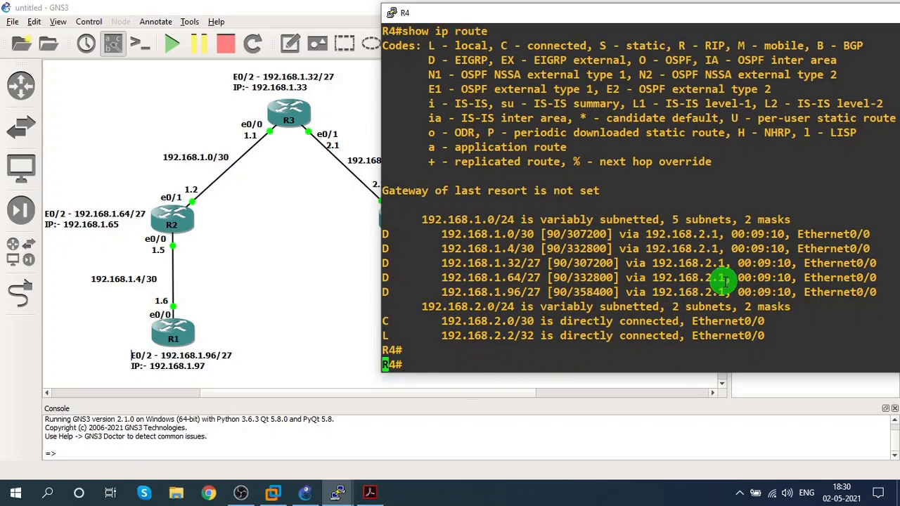
{"action": "key", "text": "Return"}
{"action": "key", "text": "Return"}
{"action": "key", "text": "Up"}
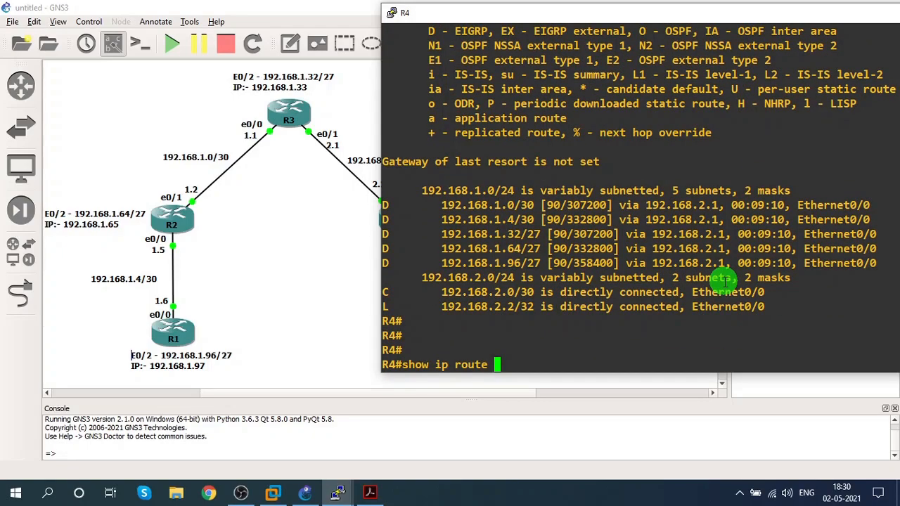
{"action": "type", "text": "ei"}
{"action": "key", "text": "Tab"}
{"action": "key", "text": "Return"}
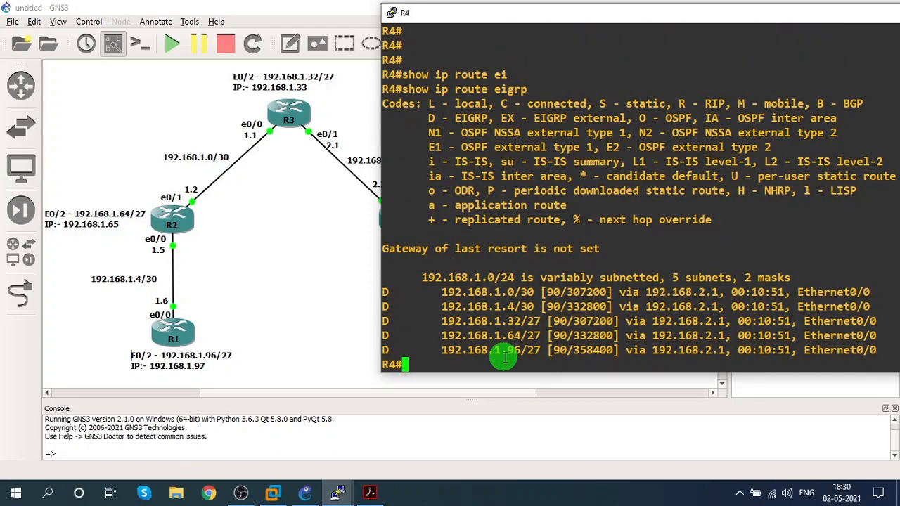
Run show ip route connected on R4 to list only its directly connected networks
{"action": "type", "text": "sho"}
{"action": "key", "text": "Tab"}
{"action": "type", "text": "ip rou"}
{"action": "key", "text": "Tab"}
{"action": "type", "text": "conn"}
{"action": "key", "text": "Tab"}
{"action": "key", "text": "Return"}
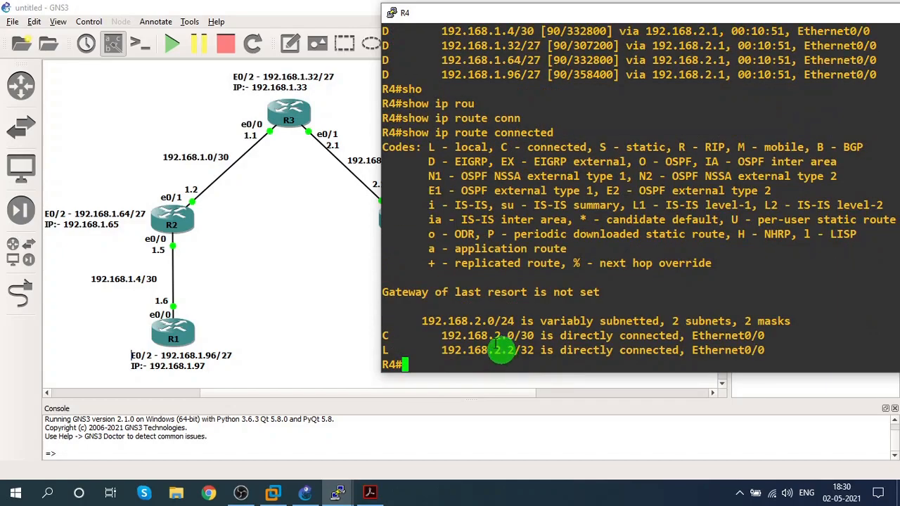
Move the R4 console aside to uncover R4 in the topology, and add several blank prompt lines below the output
{"action": "mouse_move", "coordinate": [502, 18]}
{"action": "left_mouse_down"}
{"action": "mouse_move", "coordinate": [552, 18]}
{"action": "mouse_move", "coordinate": [545, 21]}
{"action": "left_mouse_up"}
{"action": "left_click", "coordinate": [554, 185]}
{"action": "key", "text": "Return"}
{"action": "key", "text": "Return"}
{"action": "key", "text": "Return"}
{"action": "key", "text": "Return"}
{"action": "key", "text": "Return"}
{"action": "key", "text": "Return"}
{"action": "key", "text": "Return"}
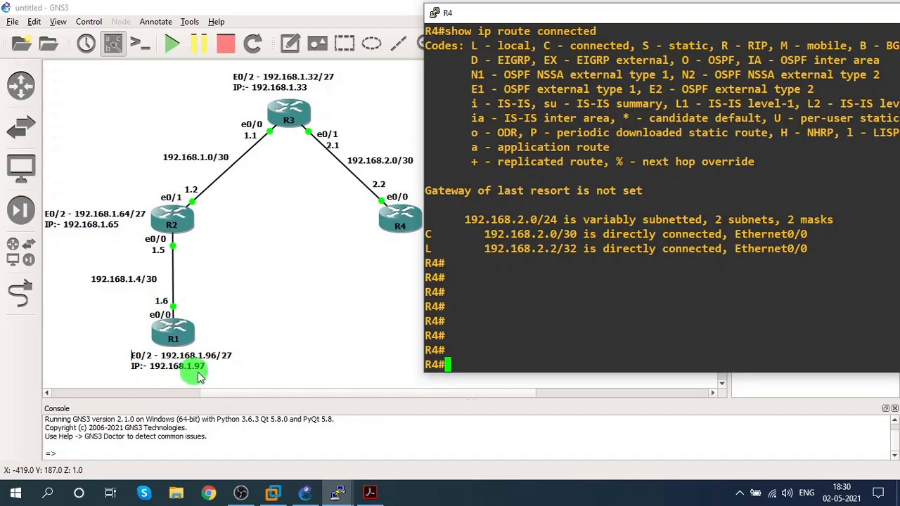
Ping R1's address 192.168.1.97 from R4 and check the success rate
{"action": "left_click", "coordinate": [557, 347]}
{"action": "type", "text": "ping 192."}
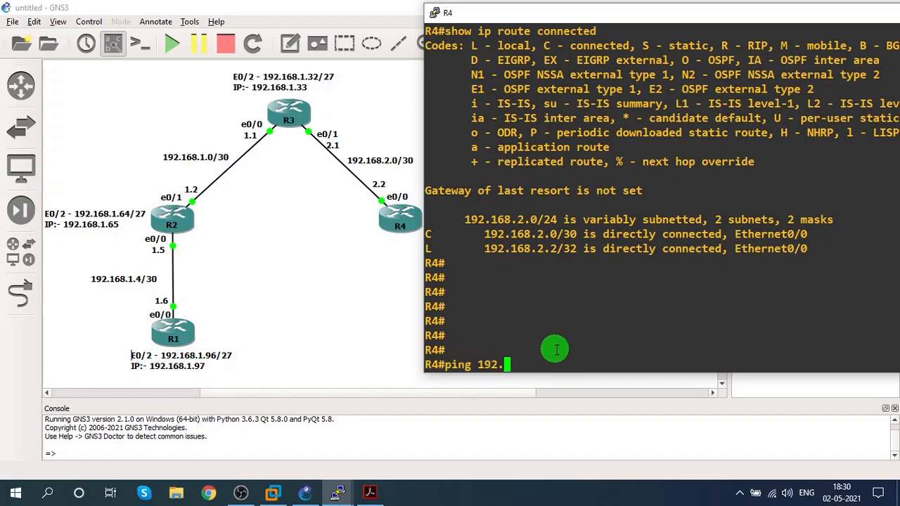
{"action": "type", "text": "168.1.97"}
{"action": "key", "text": "Return"}
{"action": "double_click", "coordinate": [547, 349]}
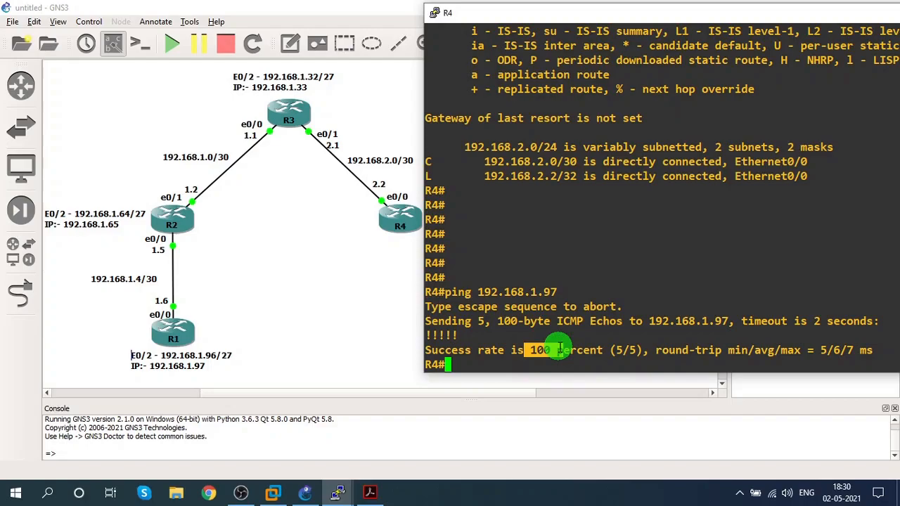
Run traceroute 192.168.1.97 on R4 and examine each hop of the path to R1
{"action": "type", "text": "trac"}
{"action": "key", "text": "Tab"}
{"action": "type", "text": "192.168.1.97"}
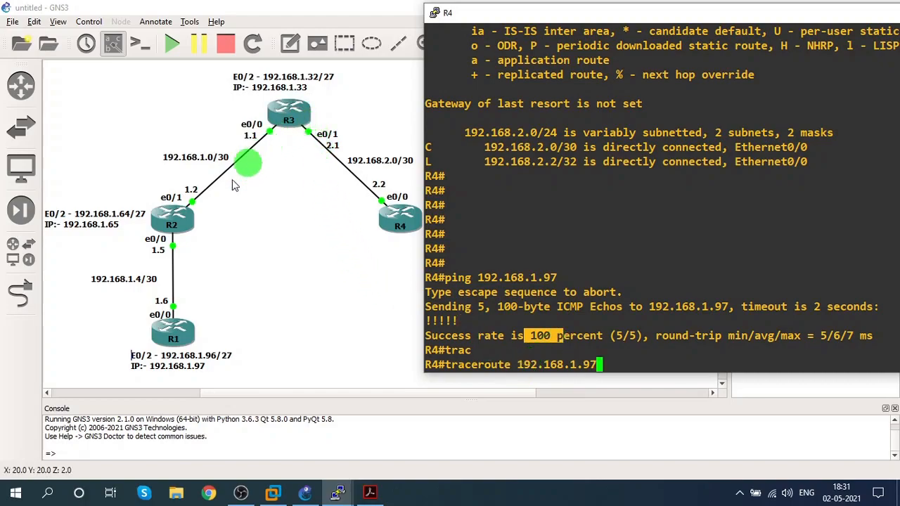
{"action": "left_click", "coordinate": [548, 337]}
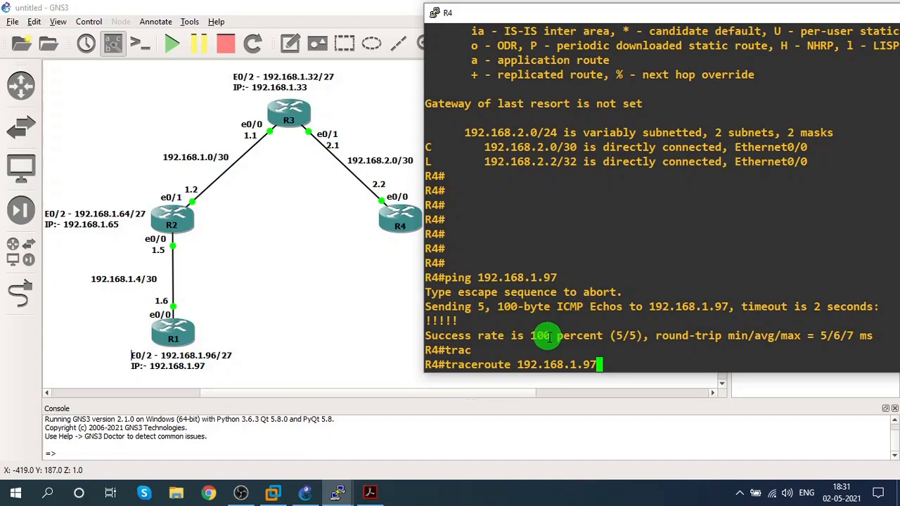
{"action": "key", "text": "Return"}
{"action": "left_click_drag", "start_coordinate": [484, 321], "coordinate": [523, 321]}
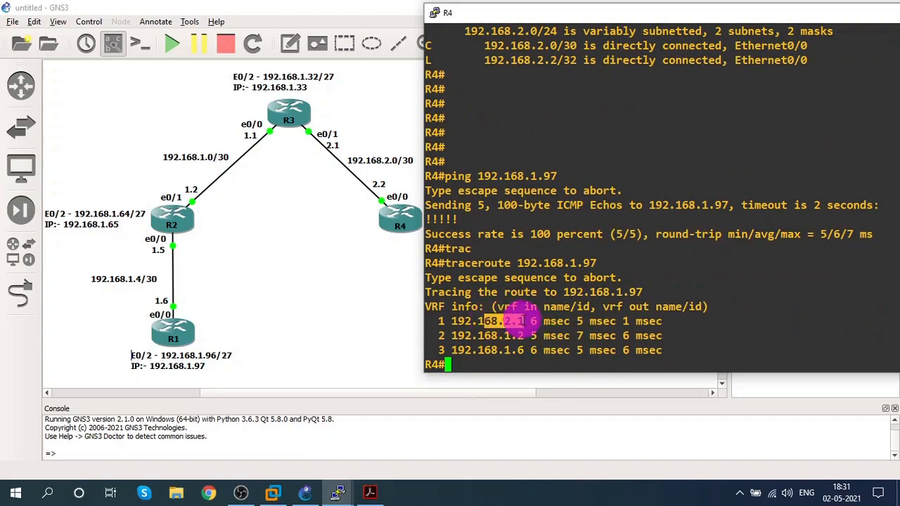
{"action": "left_click_drag", "start_coordinate": [497, 338], "coordinate": [532, 352]}
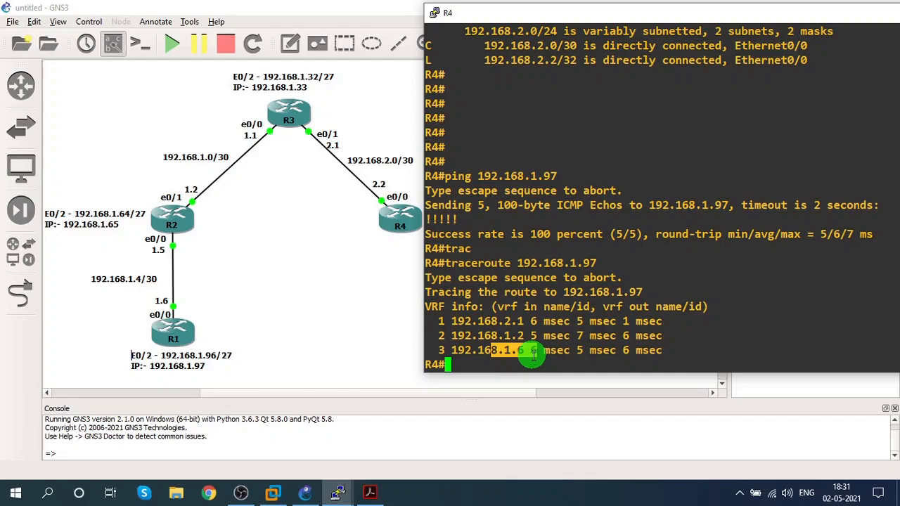
{"action": "left_click", "coordinate": [532, 360]}
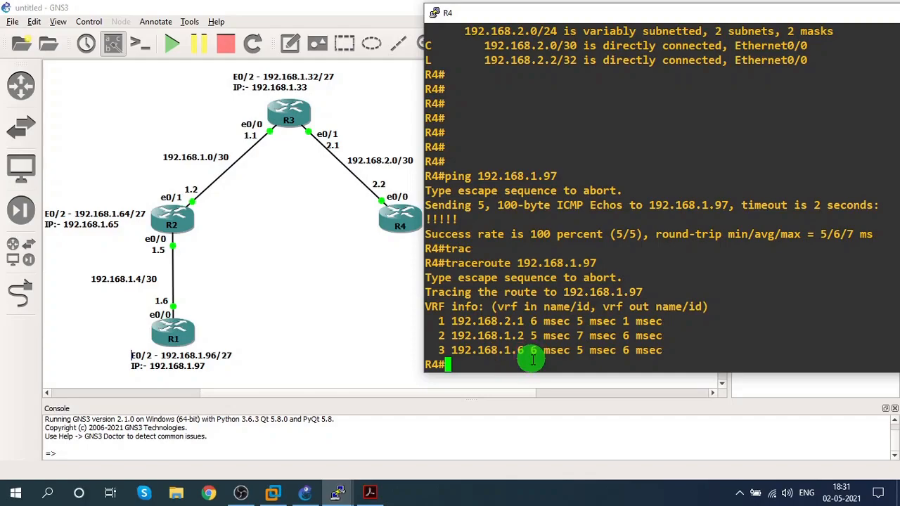